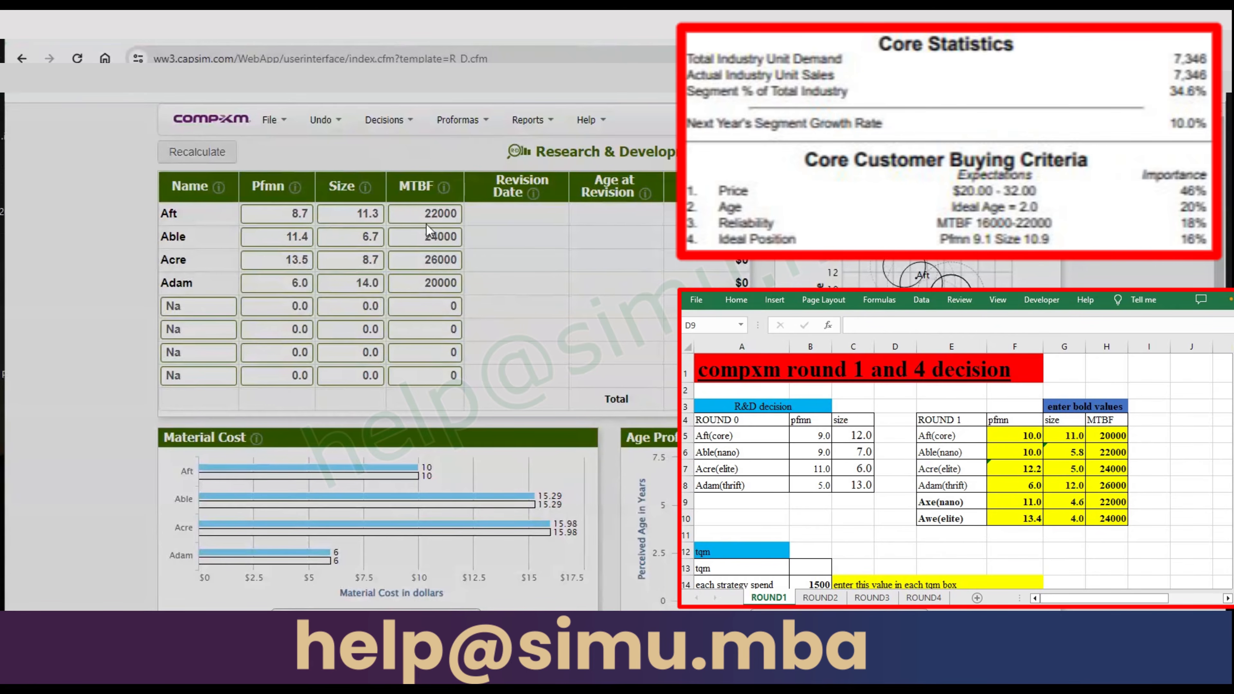
# - Set Aft's performance to 9.7 and its size to 10.3 in the R&D decisions
pyautogui.press('Tab')
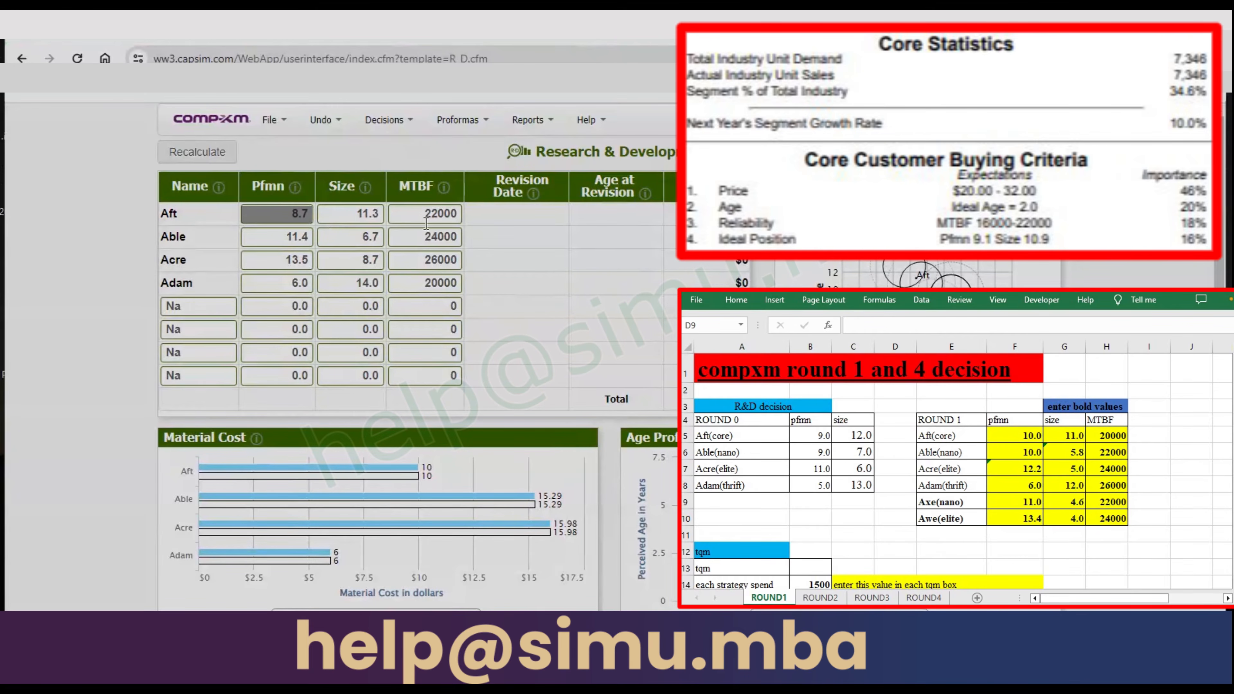
pyautogui.press('Tab')
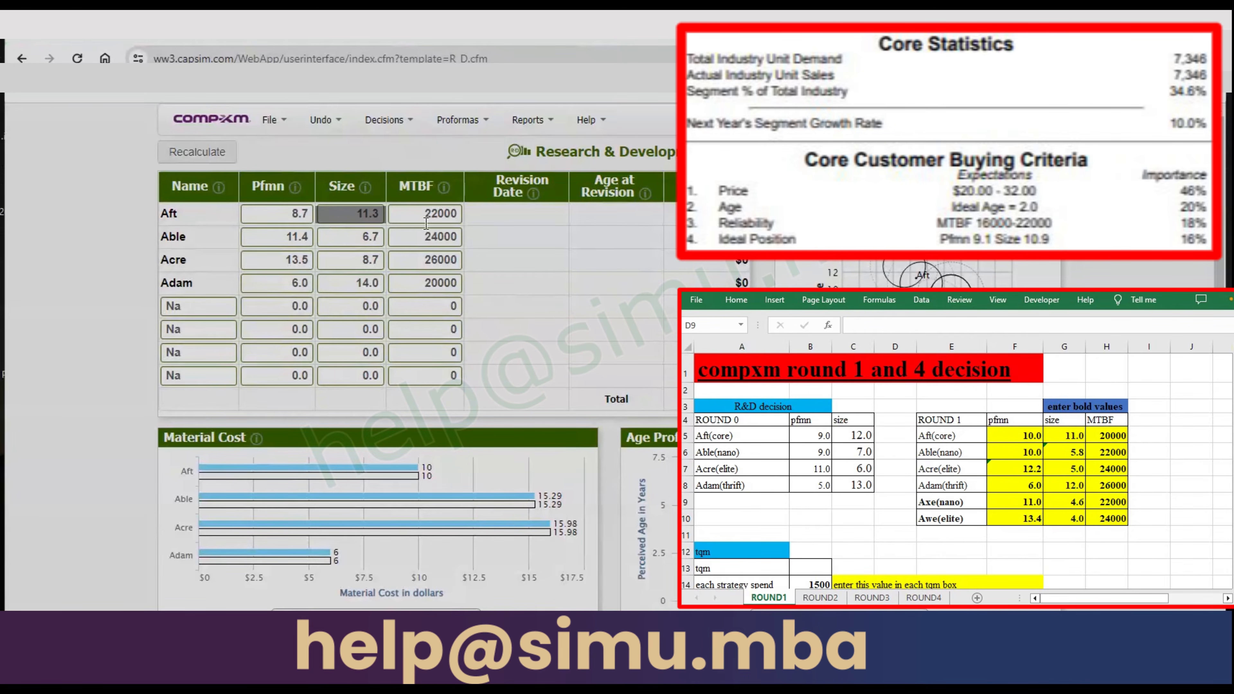
pyautogui.press('Tab')
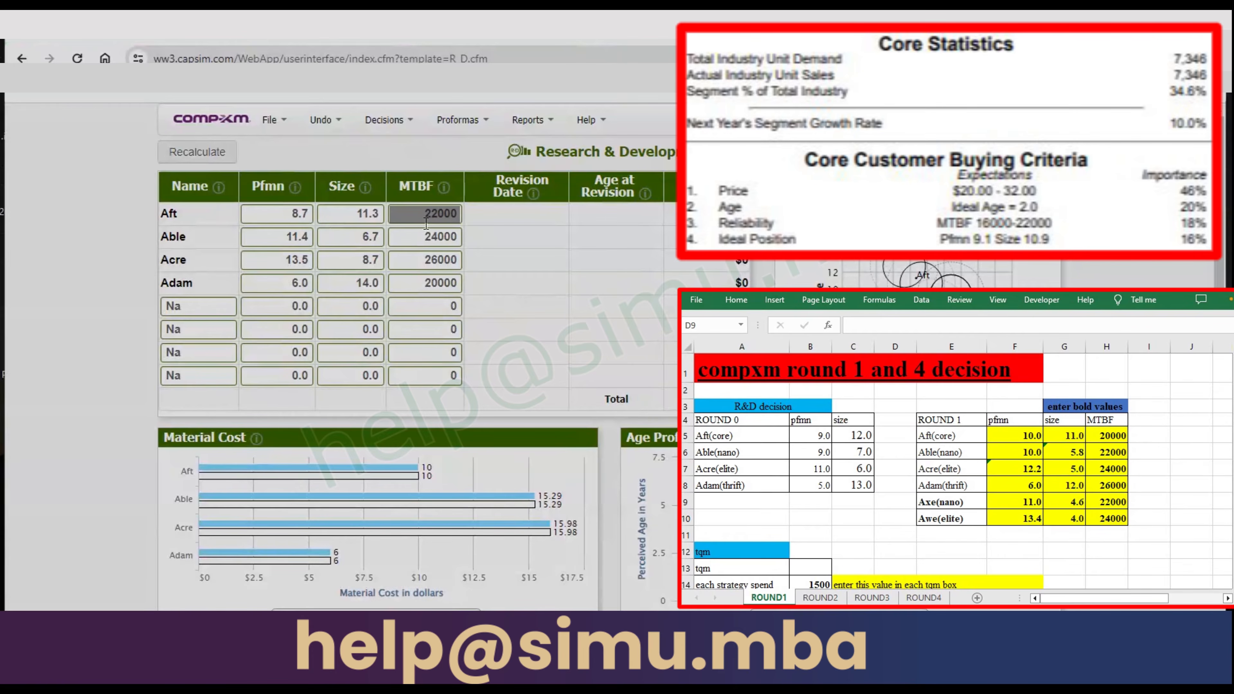
pyautogui.click(379, 219)
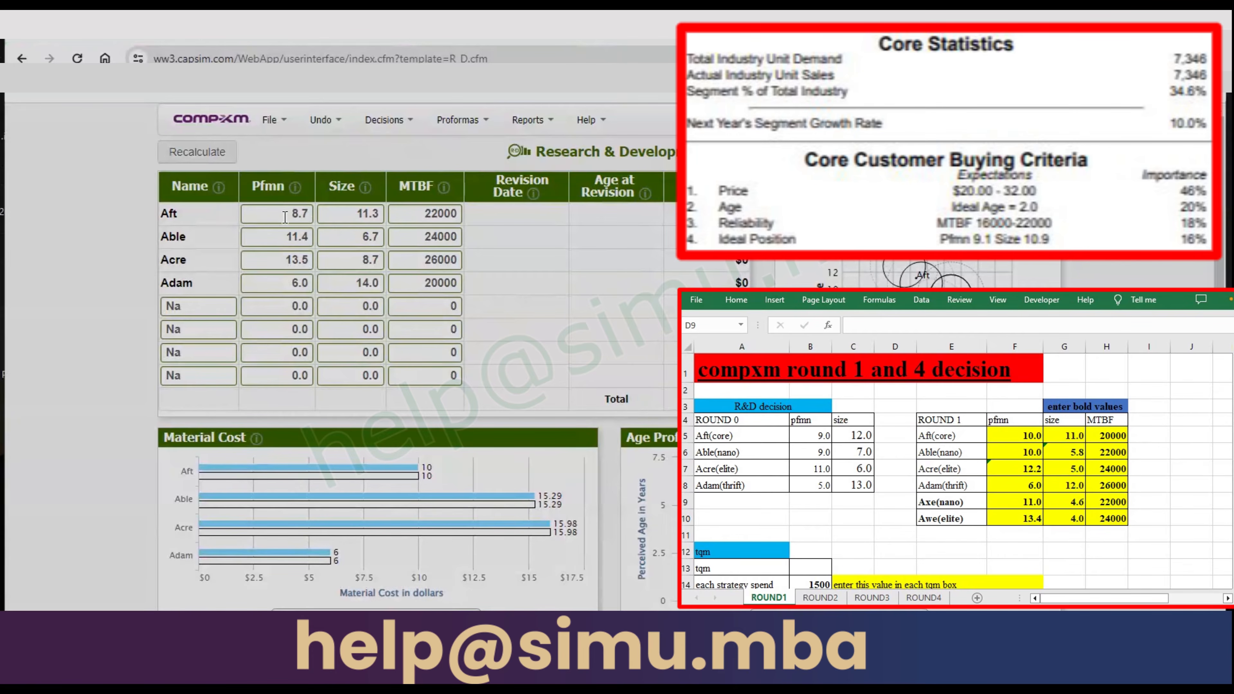
pyautogui.click(300, 213)
pyautogui.press('BackSpace')
pyautogui.write('9')
pyautogui.click(368, 211)
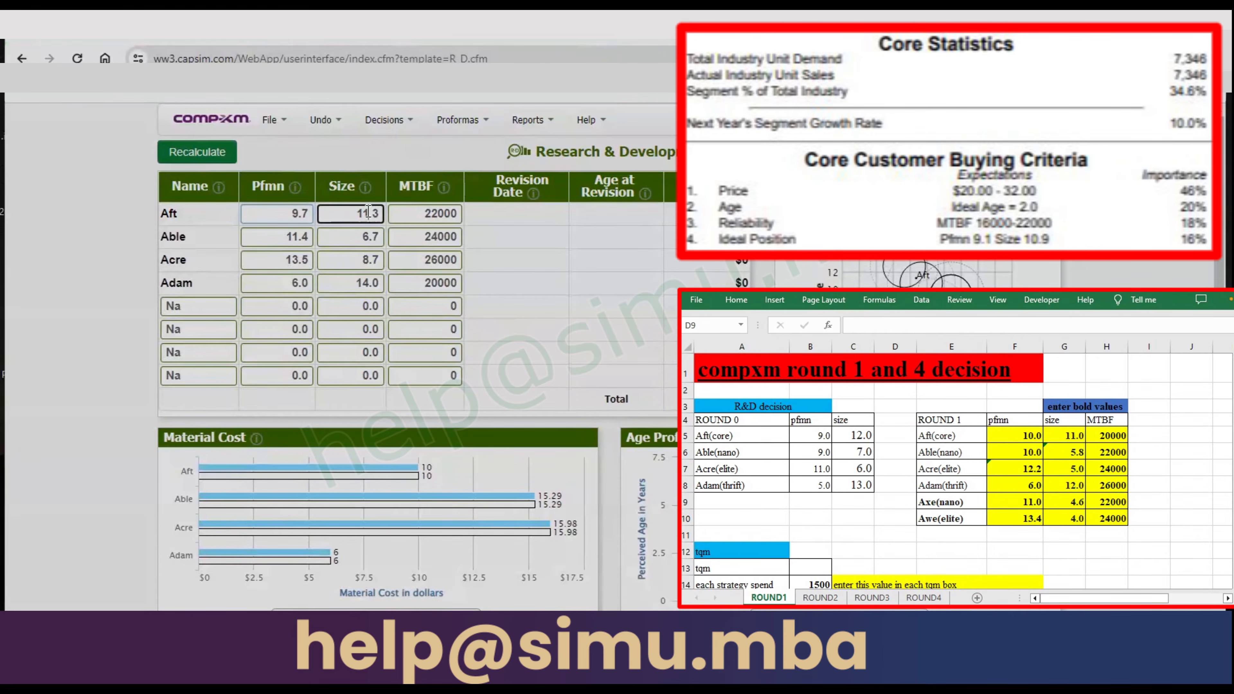
pyautogui.write('0')
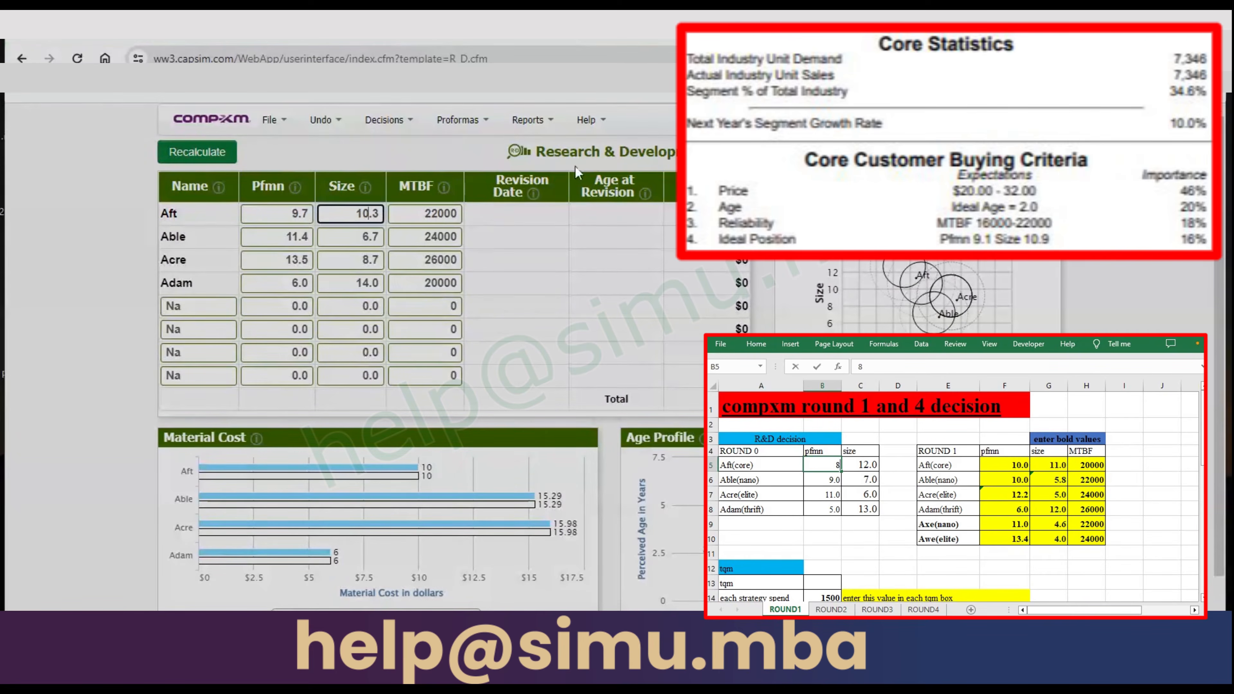
# - Open the Industry Conditions Report and examine the segment drift rates, perceptual map and segment centers for each round
pyautogui.click(546, 128)
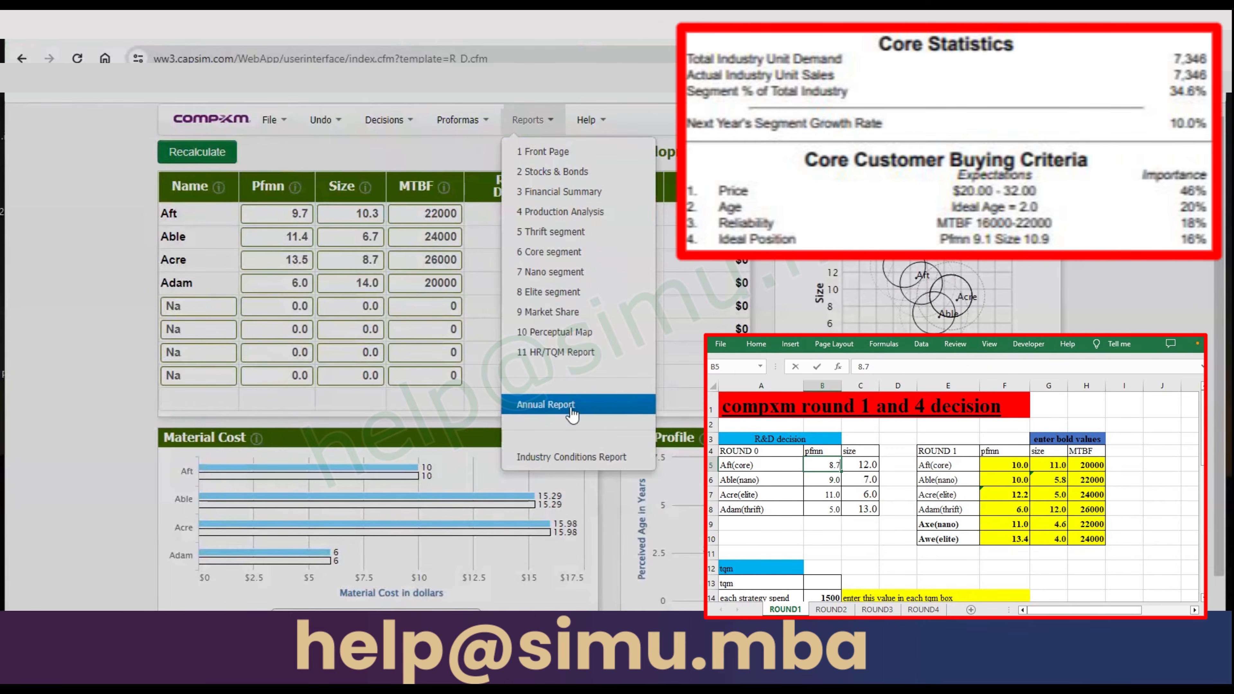
pyautogui.click(584, 457)
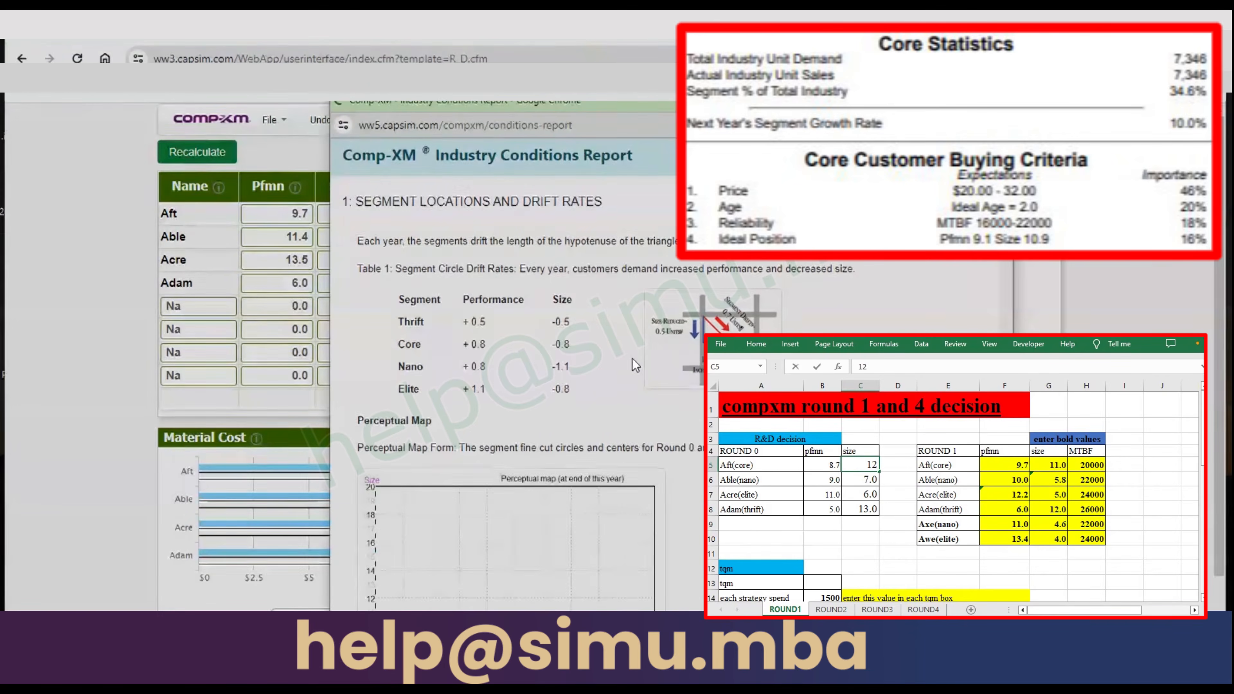
pyautogui.scroll(-5, 633, 358)
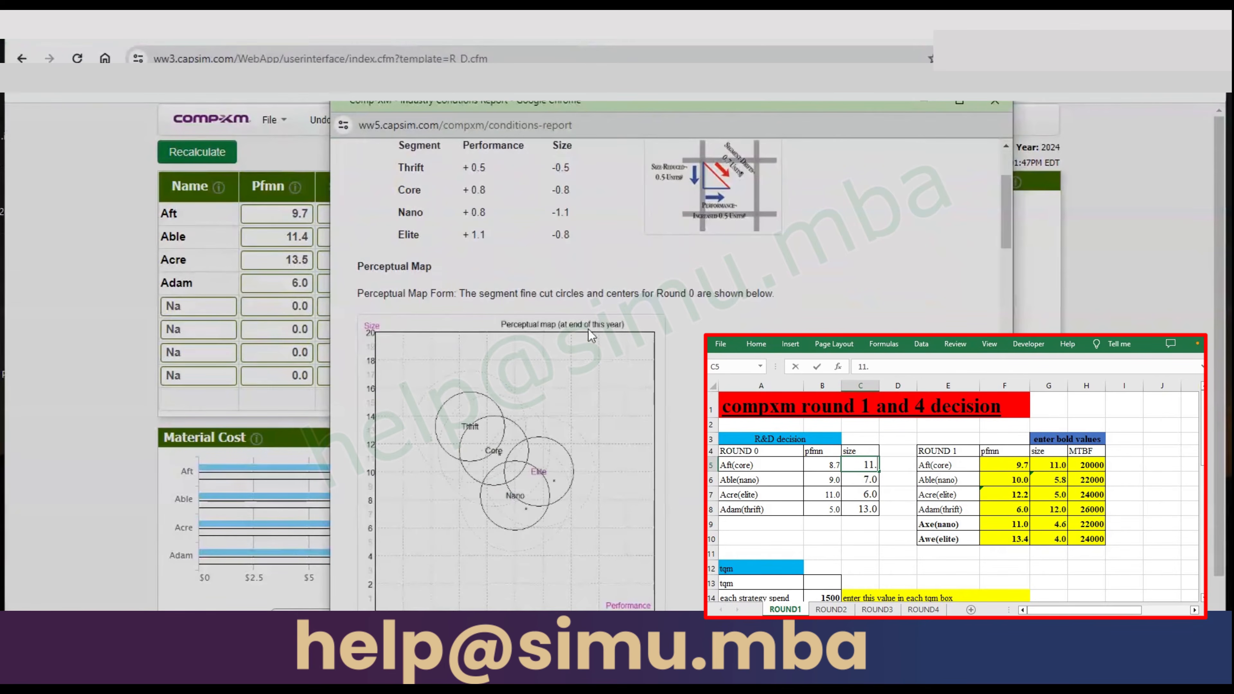
pyautogui.scroll(-3, 597, 351)
pyautogui.scroll(-3, 597, 351)
pyautogui.scroll(-2, 594, 359)
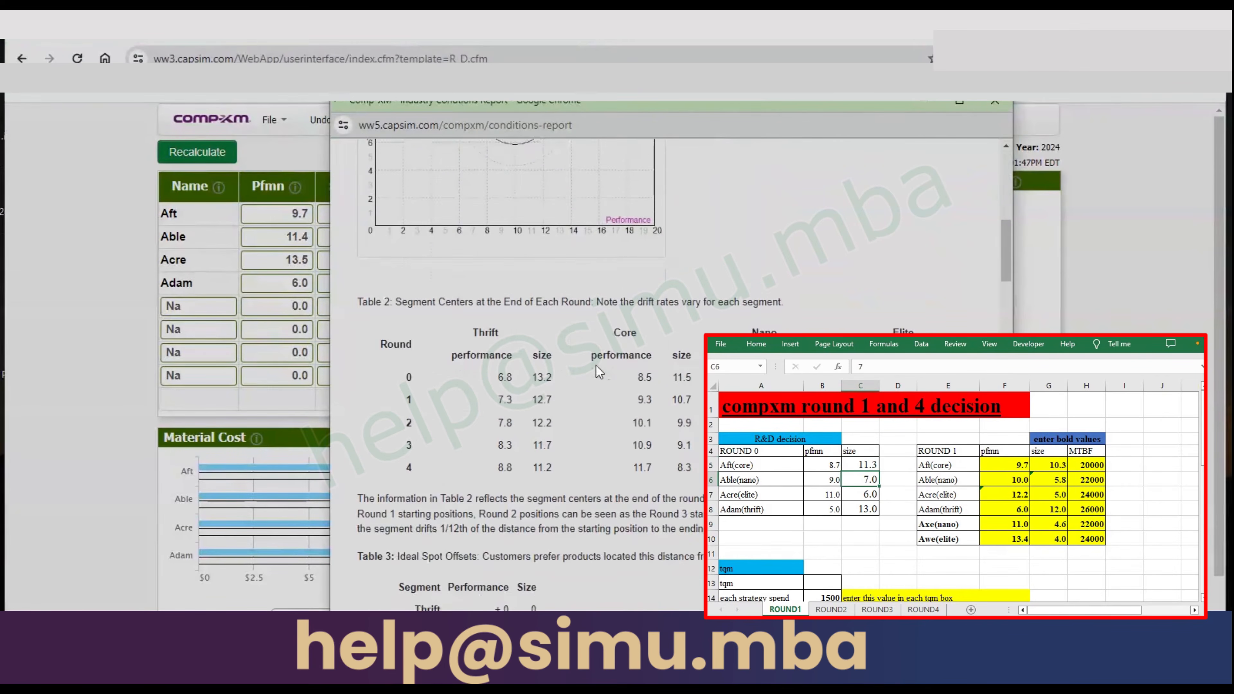
pyautogui.scroll(8, 581, 368)
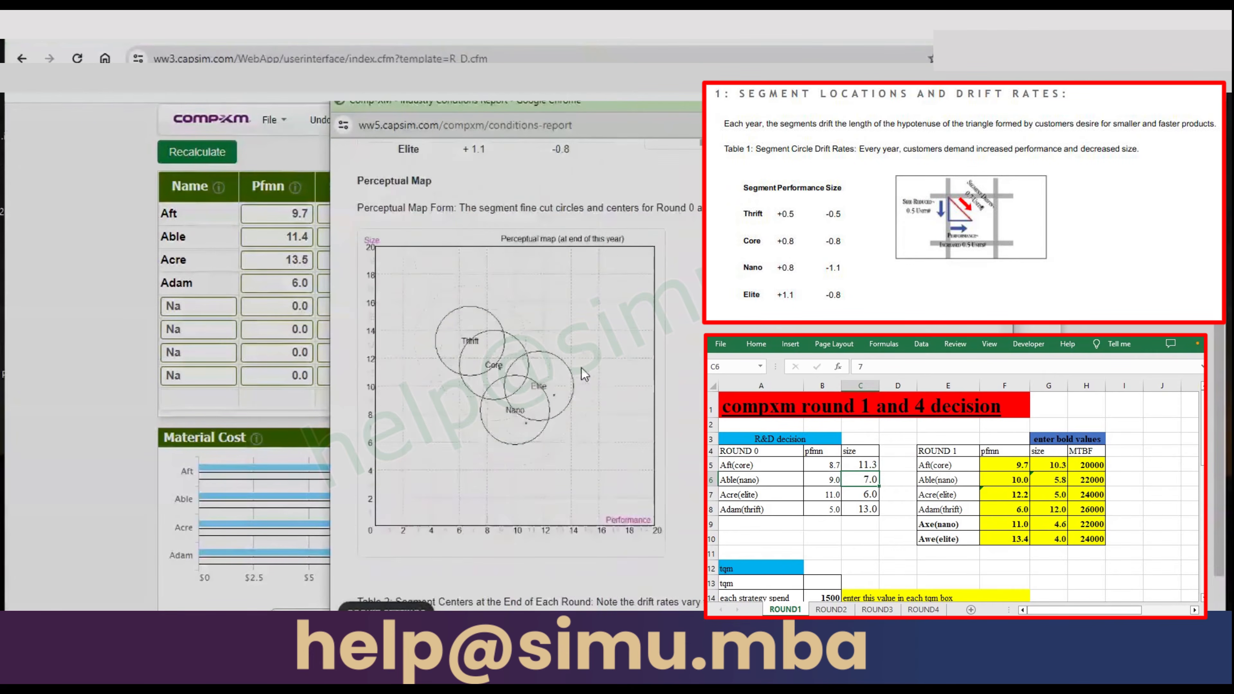
pyautogui.scroll(2, 533, 275)
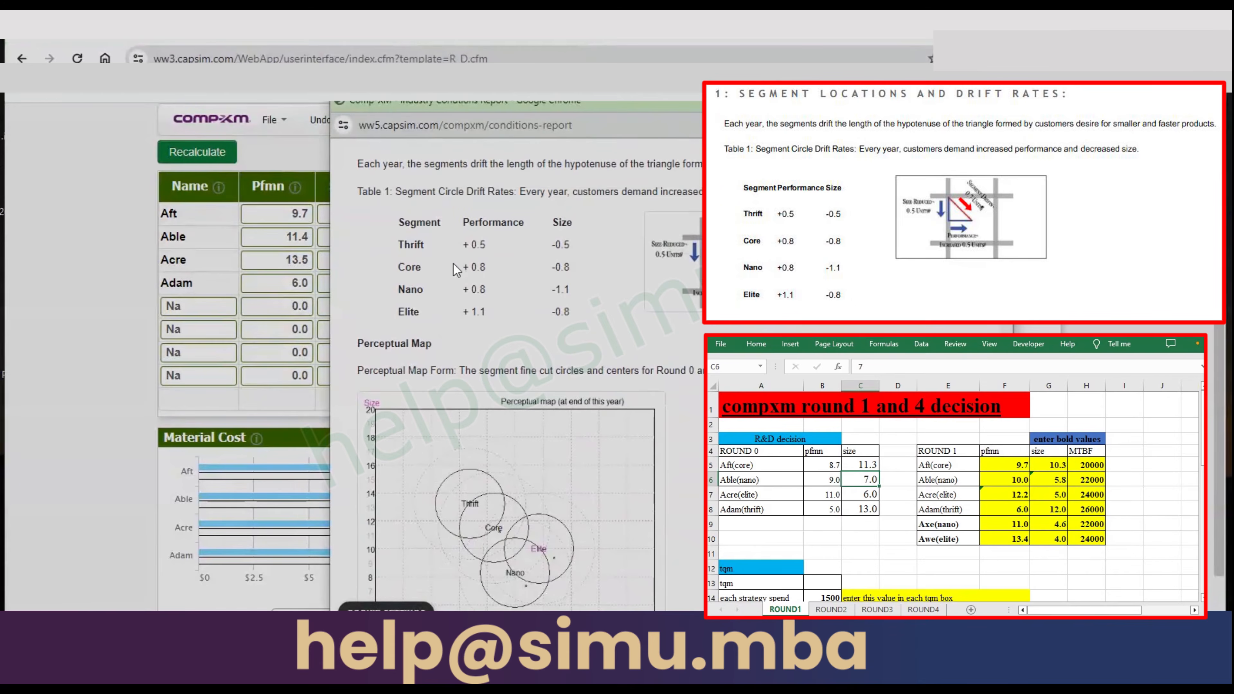
# - Set Able's performance to 12.4 and its size to 5.5 in the R&D decisions, and recalculate
pyautogui.click(300, 238)
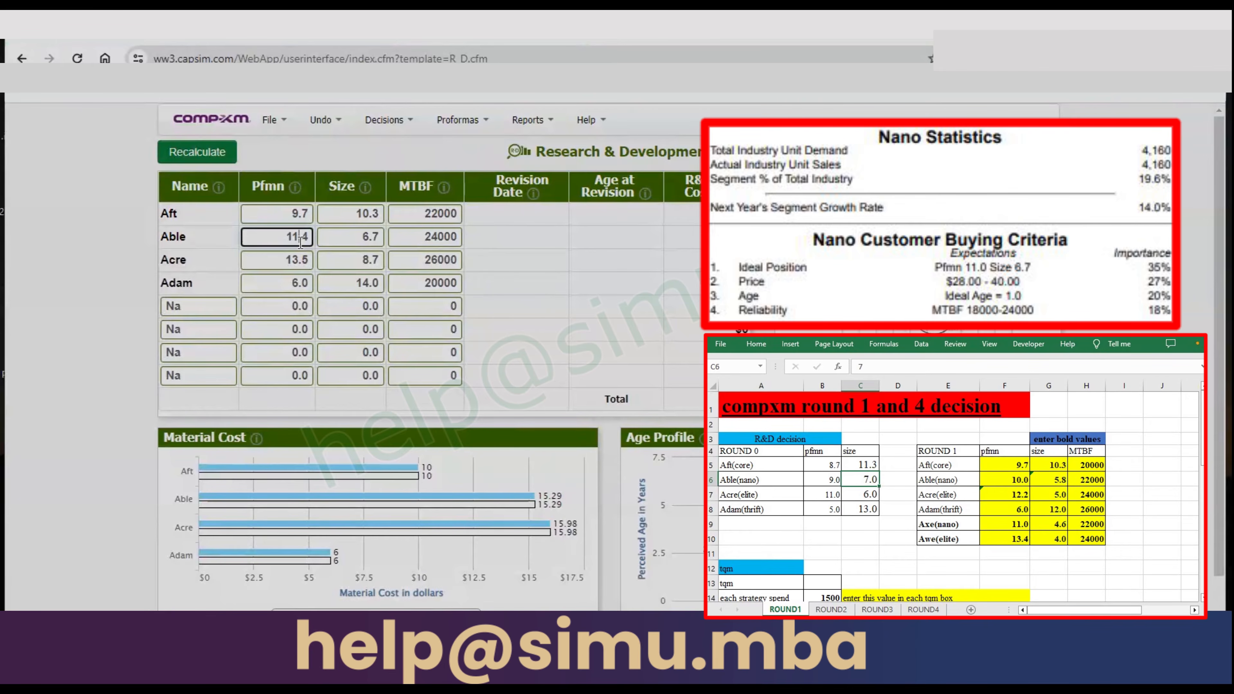
pyautogui.doubleClick(300, 238)
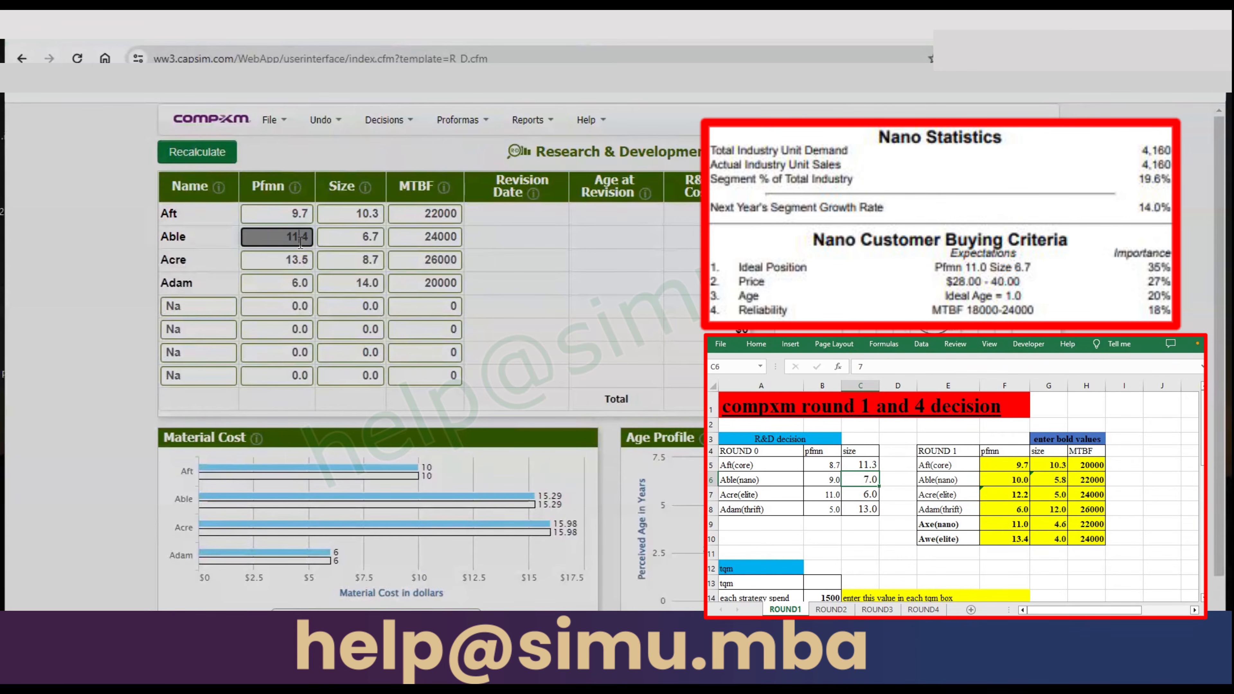
pyautogui.write('12.4')
pyautogui.doubleClick(382, 238)
pyautogui.write('5.7')
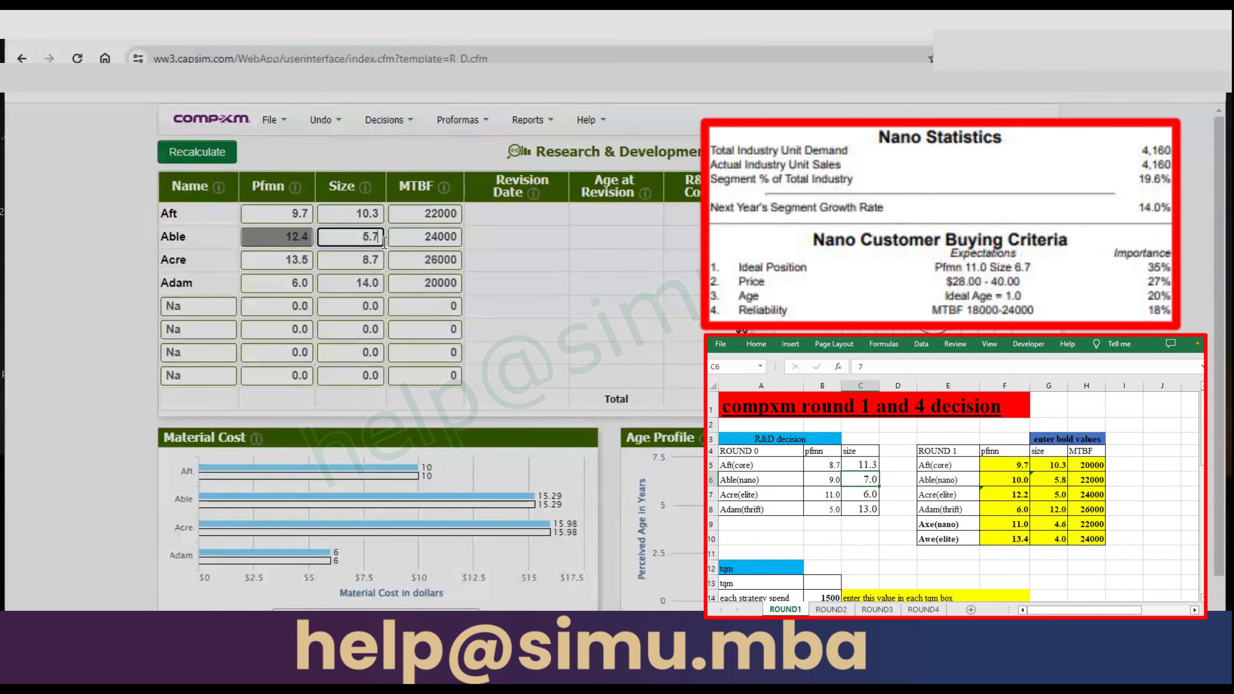
pyautogui.press('BackSpace')
pyautogui.write('5')
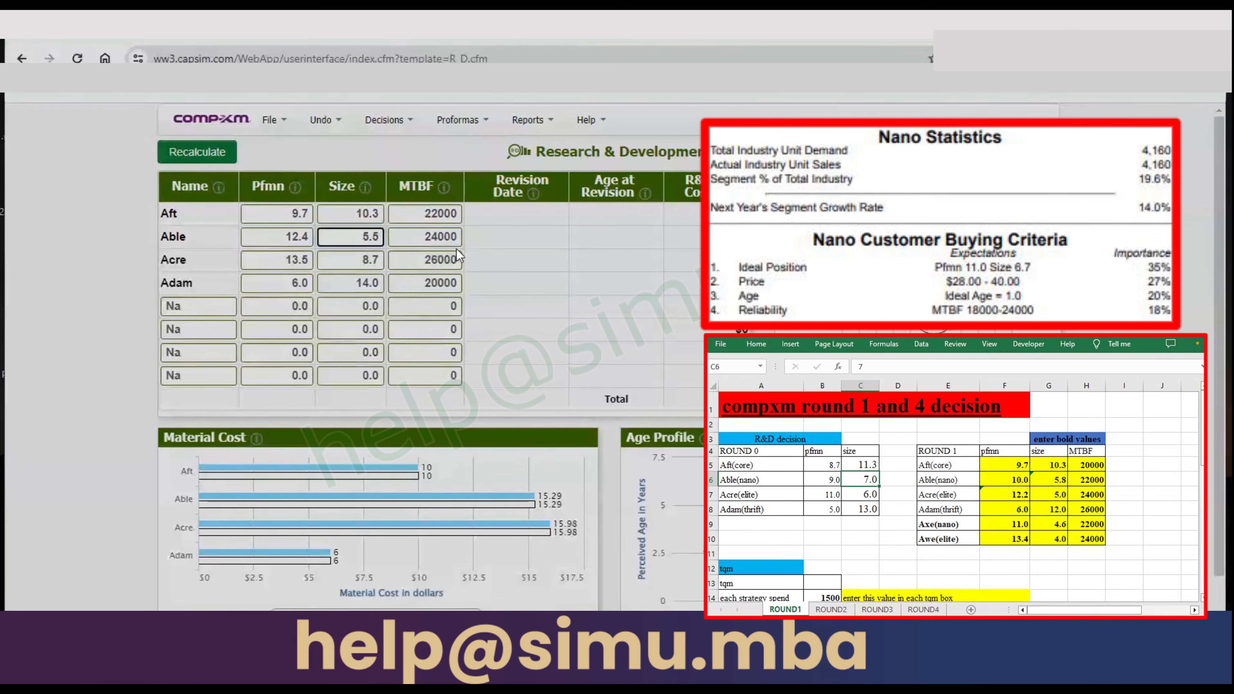
pyautogui.click(206, 153)
# - In the Excel ROUND1 sheet, enter Able's Round 0 pfmn as 11.4 and size as 6.7
pyautogui.write('11')
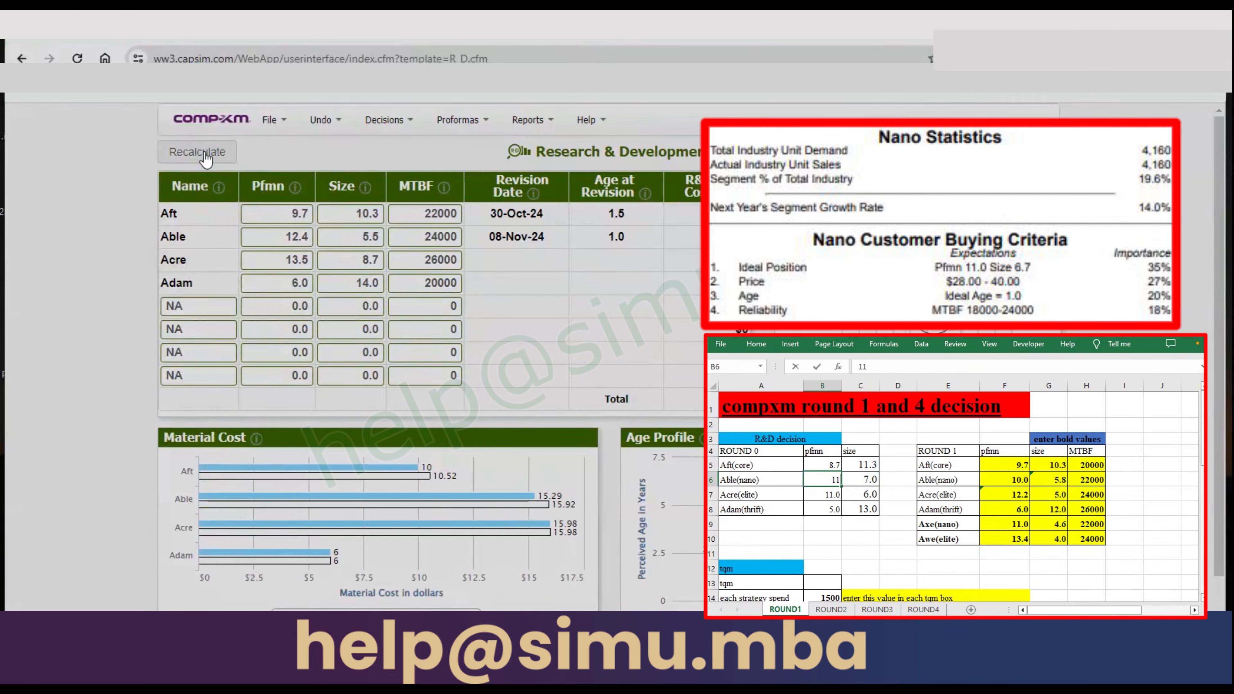
pyautogui.write('.4')
pyautogui.press('Tab')
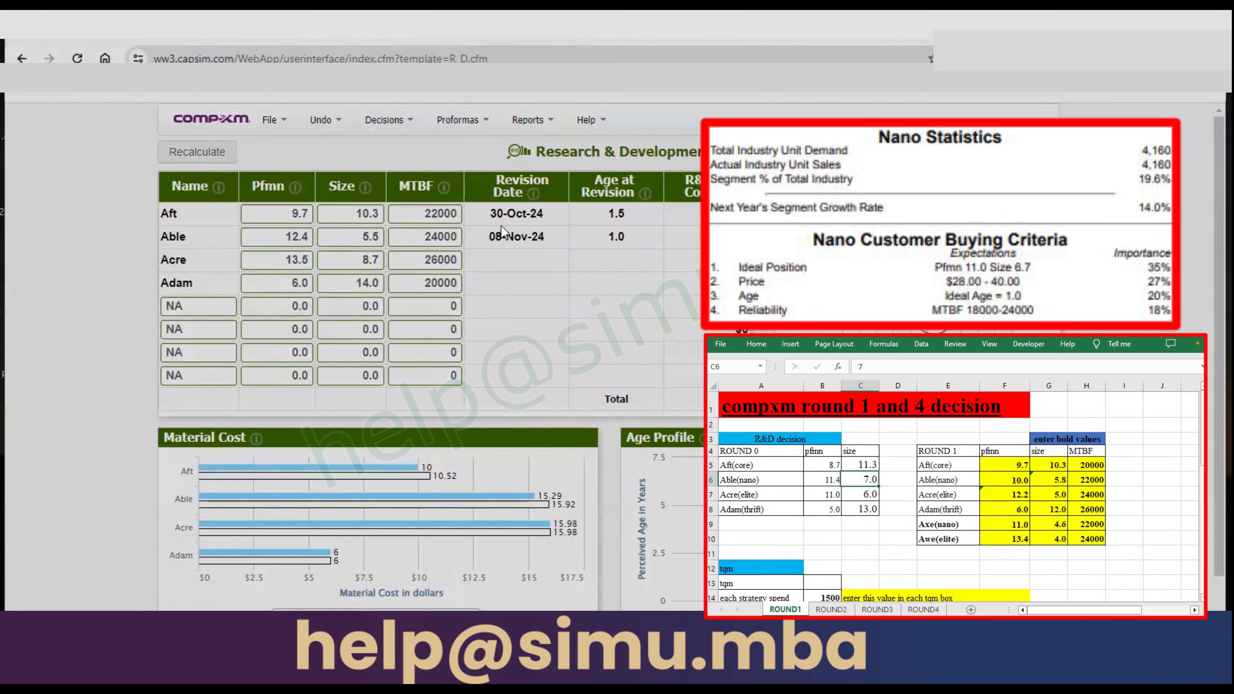
pyautogui.write('6.7')
pyautogui.press('Return')
pyautogui.press('Left')
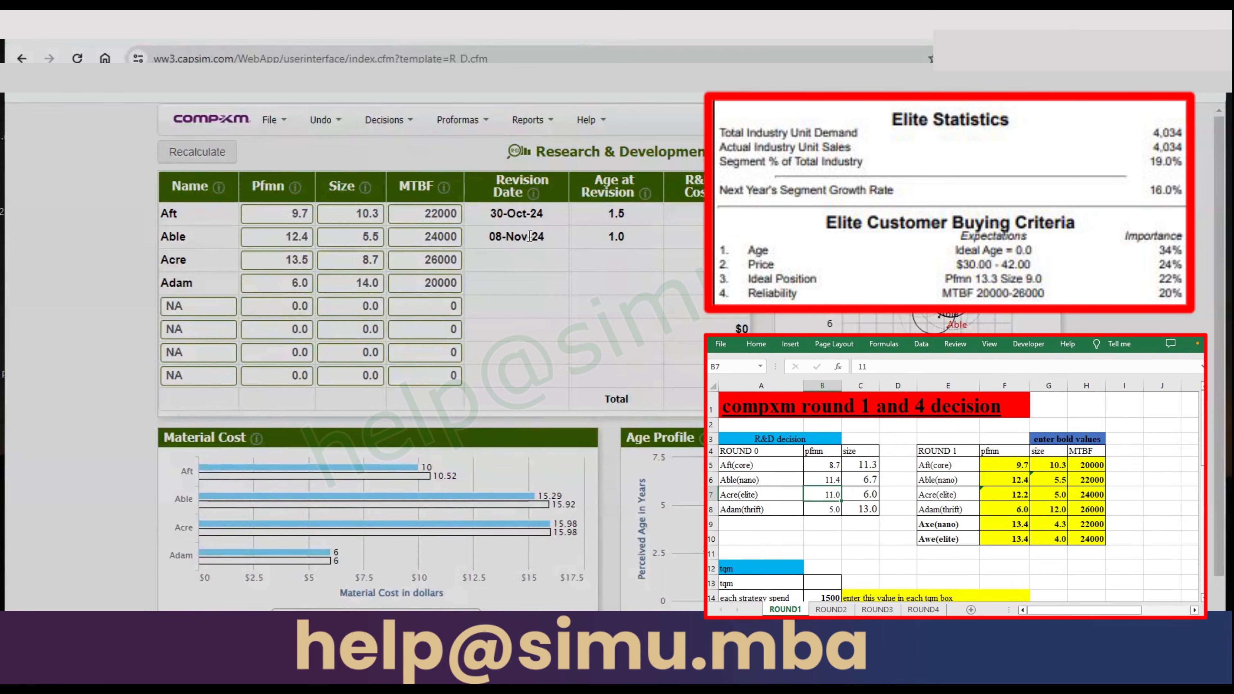
# - In Comp-XM, set Acre's performance to 14.7 and its size to 7.7, and recalculate the R&D decisions
pyautogui.click(299, 259)
pyautogui.press('BackSpace')
pyautogui.write('4')
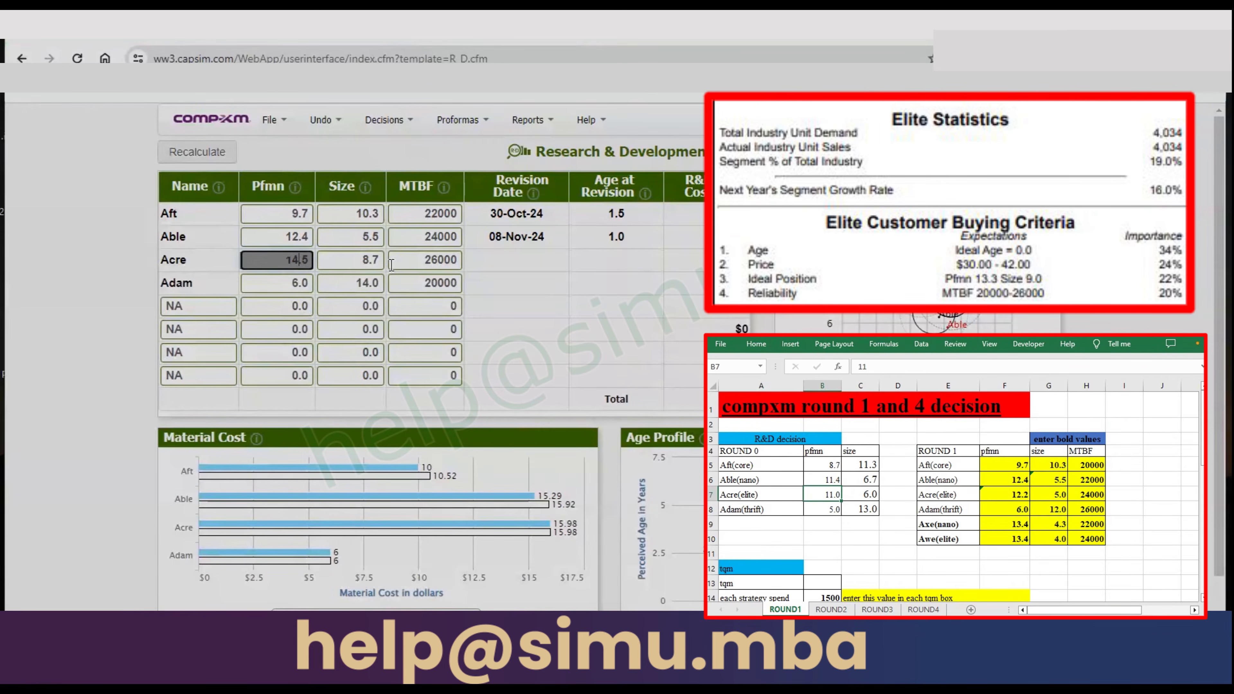
pyautogui.press('Delete')
pyautogui.press('Delete')
pyautogui.write('.7')
pyautogui.click(363, 260)
pyautogui.press('BackSpace')
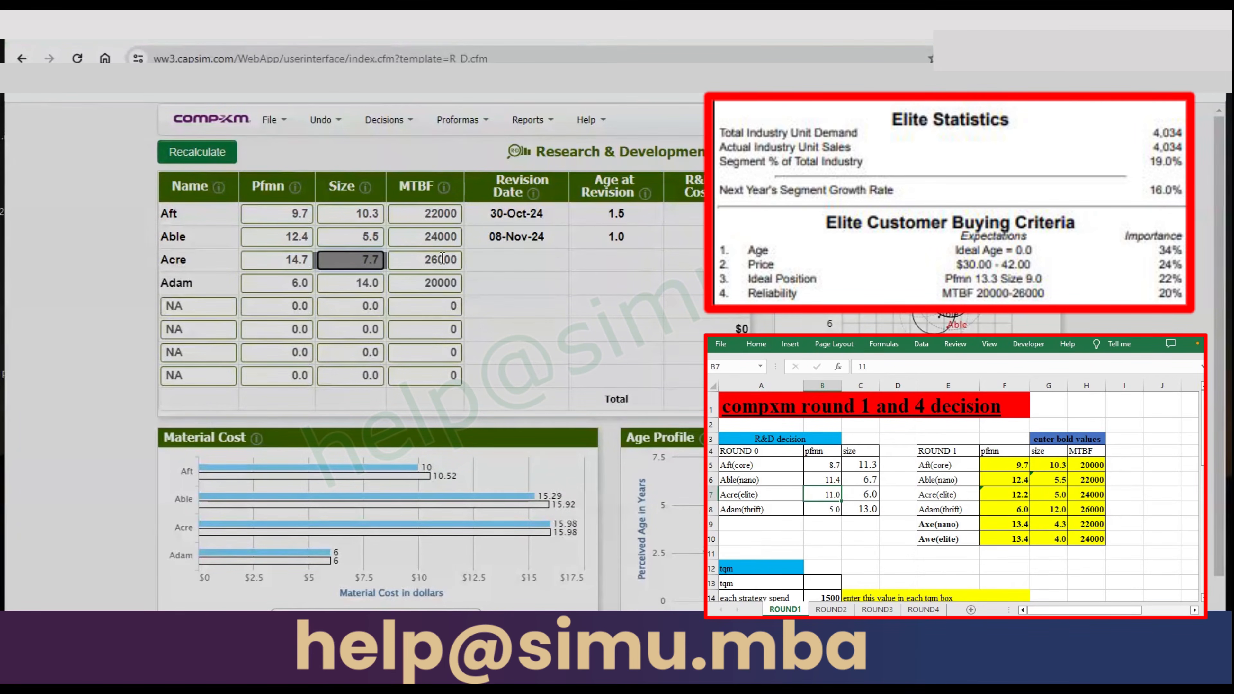
pyautogui.write('7')
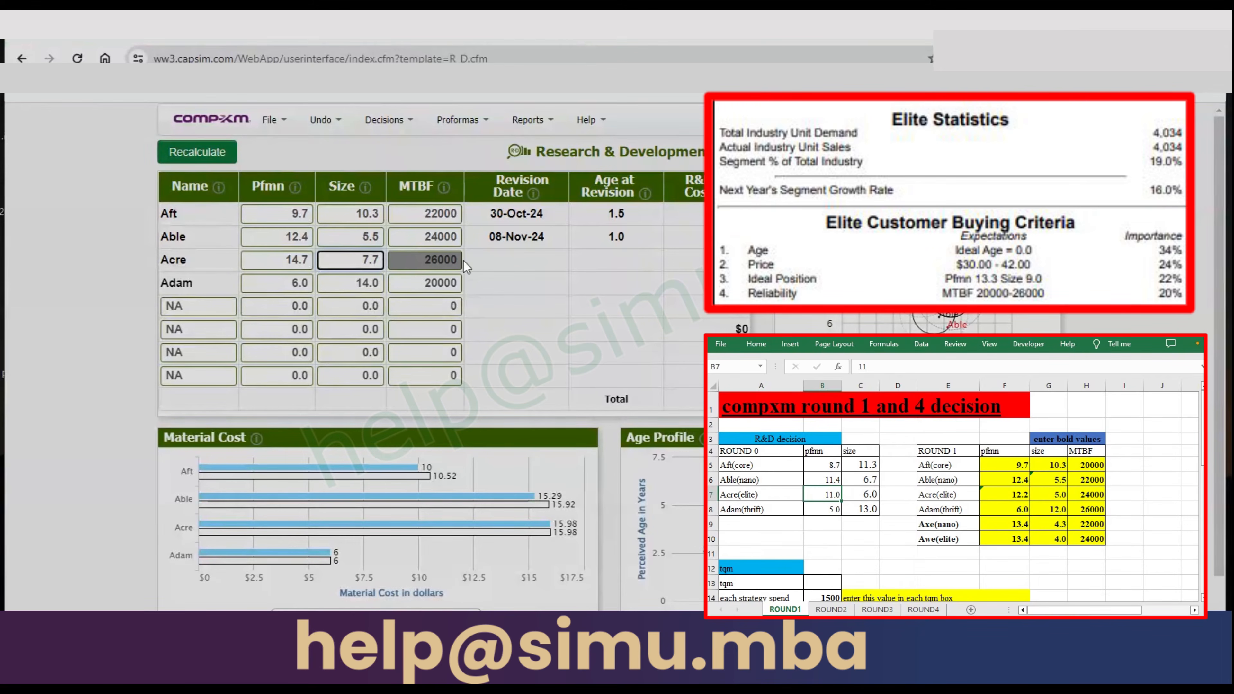
pyautogui.click(190, 155)
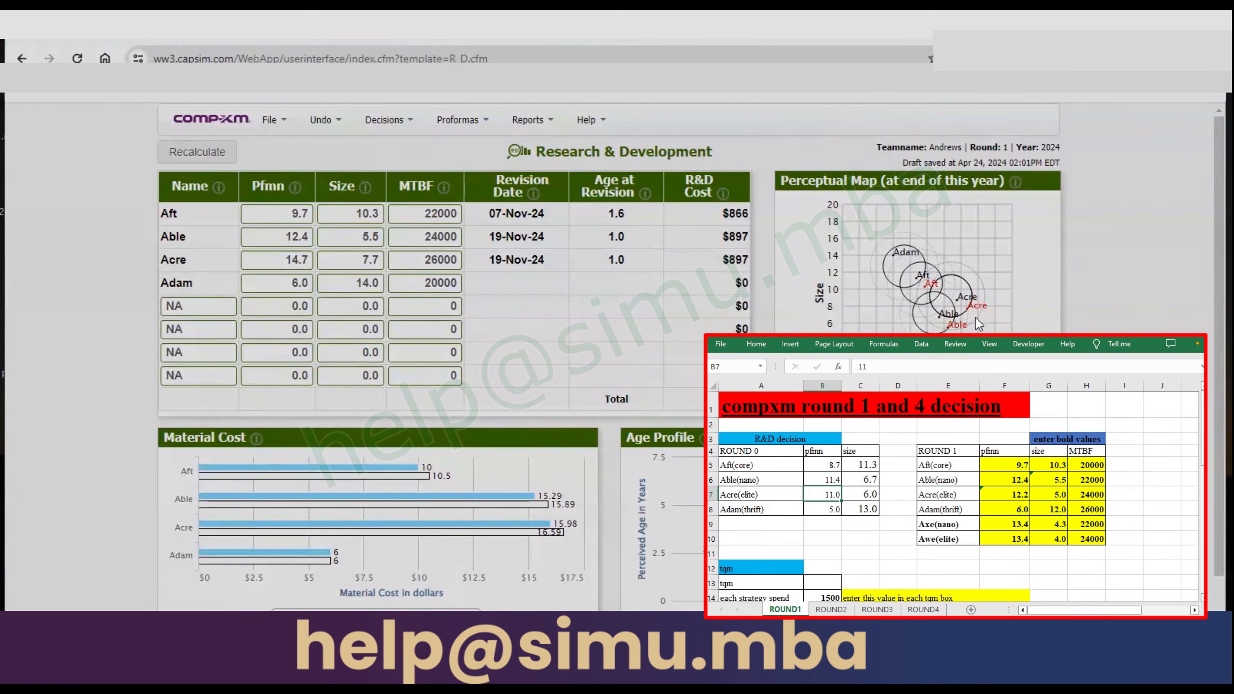
# - In the Excel ROUND1 sheet, enter Acre's Round 0 pfmn as 13.5 and size as 8.7
pyautogui.write('13.5')
pyautogui.press('Tab')
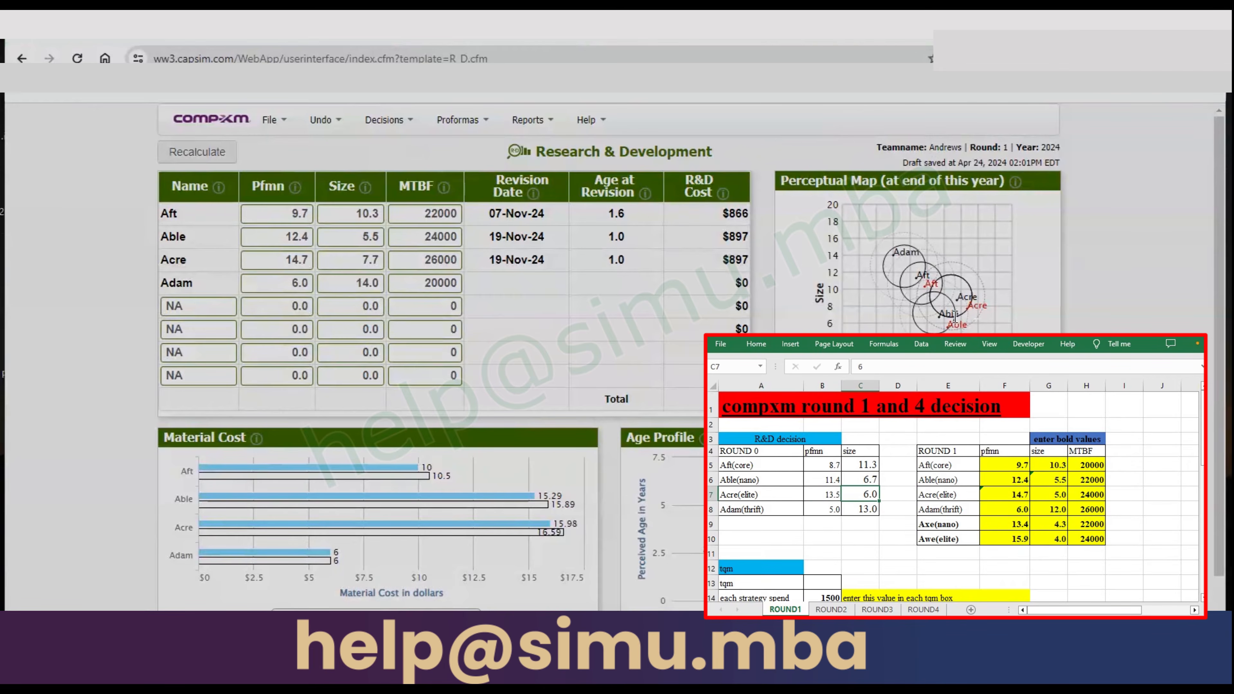
pyautogui.write('8.7')
pyautogui.press('Return')
pyautogui.press('Left')
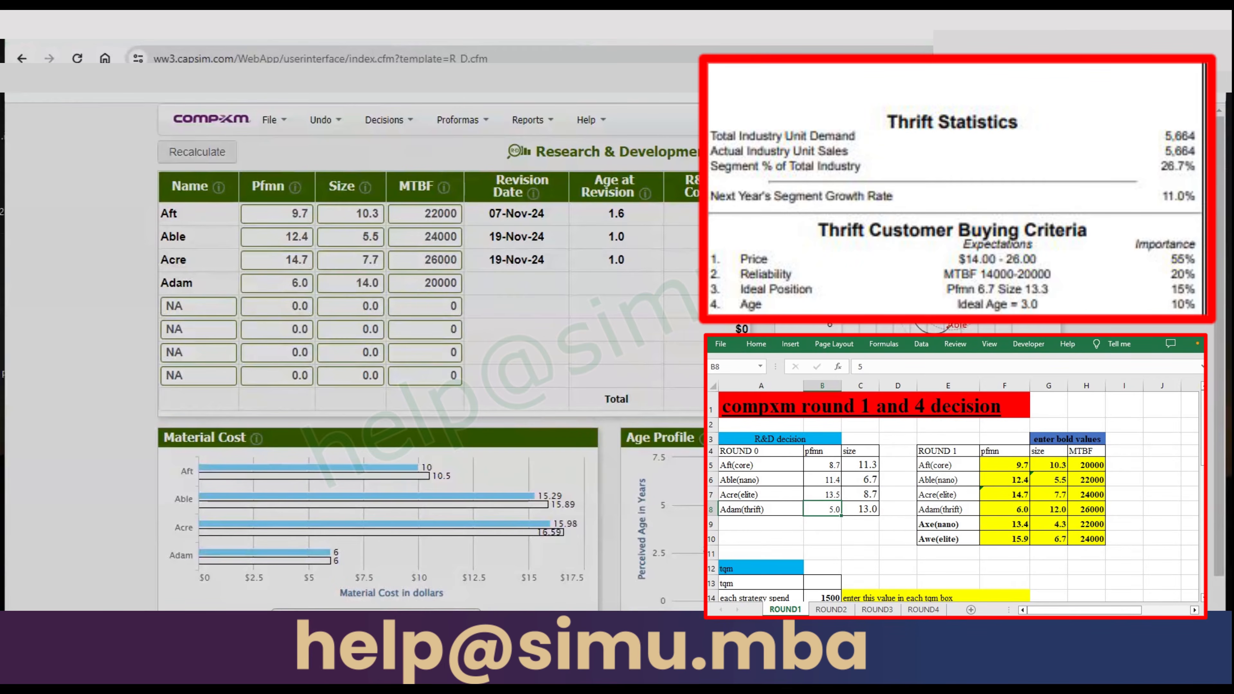
# - In Comp-XM, set Adam's performance to 7.0 and its size to 13.0 in the R&D decisions
pyautogui.doubleClick(302, 284)
pyautogui.write('7')
pyautogui.doubleClick(377, 285)
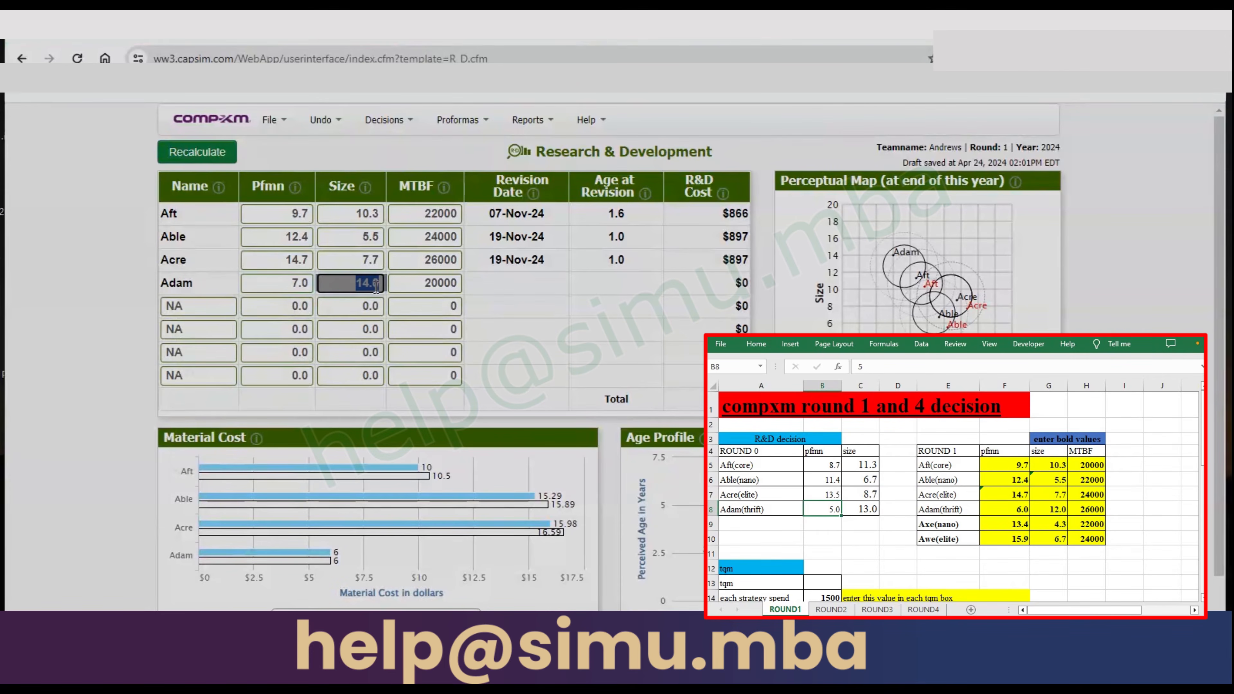
pyautogui.write('13')
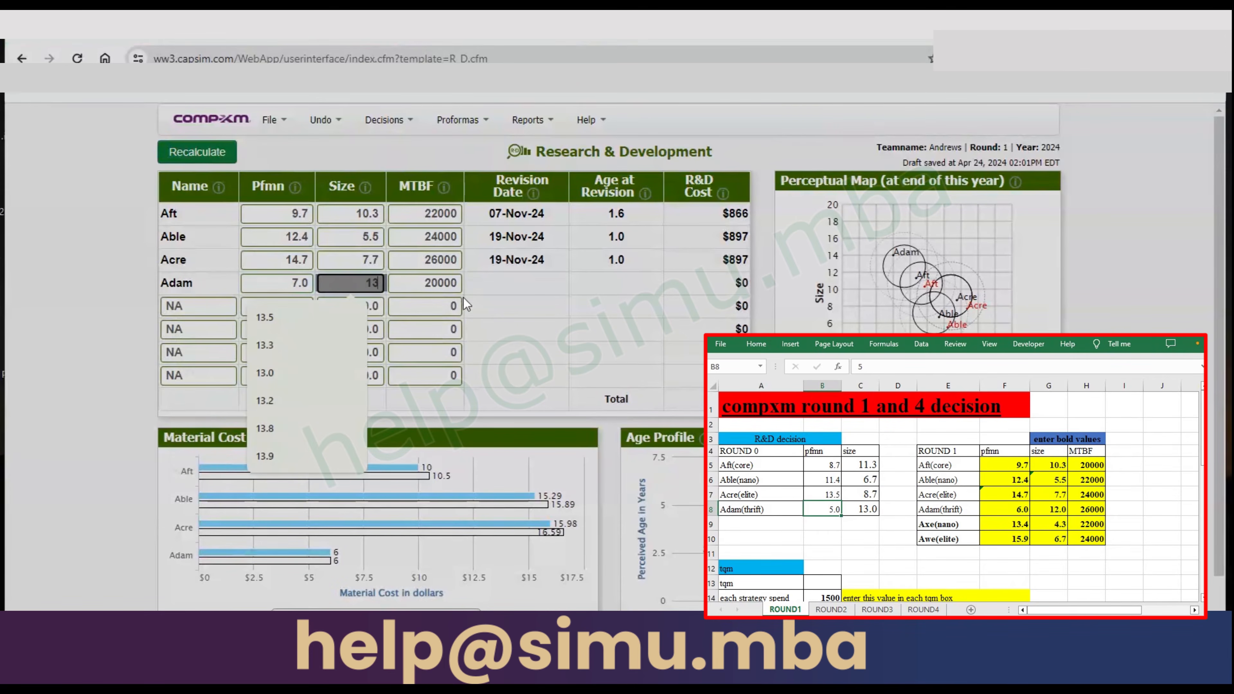
pyautogui.click(435, 283)
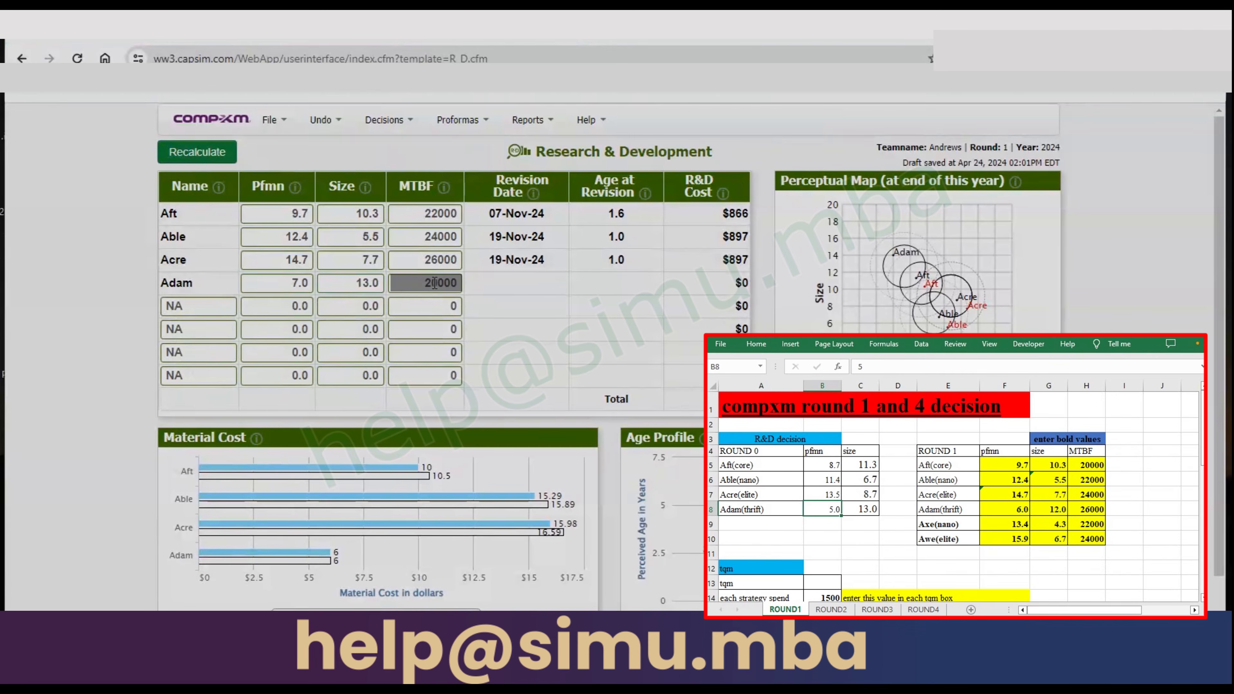
# - Enter Adam's Round 0 pfmn 6 and size 14 in the Excel ROUND1 sheet, and recalculate the R&D decisions in Comp-XM
pyautogui.write('6')
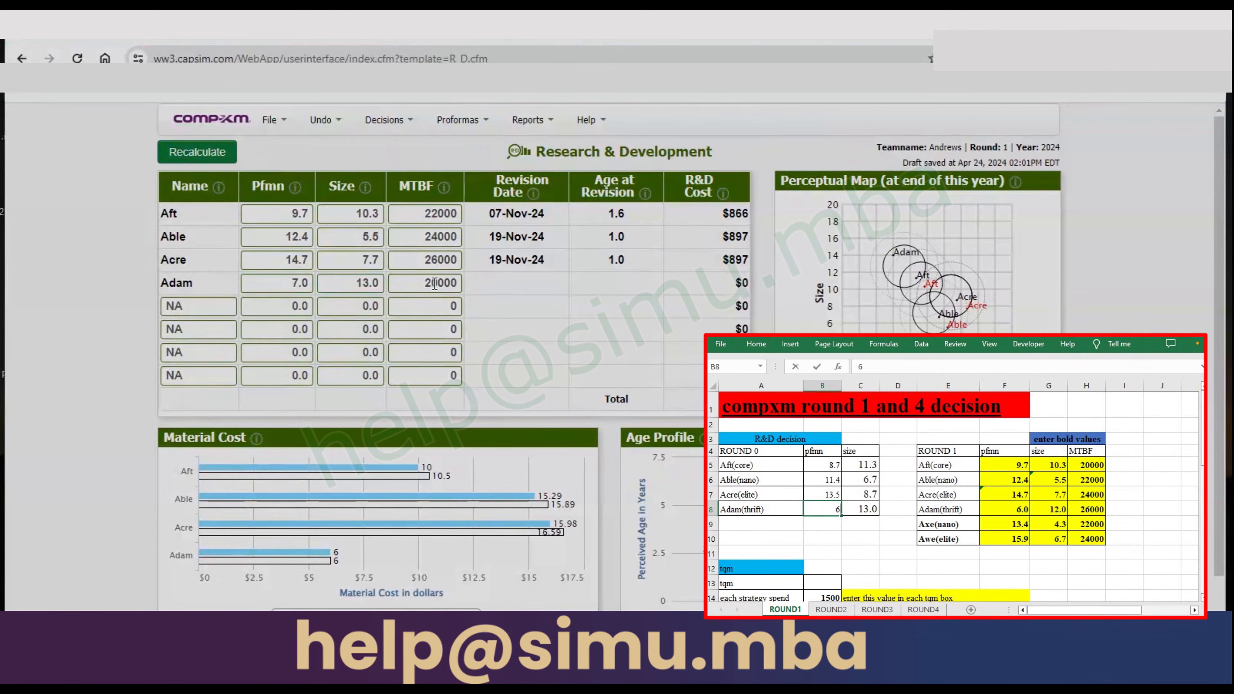
pyautogui.press('Tab')
pyautogui.write('14')
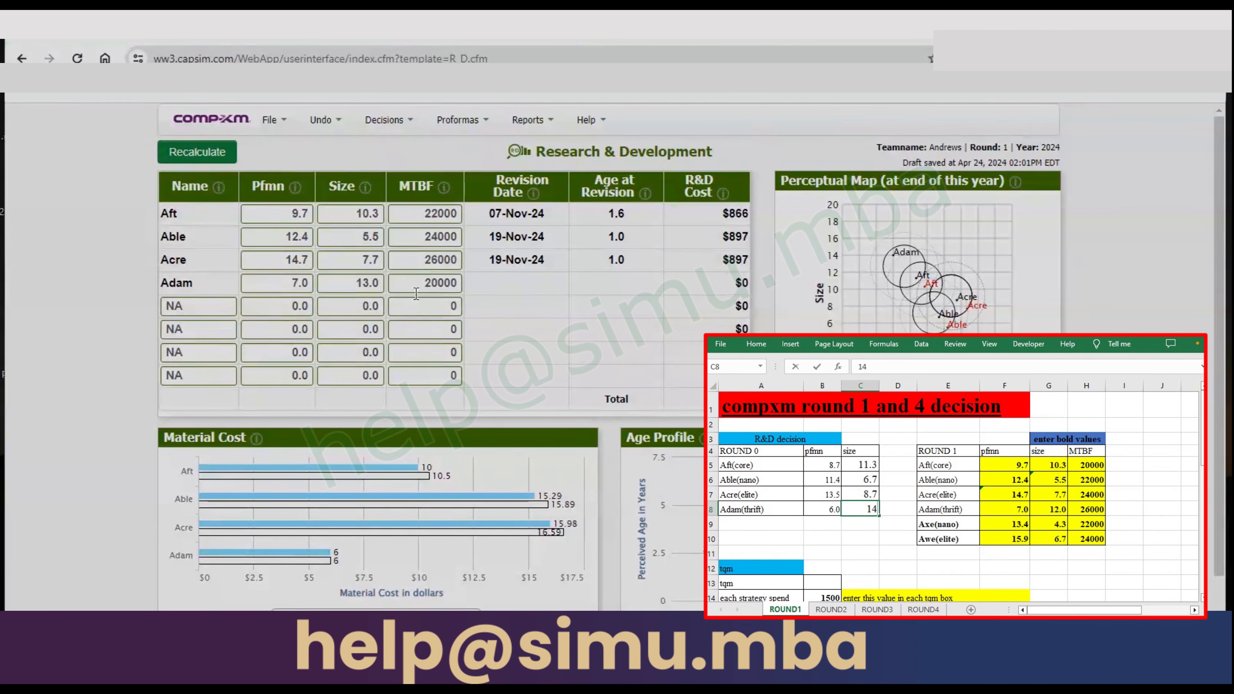
pyautogui.click(898, 539)
pyautogui.press('Up')
pyautogui.press('Up')
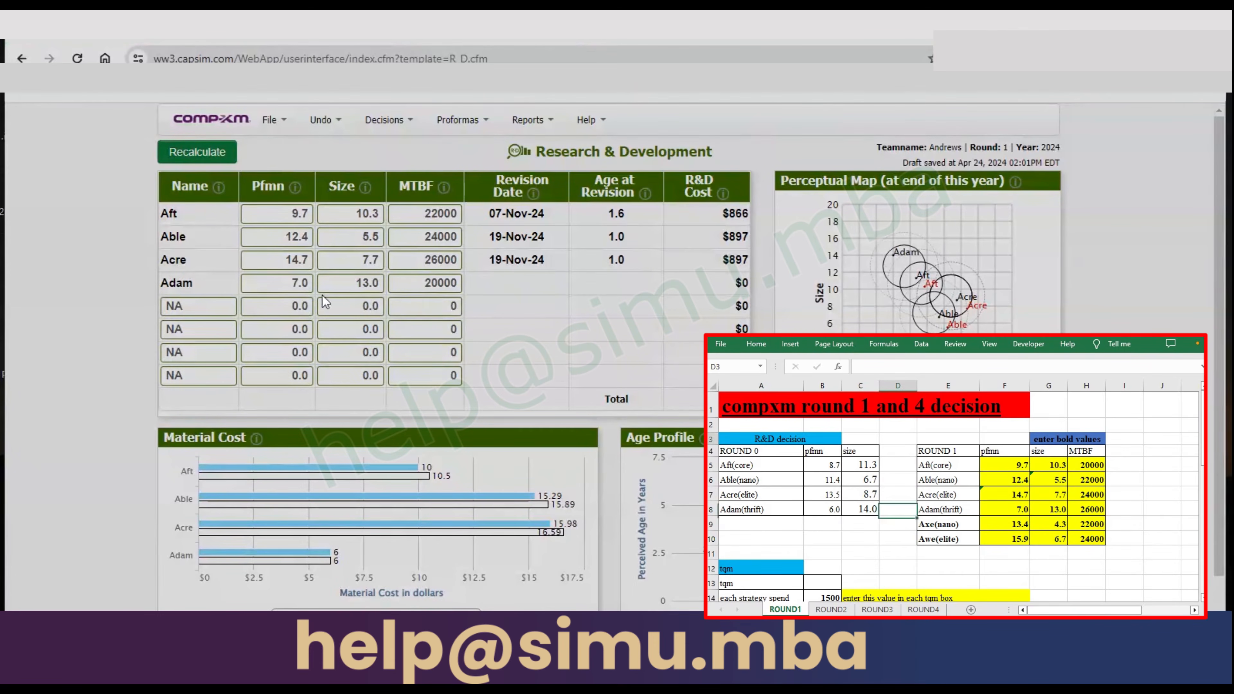
pyautogui.moveTo(898, 439); pyautogui.dragTo(1124, 524)
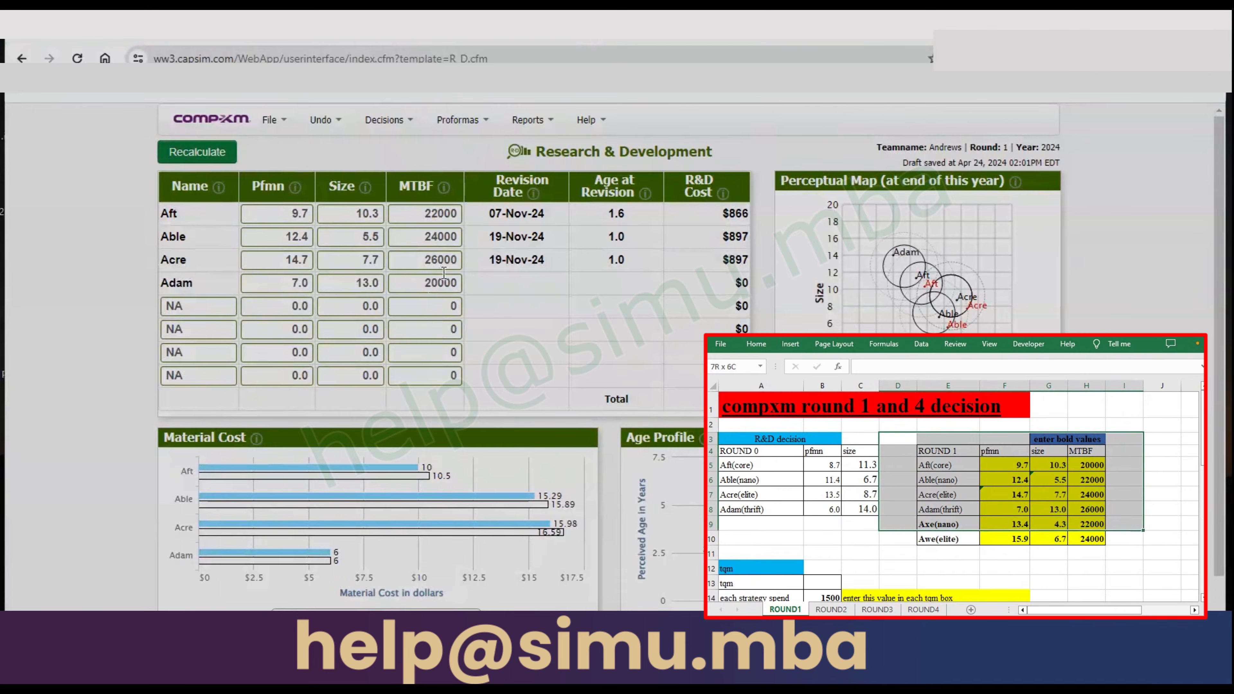
pyautogui.click(197, 155)
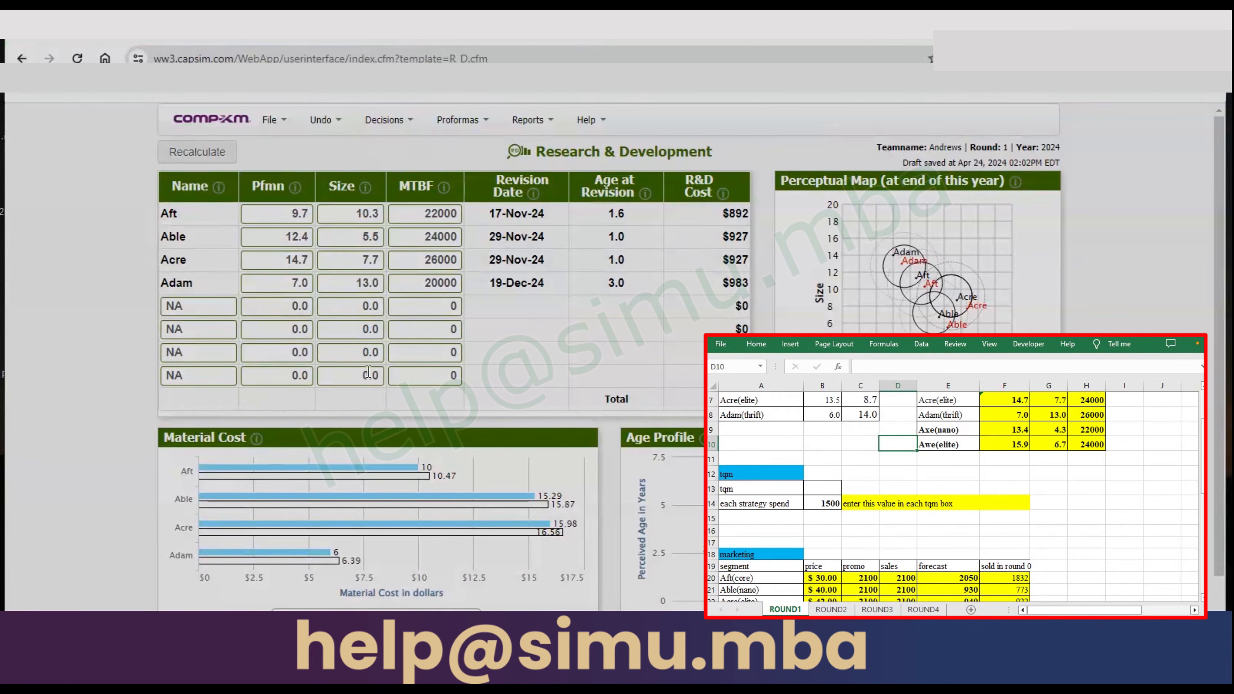
# - Name two new products Axe and Awe in the first two empty R&D rows
pyautogui.click(197, 304)
pyautogui.write('Axe')
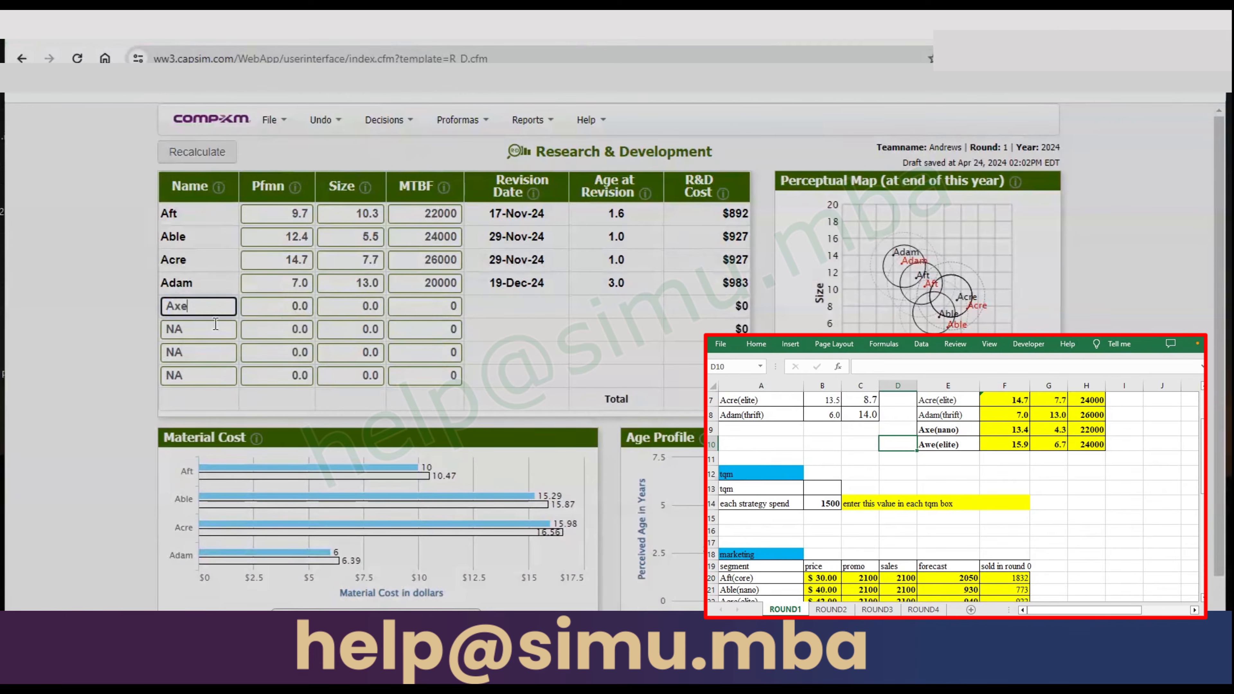
pyautogui.click(196, 331)
pyautogui.write('Awe')
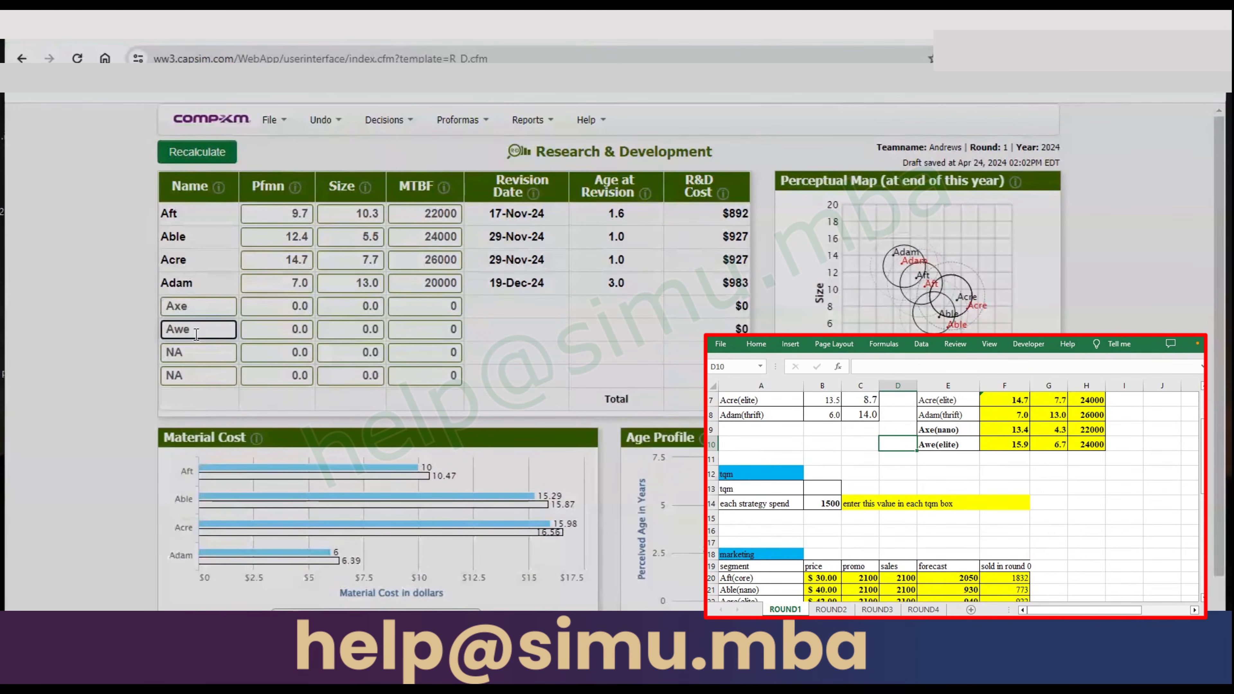
# - Set the new product Axe's performance to 13.4, size to 4.3 and MTBF to 24000 in the R&D decisions
pyautogui.click(302, 309)
pyautogui.write('13.4')
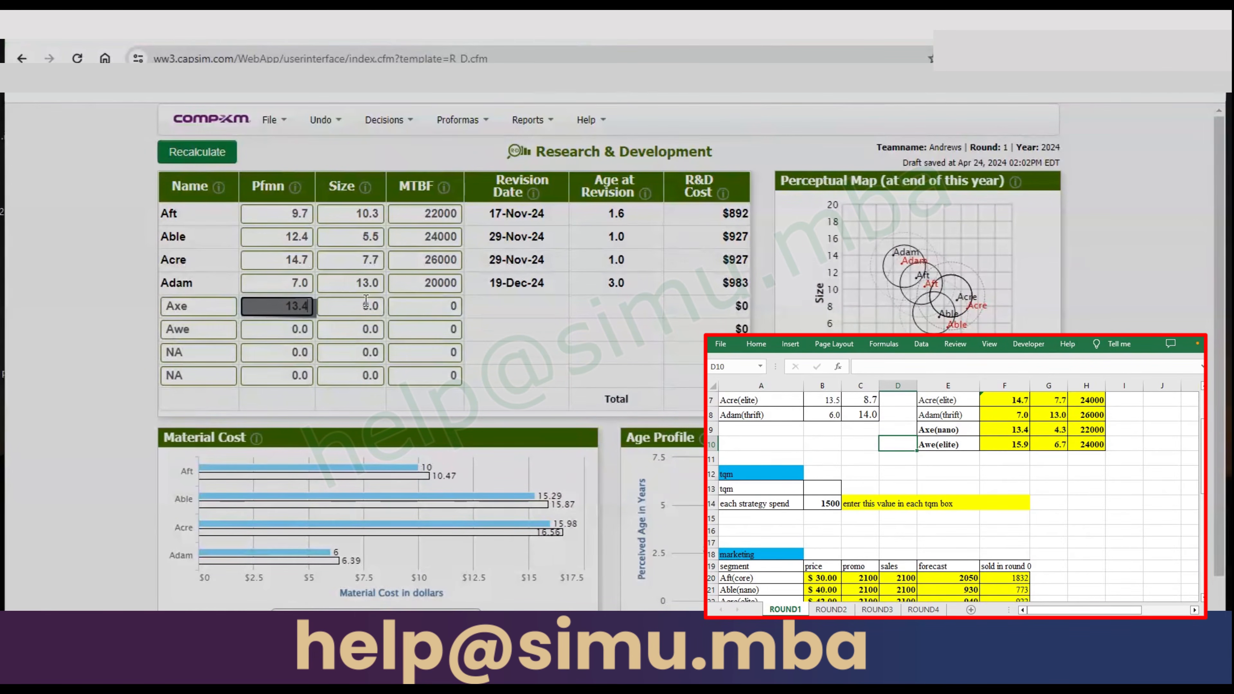
pyautogui.click(365, 302)
pyautogui.write('4.3')
pyautogui.click(434, 303)
pyautogui.write('220000')
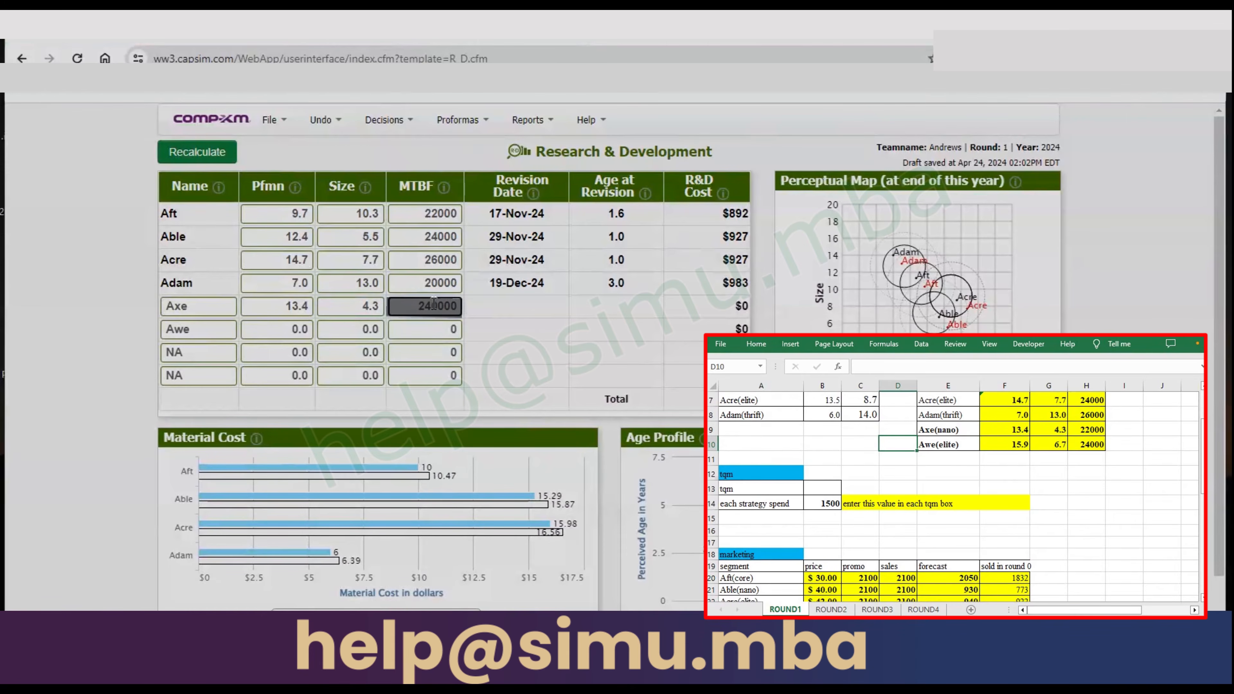
pyautogui.press('BackSpace')
# - Set the new product Awe's performance to 15.9, size to 6.7 and MTBF to 26000, and recalculate the R&D decisions
pyautogui.click(286, 331)
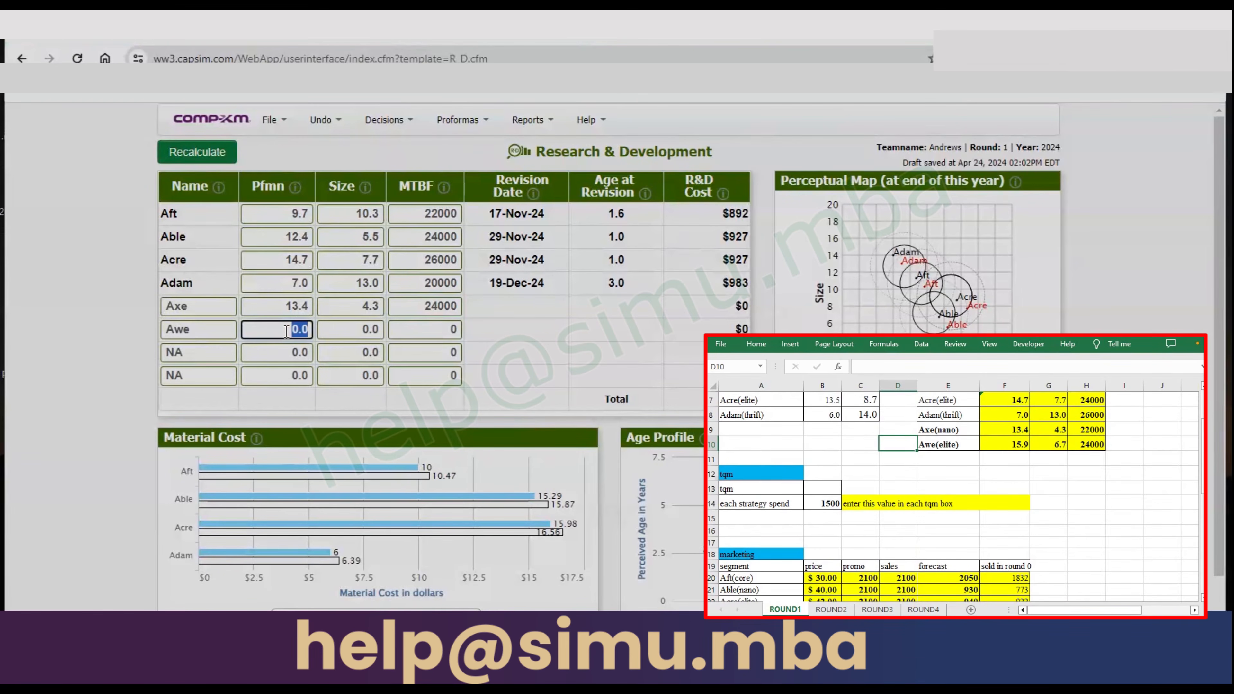
pyautogui.write('15')
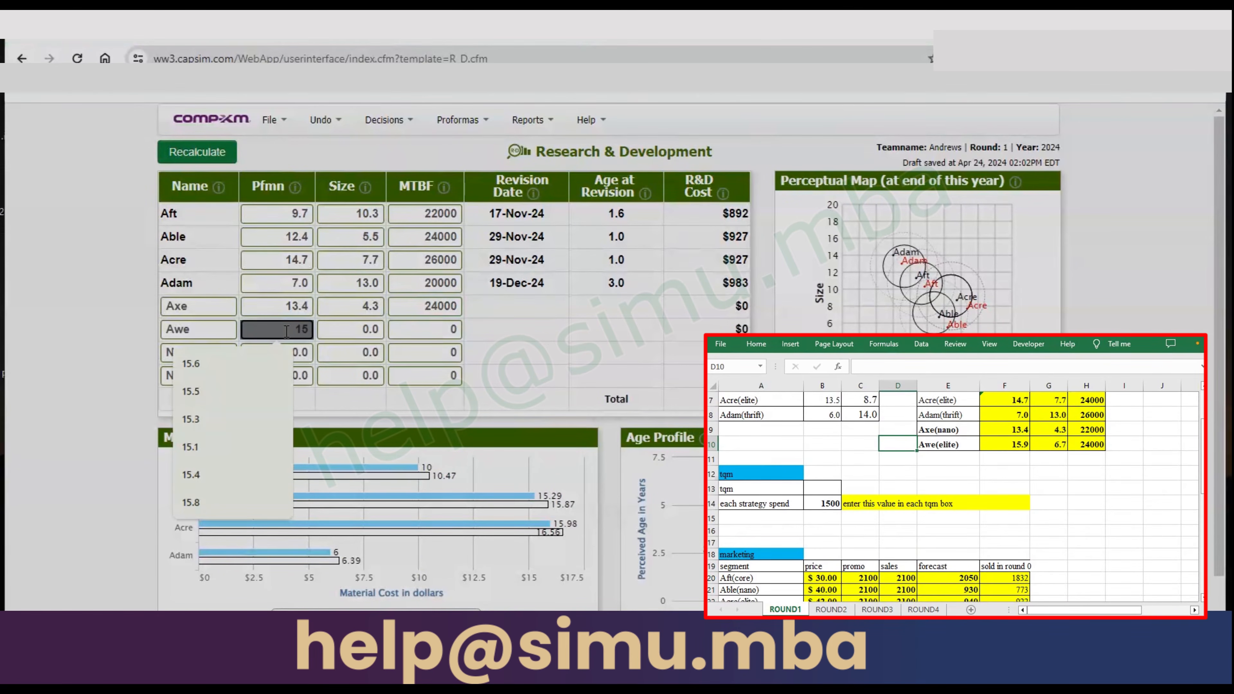
pyautogui.write('.9')
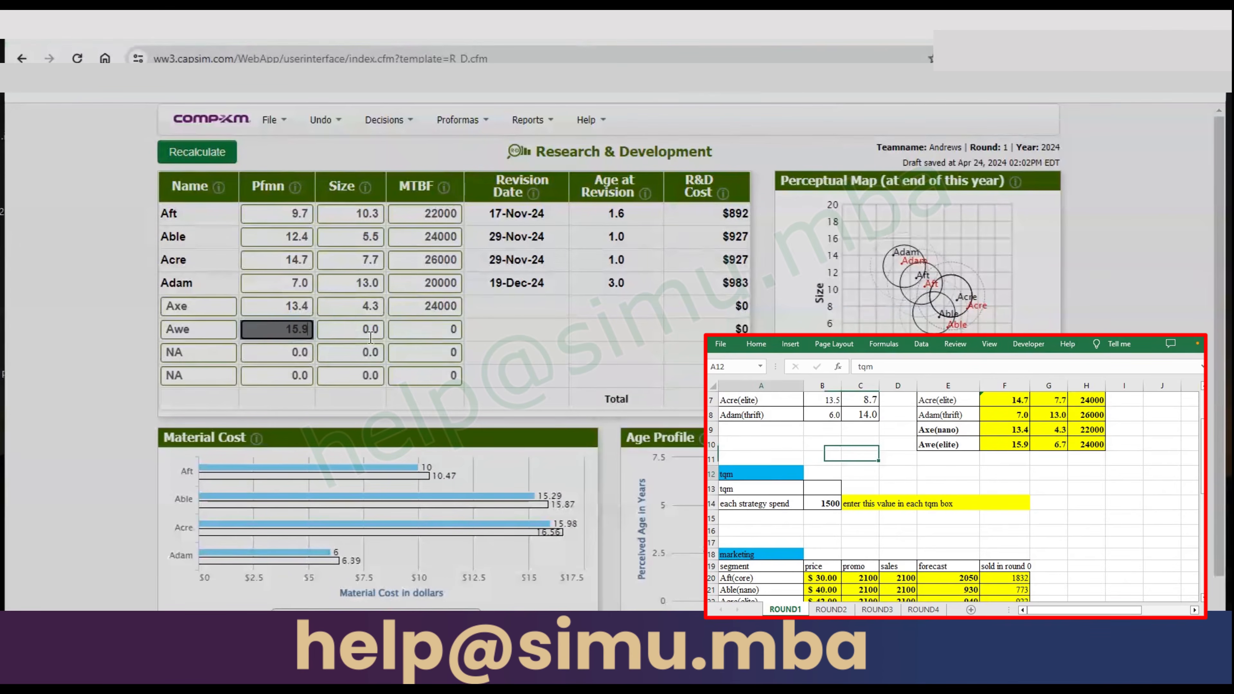
pyautogui.click(371, 335)
pyautogui.write('6.7')
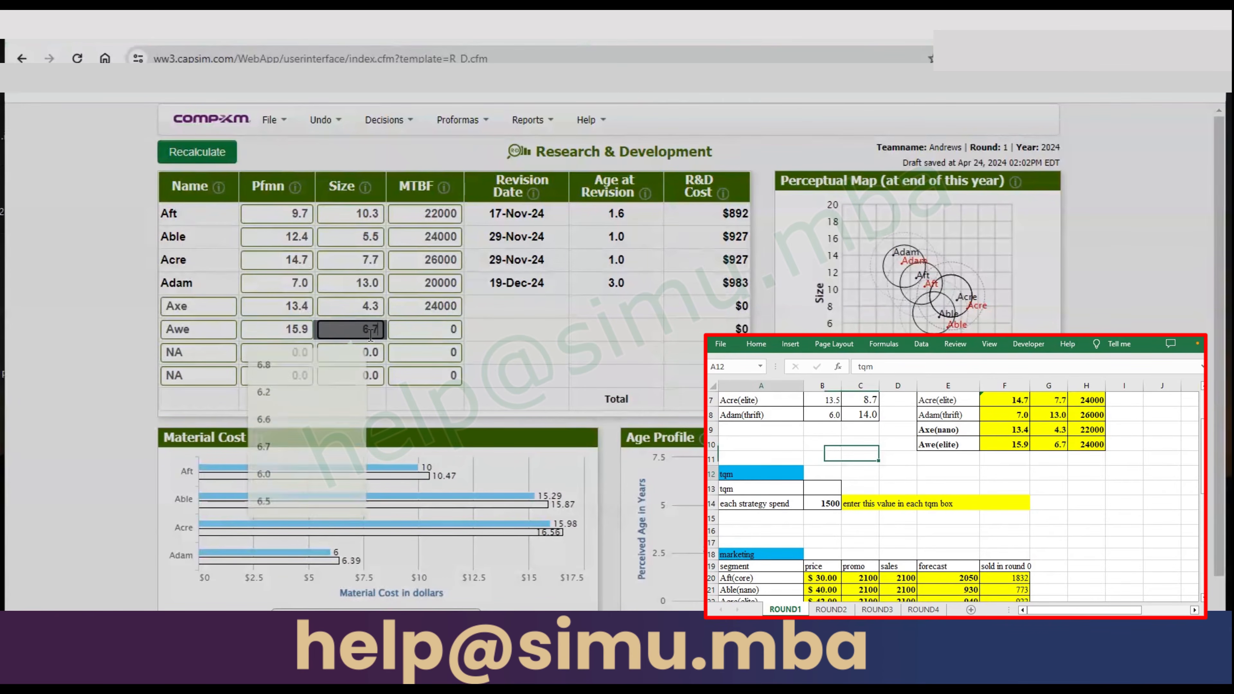
pyautogui.click(420, 331)
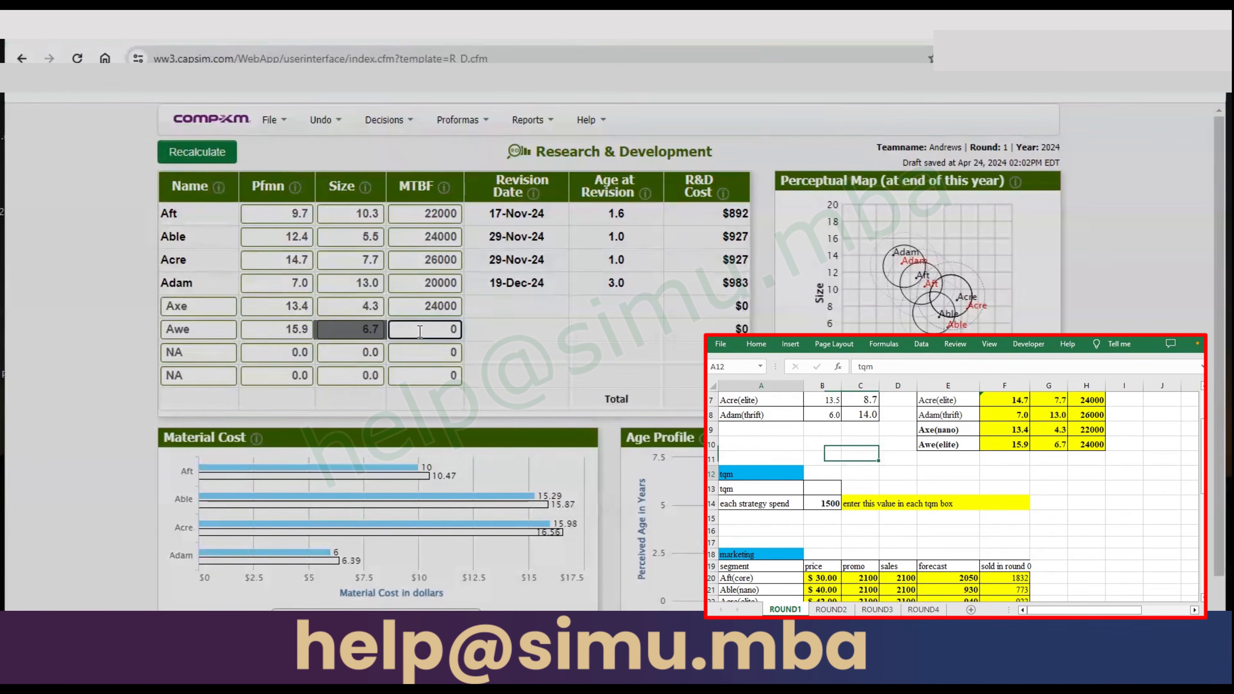
pyautogui.write('26000')
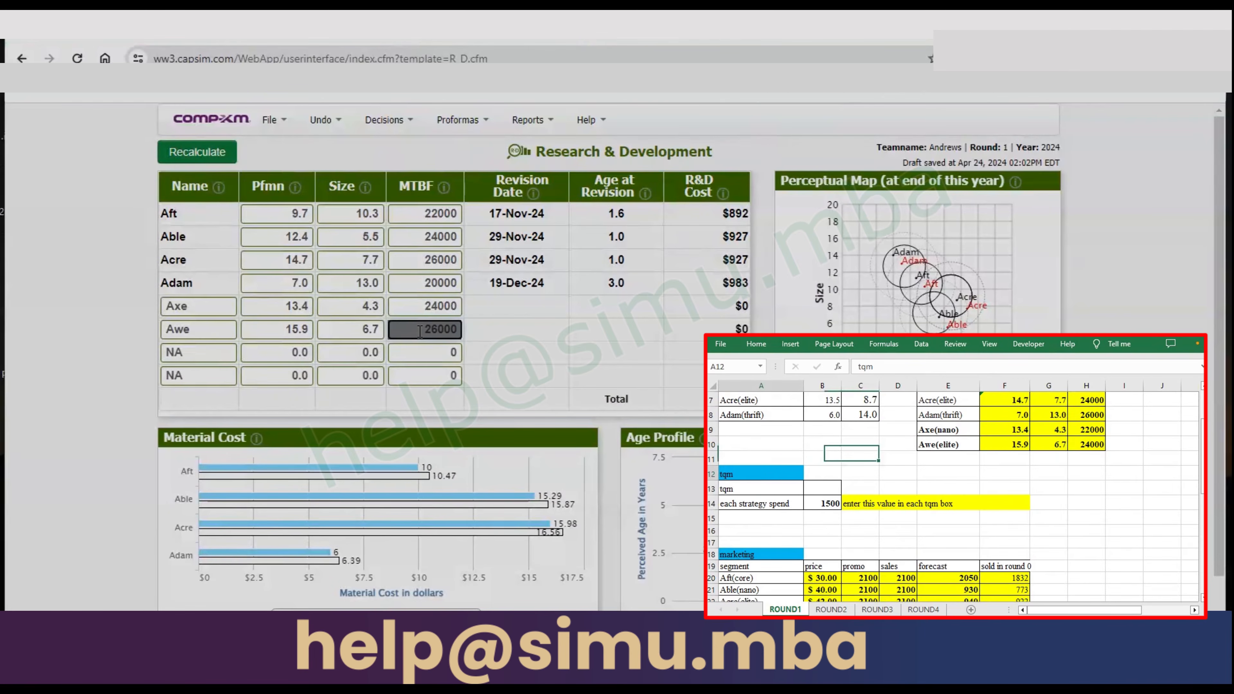
pyautogui.click(208, 150)
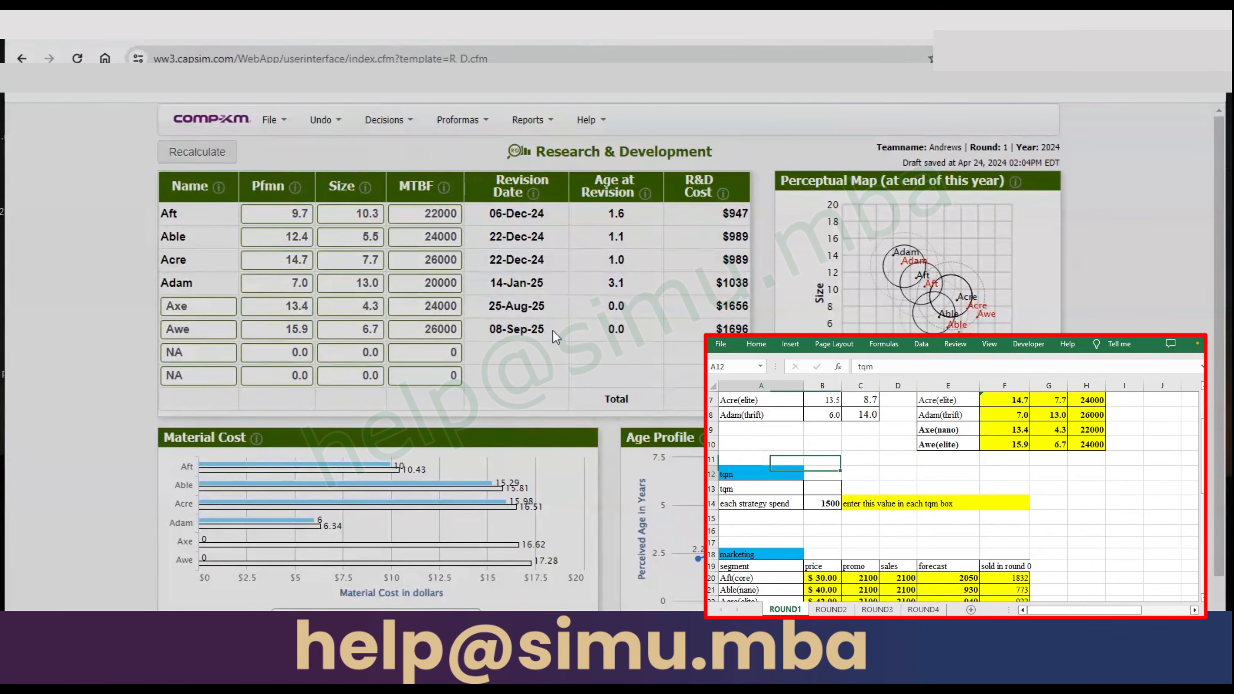
# - In the TQM decisions, set the CPI Systems and Vendor/JIT budgets to 1500 each
pyautogui.click(386, 120)
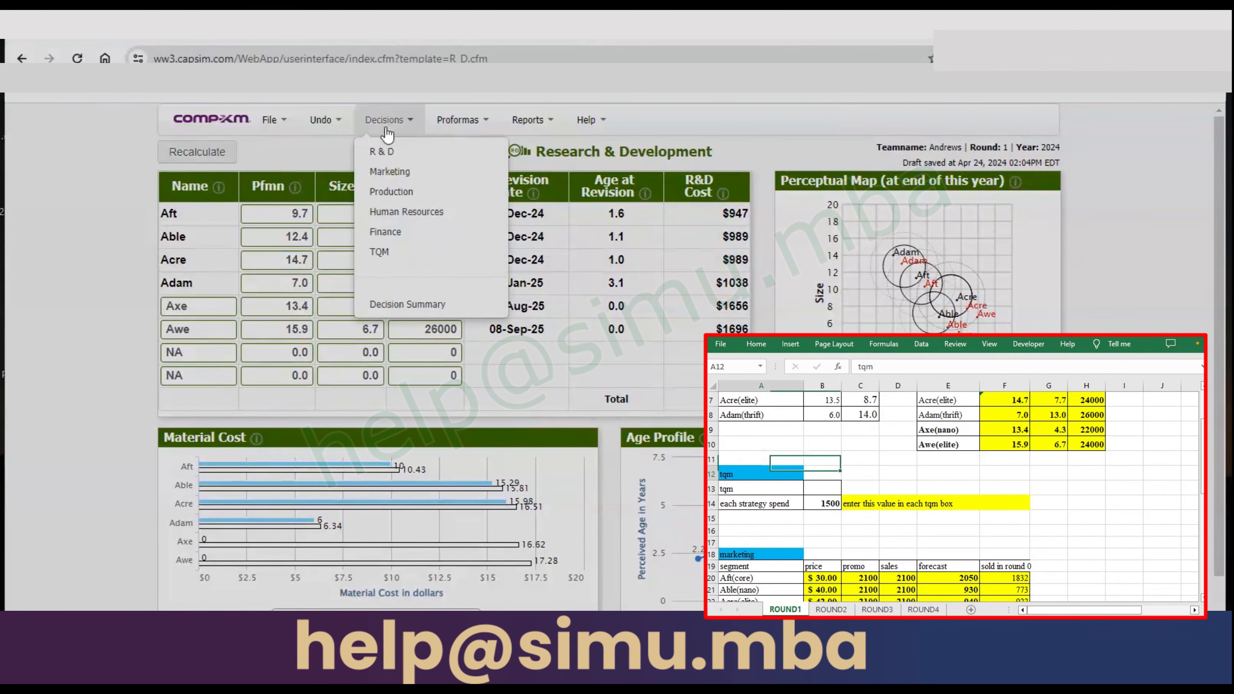
pyautogui.click(429, 262)
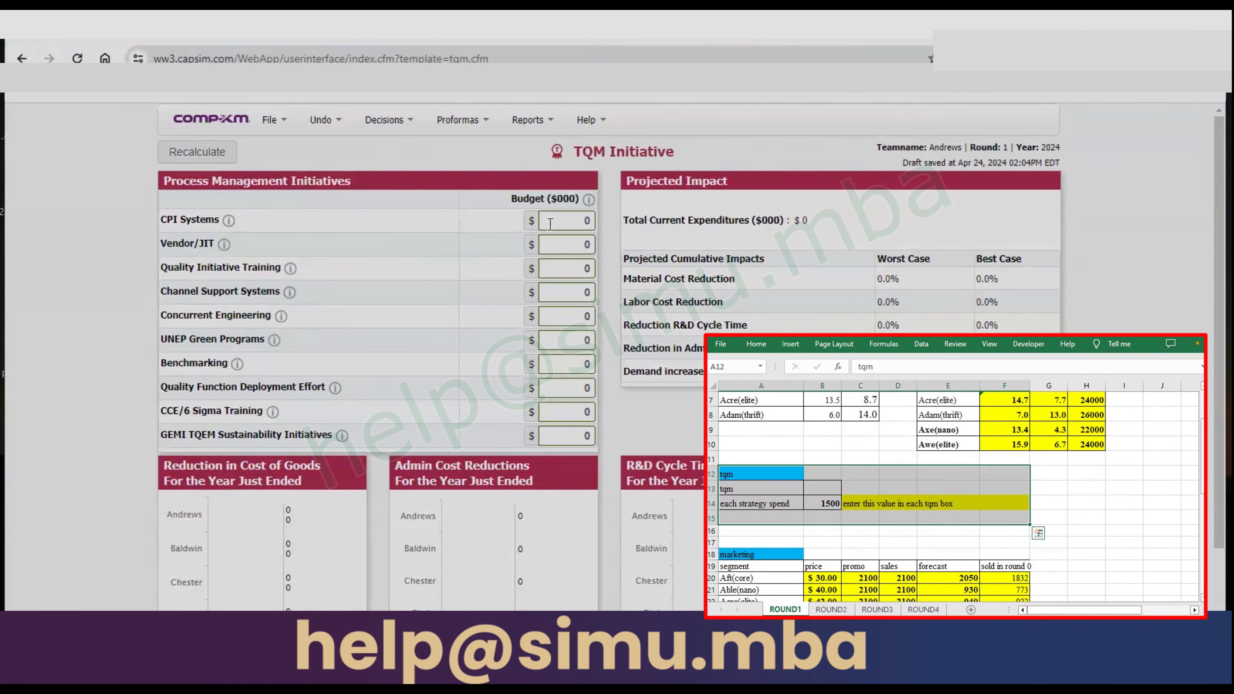
pyautogui.write('15000')
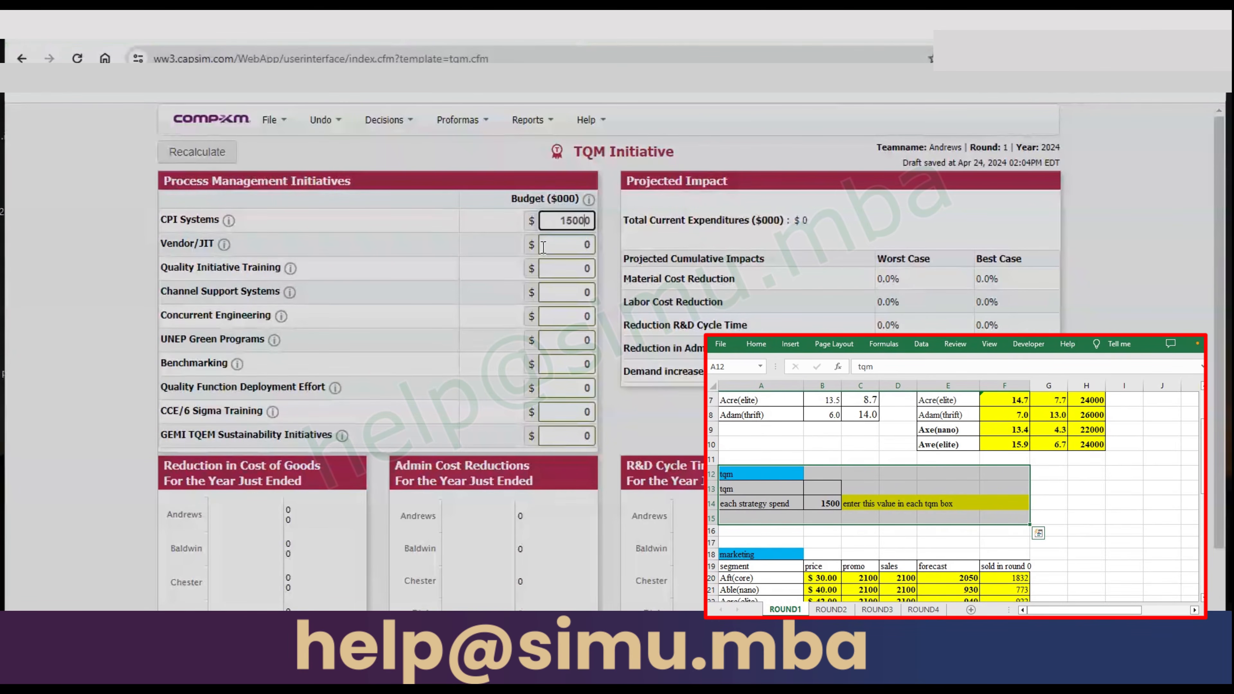
pyautogui.press('BackSpace')
pyautogui.click(587, 243)
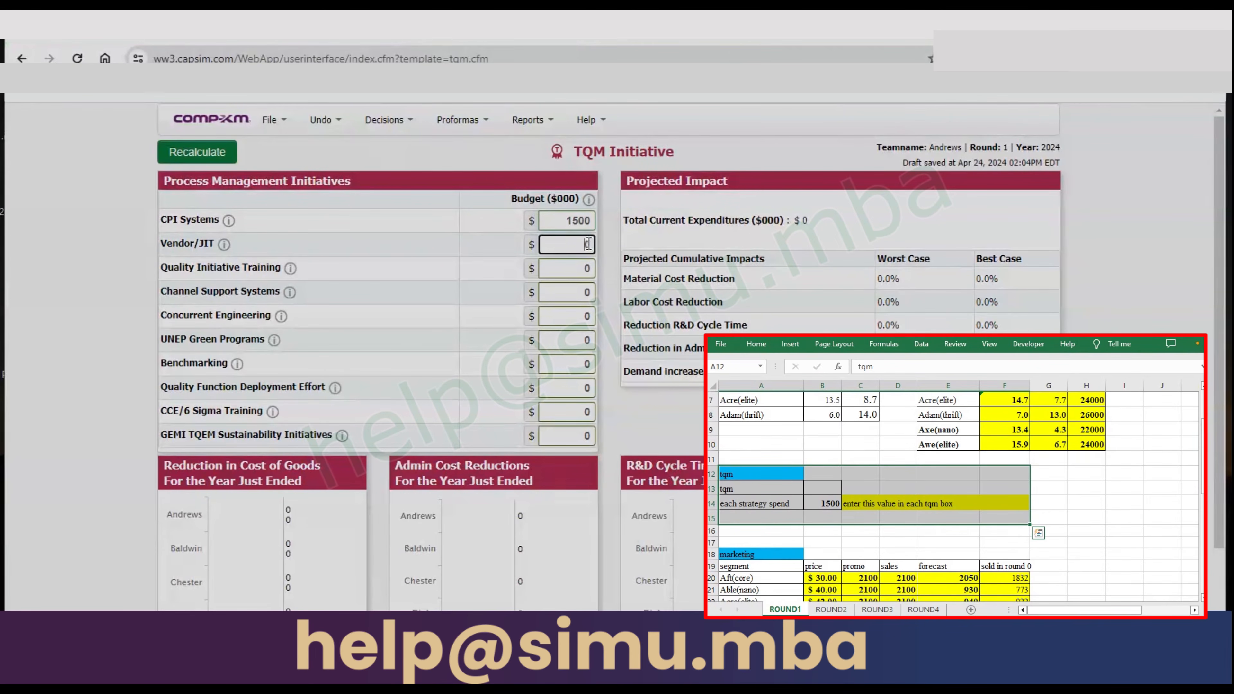
pyautogui.write('1500')
# - Set the Quality Initiative Training, Channel Support Systems and Concurrent Engineering budgets to 1500 each
pyautogui.click(563, 269)
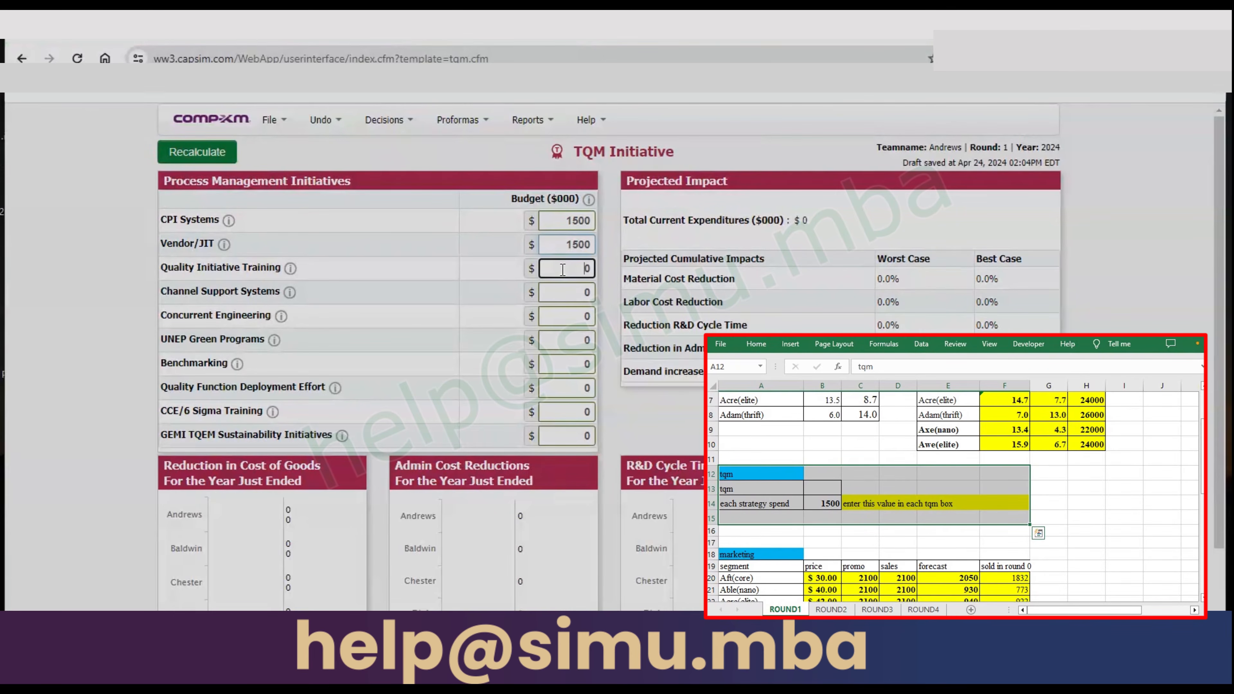
pyautogui.write('1500')
pyautogui.click(558, 290)
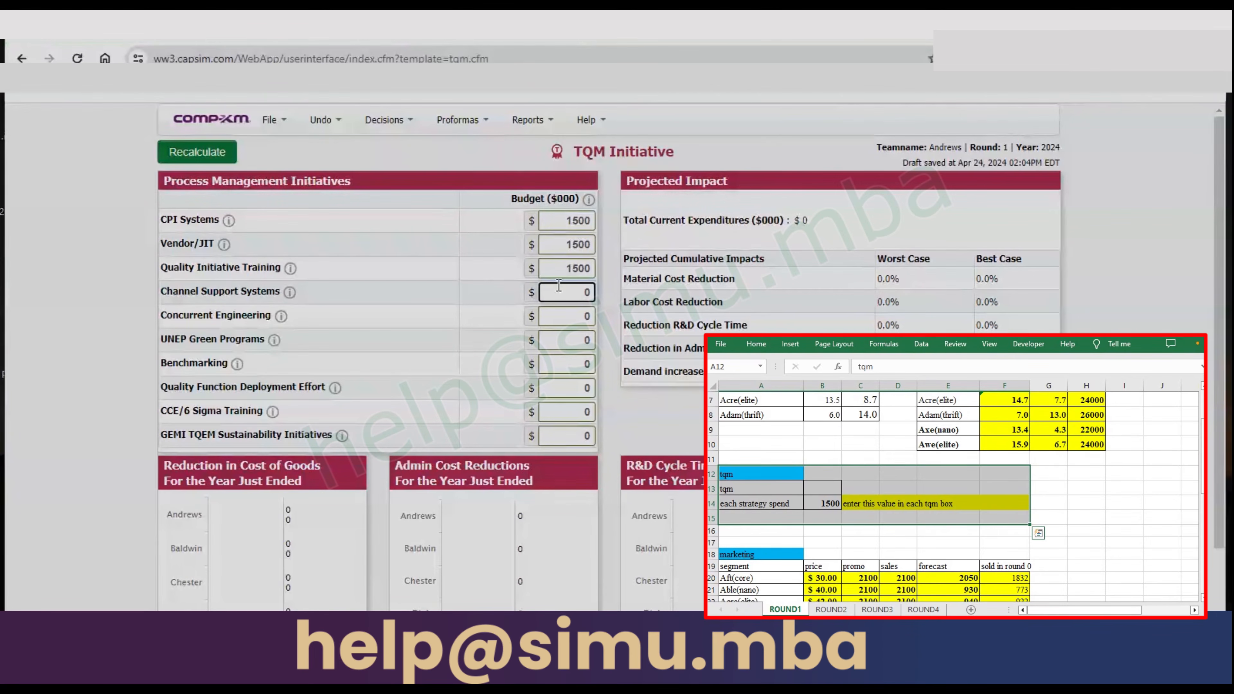
pyautogui.write('1500')
pyautogui.click(567, 328)
pyautogui.click(569, 319)
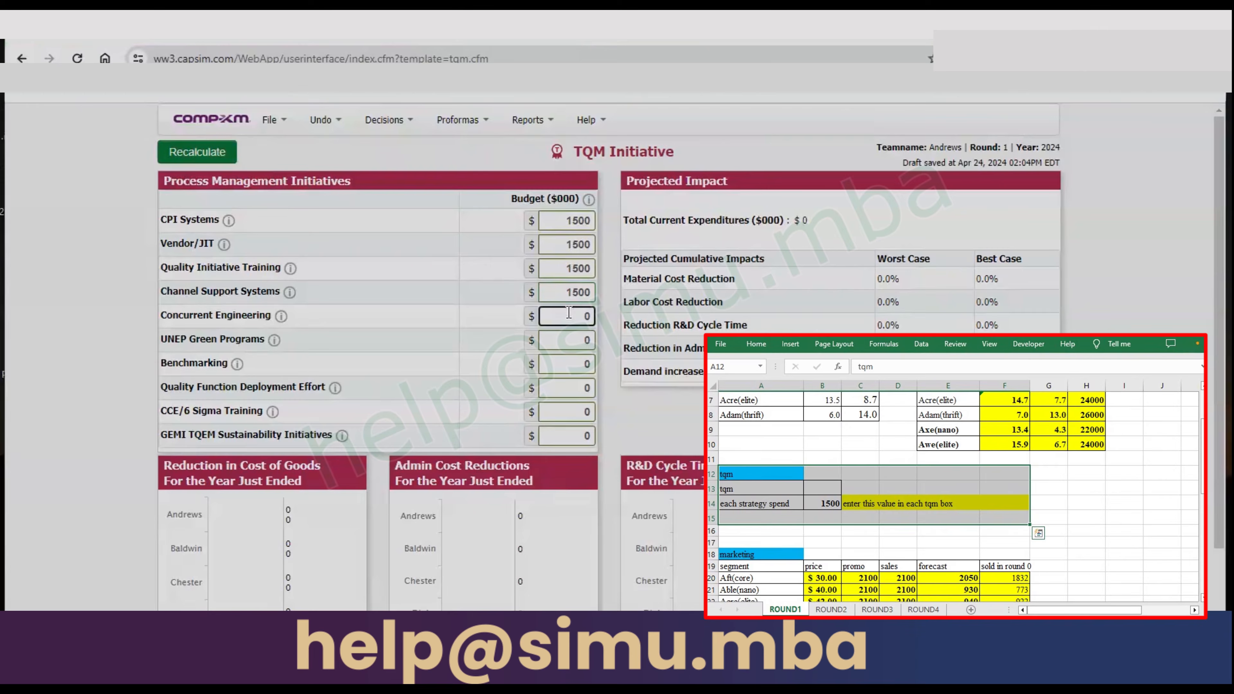
pyautogui.write('1500')
# - Set the UNEP Green Programs and Benchmarking budgets to 1500 each
pyautogui.click(561, 340)
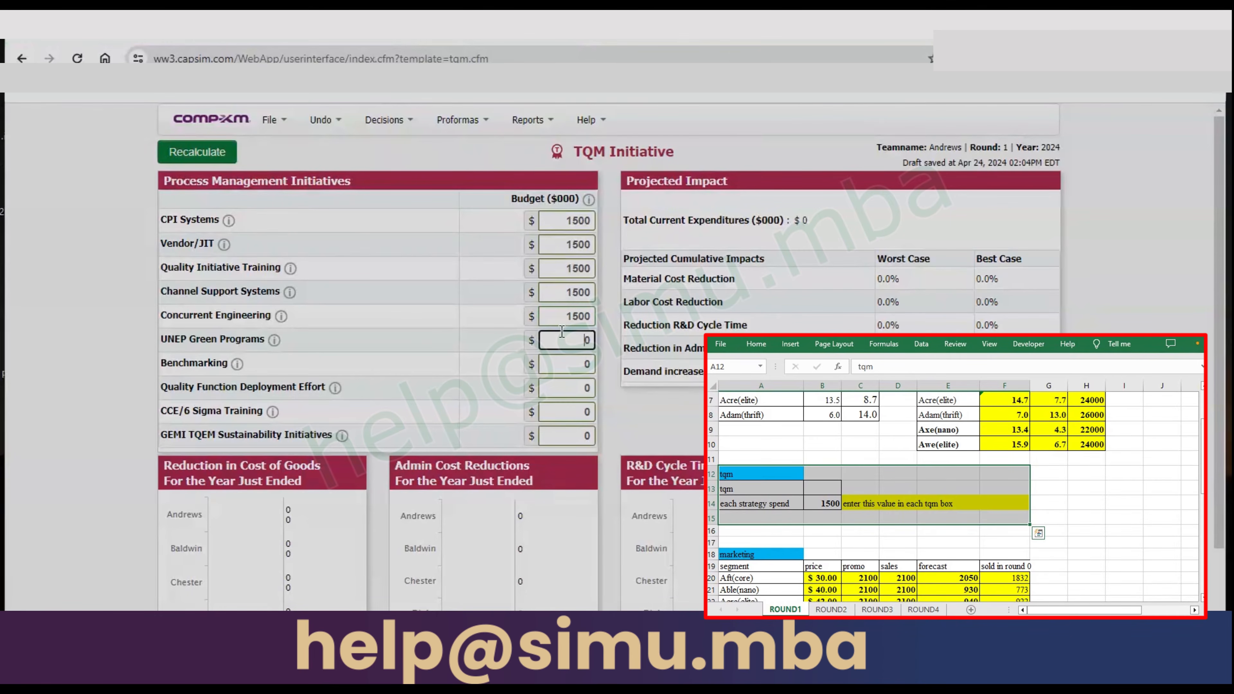
pyautogui.write('5')
pyautogui.write('0')
pyautogui.click(572, 361)
pyautogui.write('15')
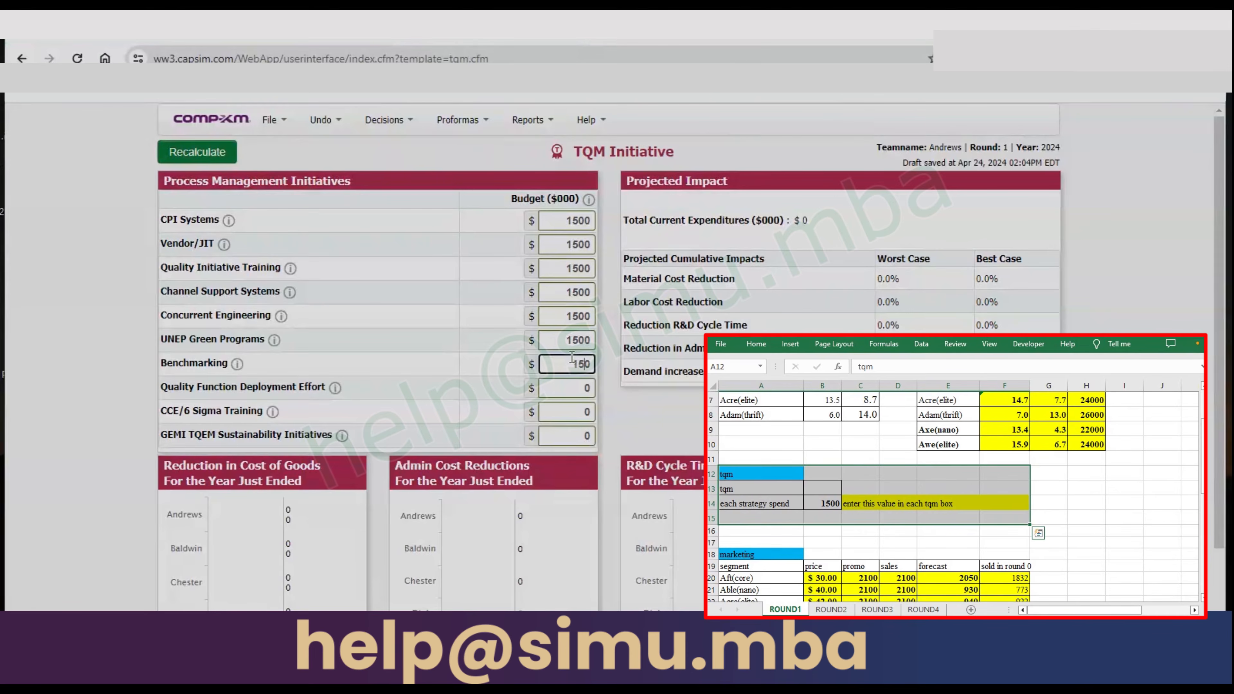
# - Set the Quality Function Deployment Effort, CCE/6 Sigma Training and GEMI TQEM budgets to 1500 each, and recalculate the TQM decisions
pyautogui.click(577, 382)
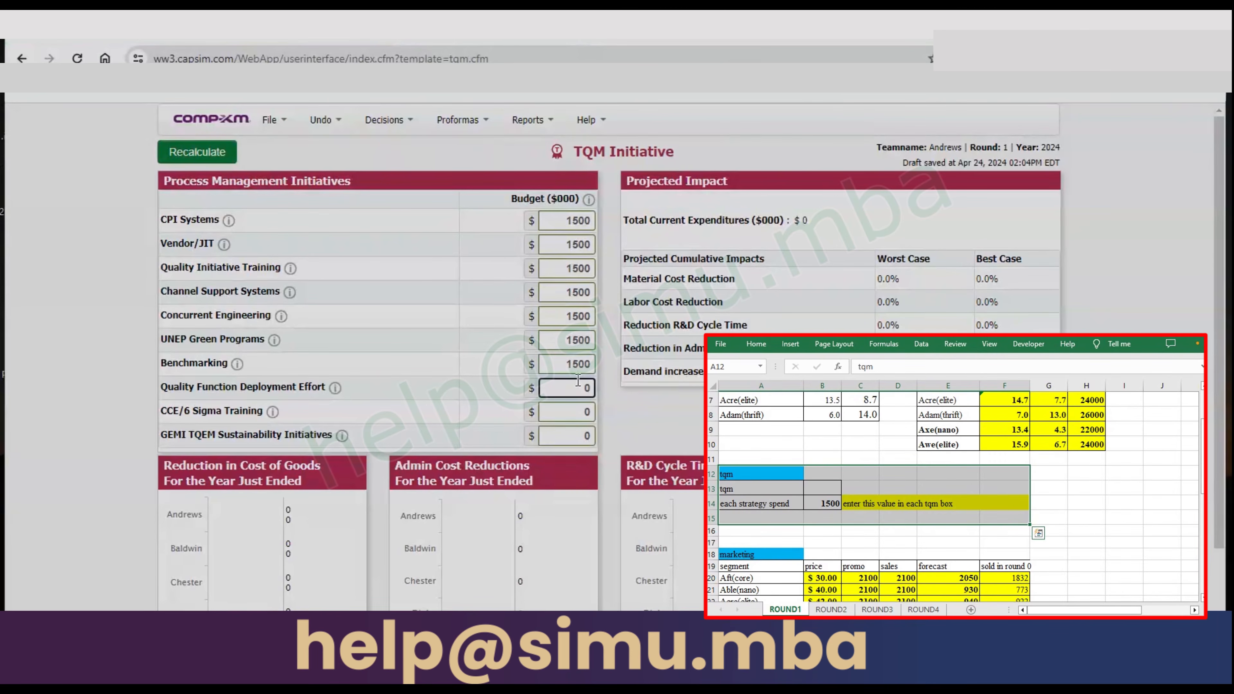
pyautogui.write('150')
pyautogui.click(576, 409)
pyautogui.write('150')
pyautogui.press('Tab')
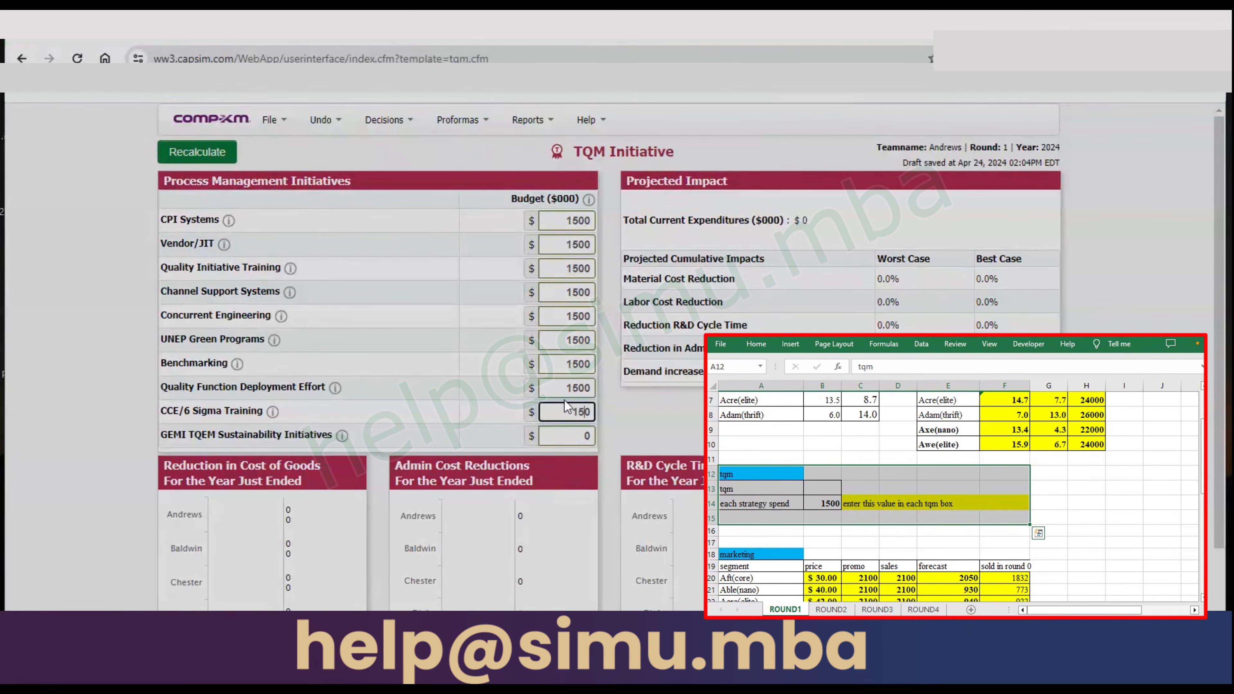
pyautogui.write('1500')
pyautogui.click(214, 159)
# - Return to the R&D decisions to check the products' revision dates and R&D costs
pyautogui.click(391, 121)
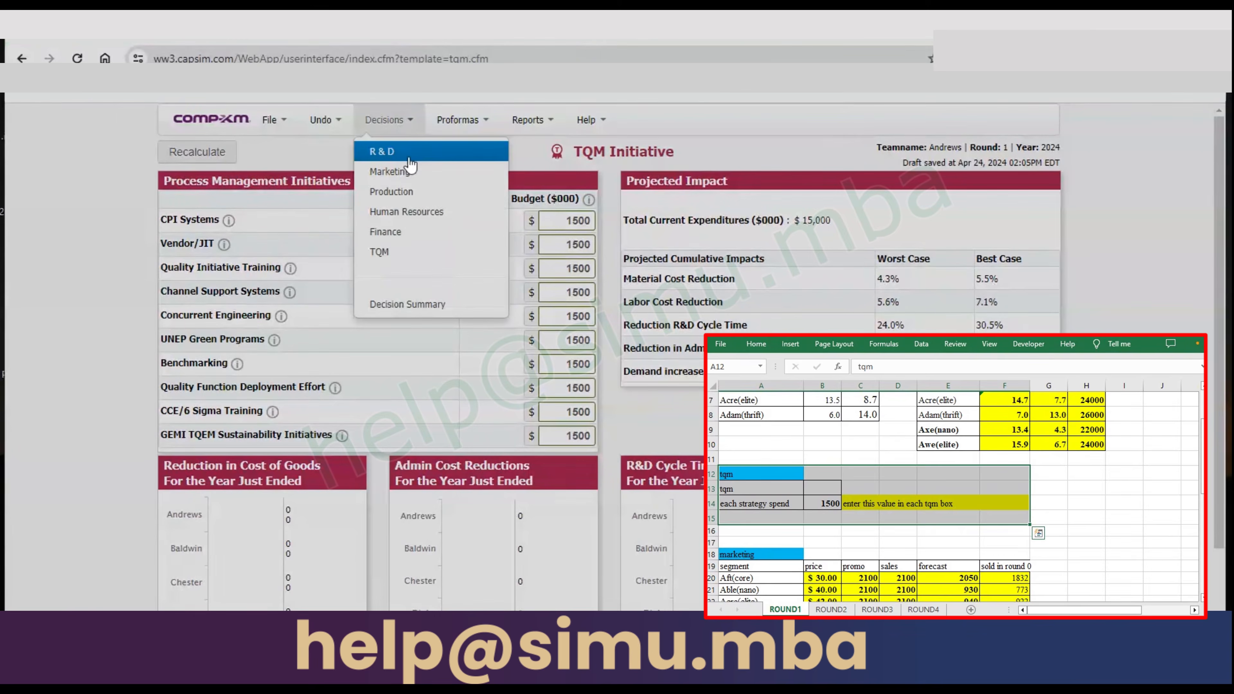
pyautogui.click(405, 146)
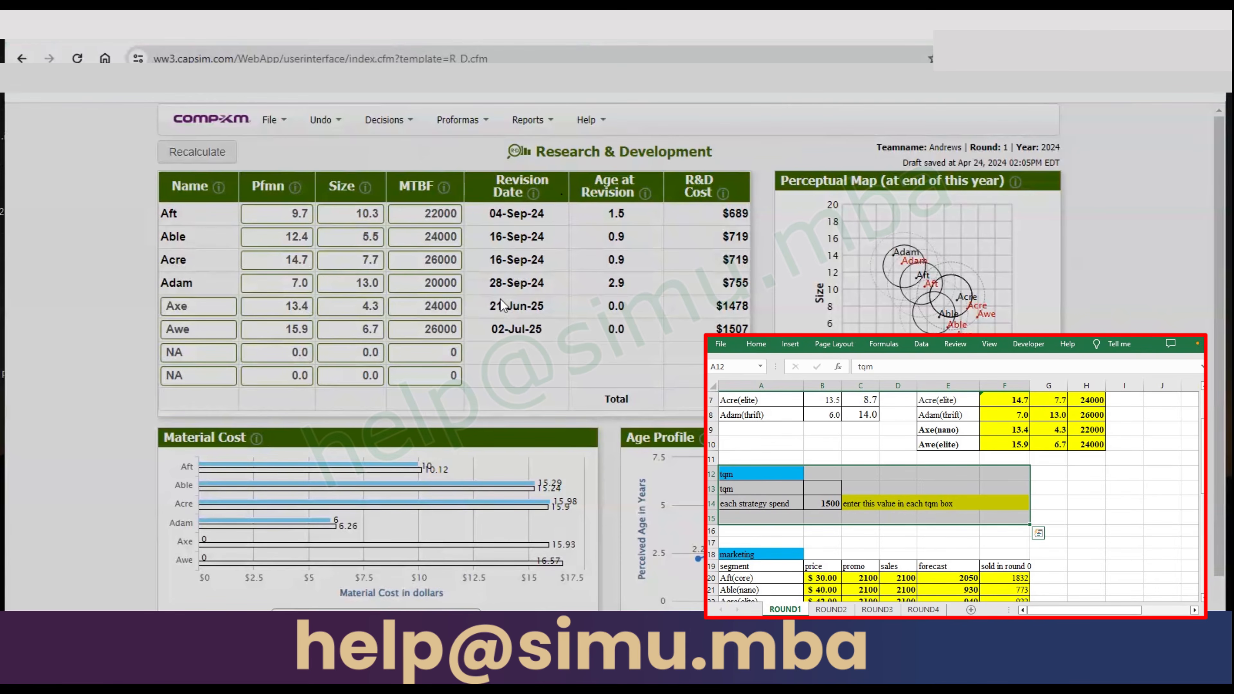
# - In the Marketing decisions, set Aft's price to 30.00, promo and sales budgets to 2100 each and forecast to 2050, and recalculate
pyautogui.click(384, 119)
pyautogui.click(414, 171)
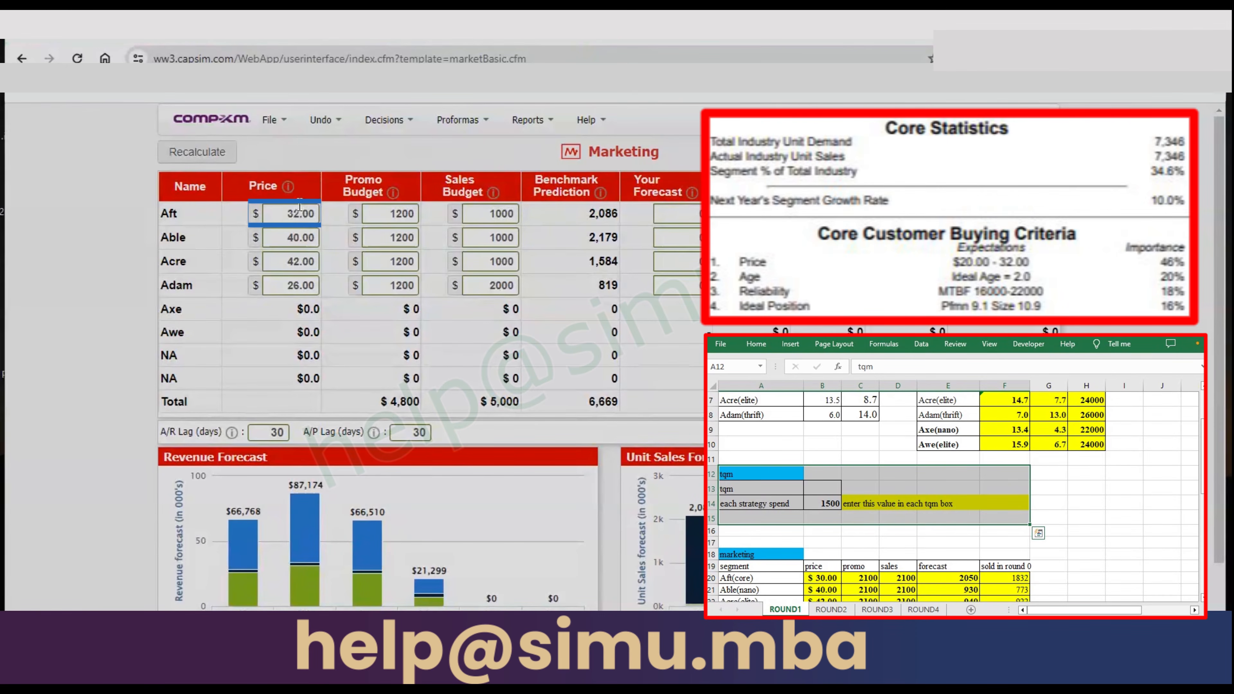
pyautogui.write('30')
pyautogui.click(387, 215)
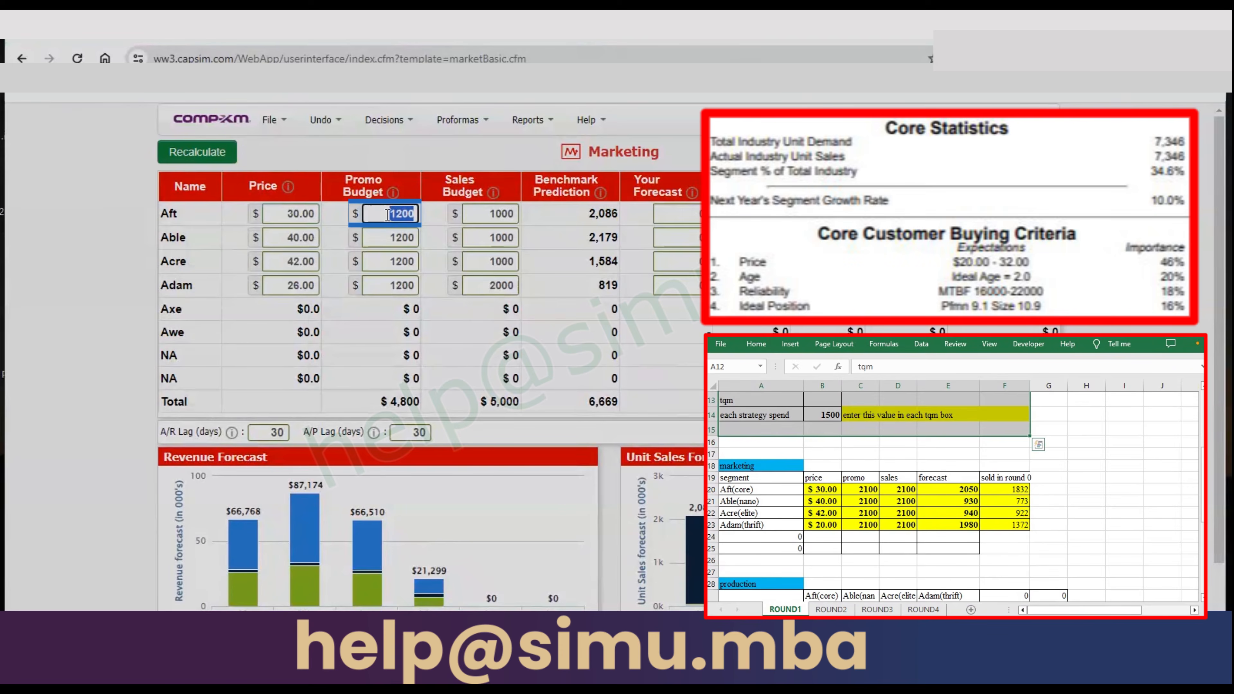
pyautogui.write('2100')
pyautogui.click(485, 216)
pyautogui.write('100')
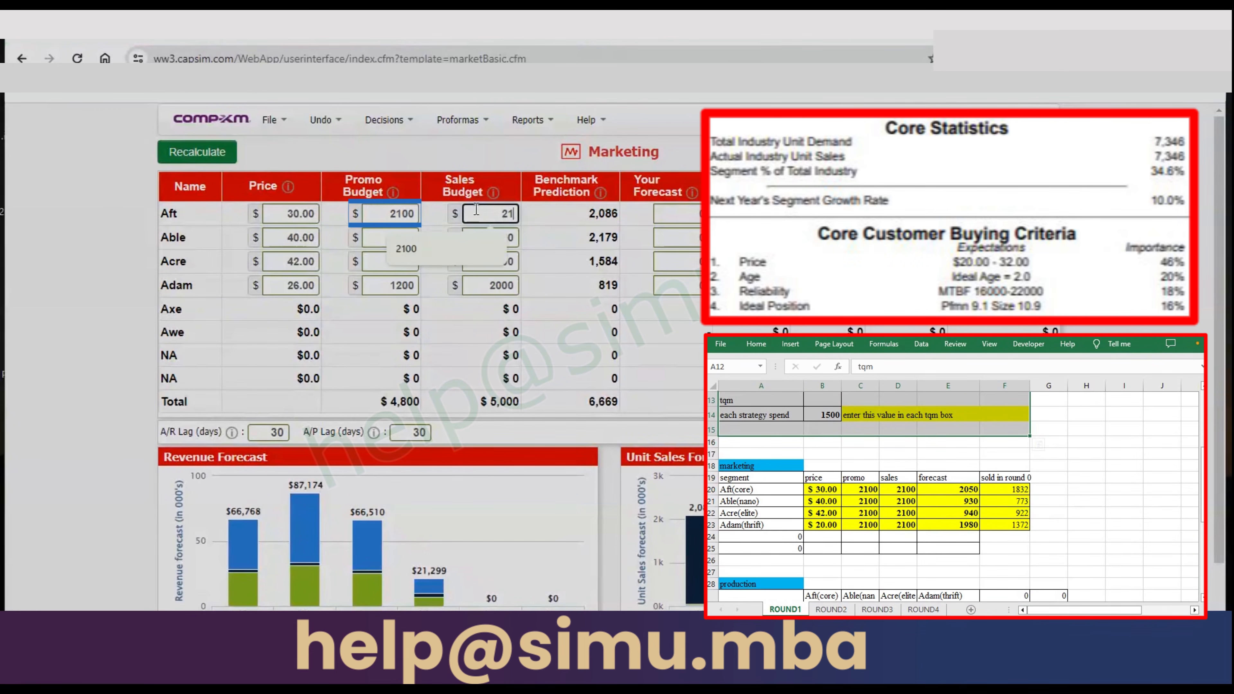
pyautogui.click(678, 222)
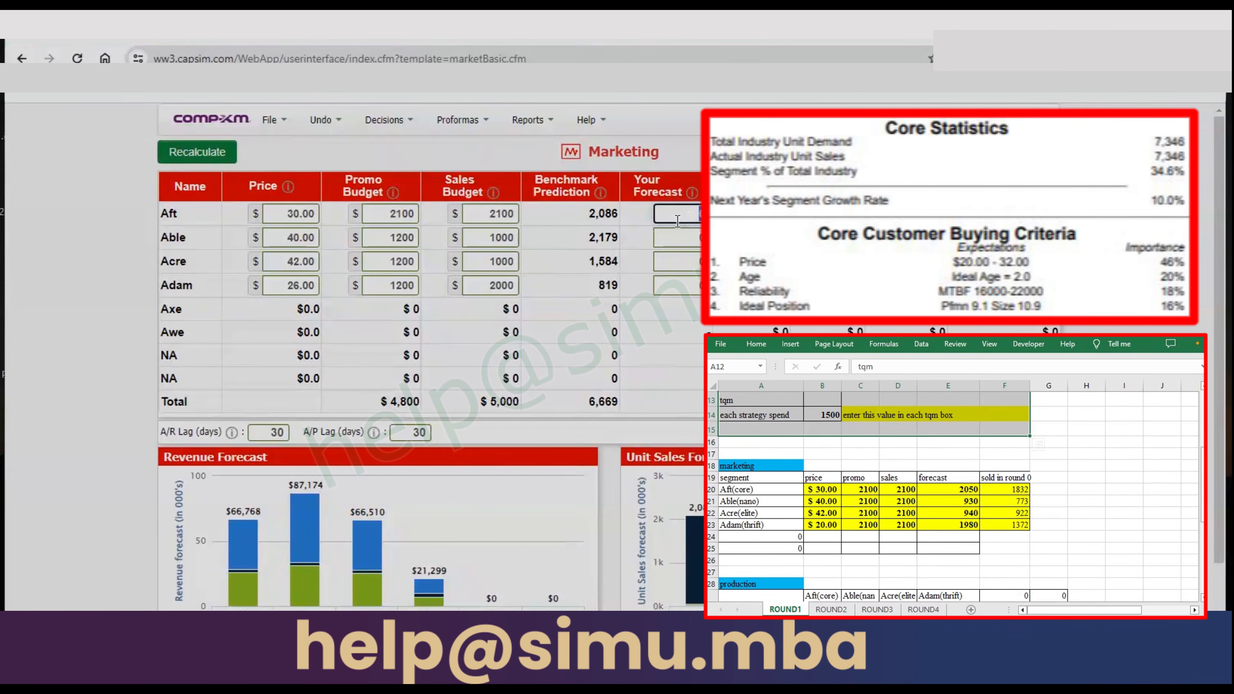
pyautogui.write('2')
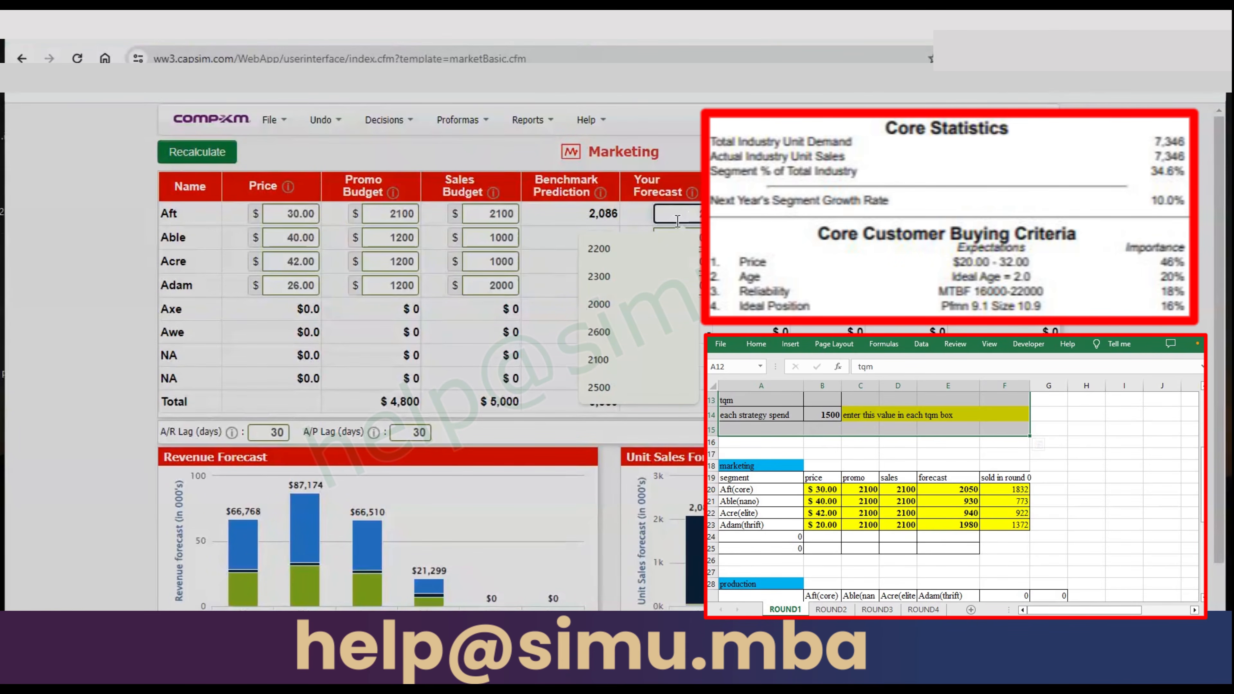
pyautogui.write('050')
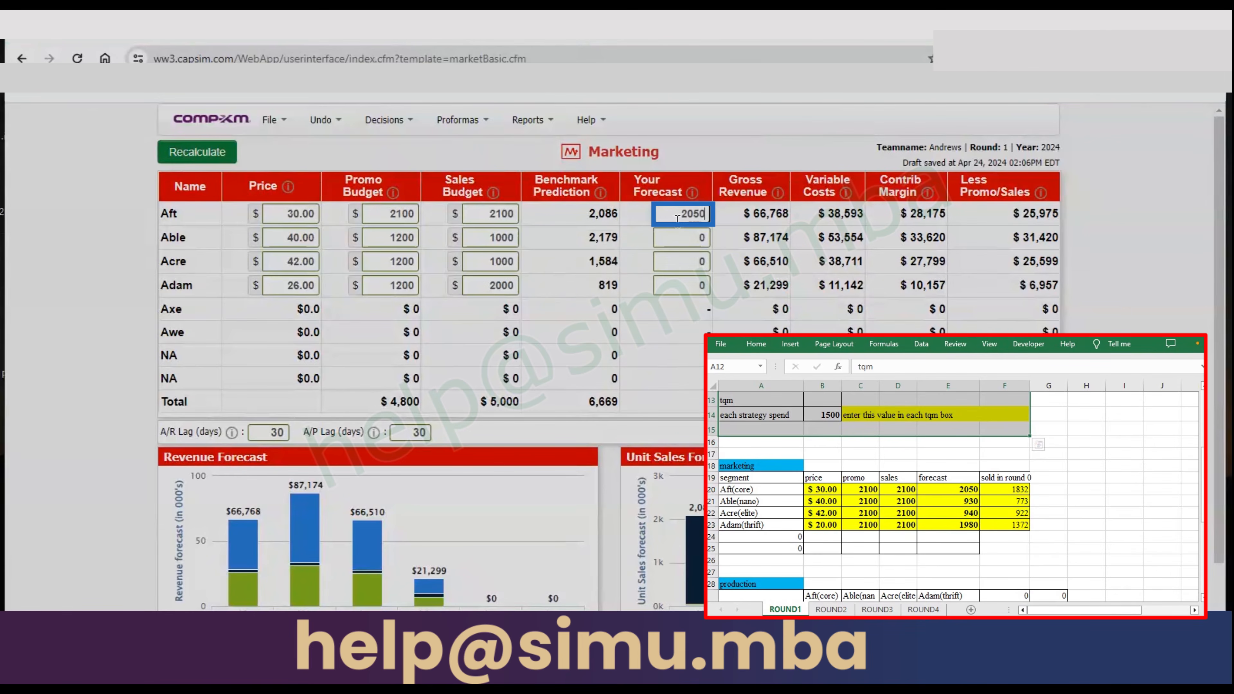
pyautogui.click(201, 157)
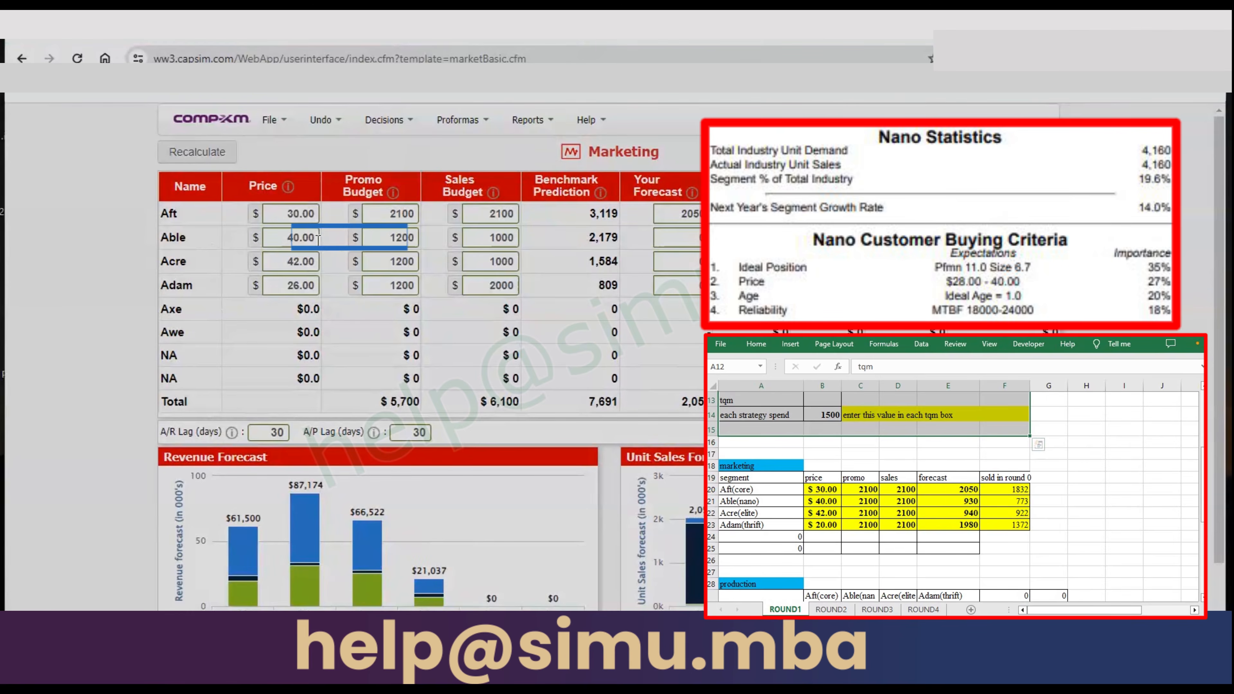
# - Set Able's promo budget and sales budget to 2100 each in the Marketing decisions
pyautogui.click(379, 240)
pyautogui.hotkey('ctrl', 'a')
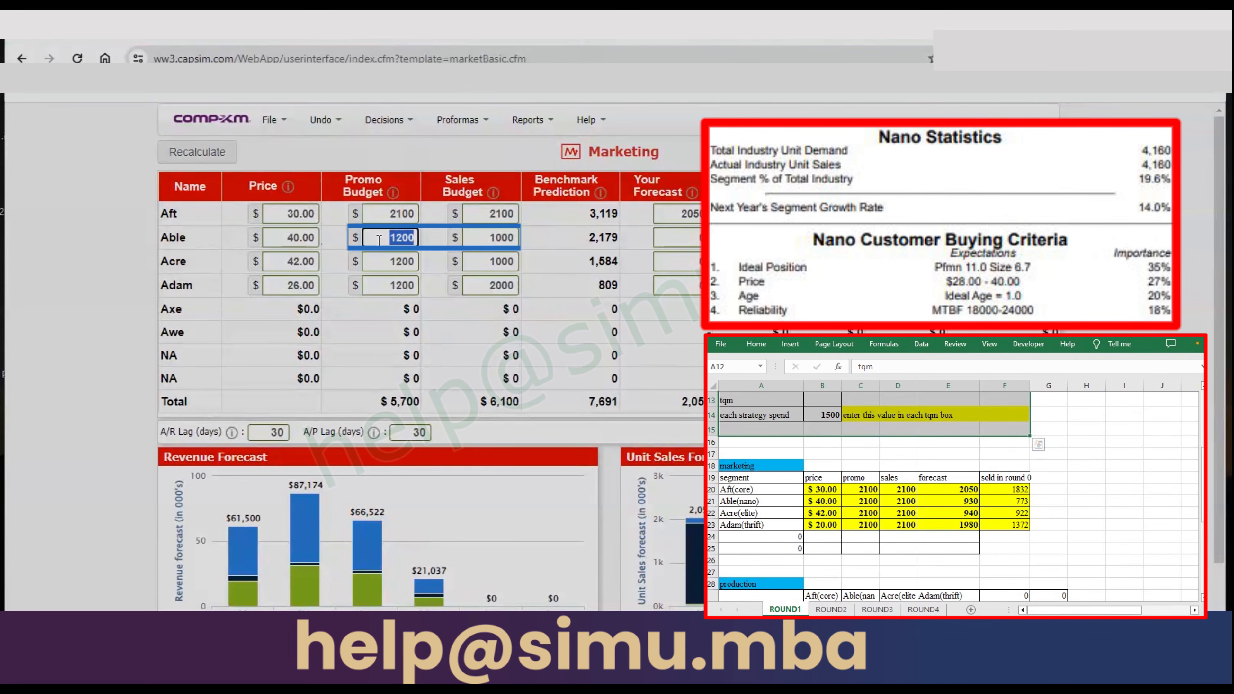
pyautogui.write('21')
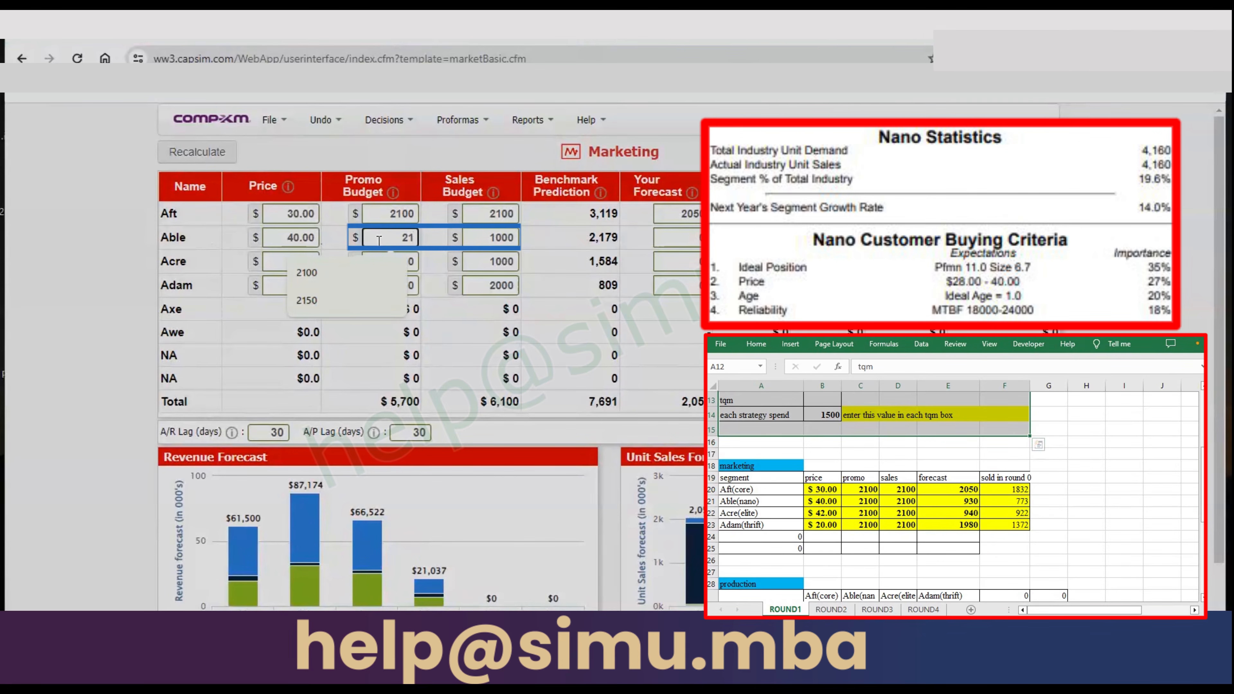
pyautogui.write('00')
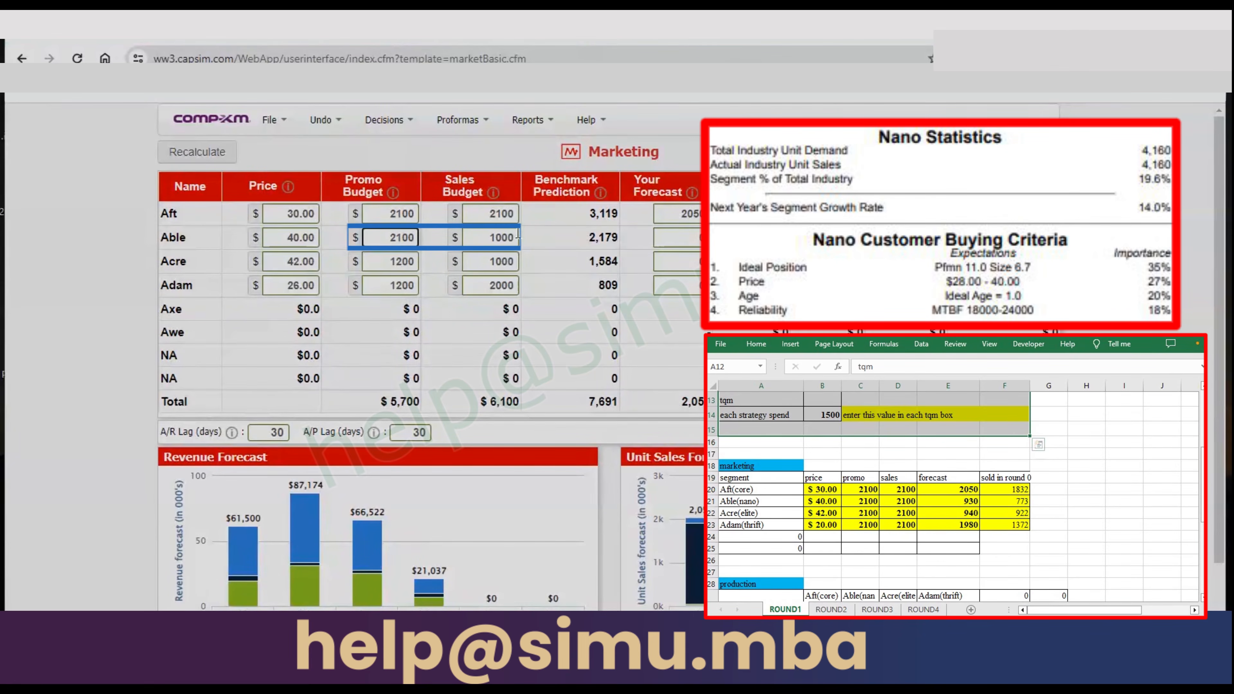
pyautogui.click(514, 237)
pyautogui.hotkey('ctrl', 'a')
pyautogui.write('2100')
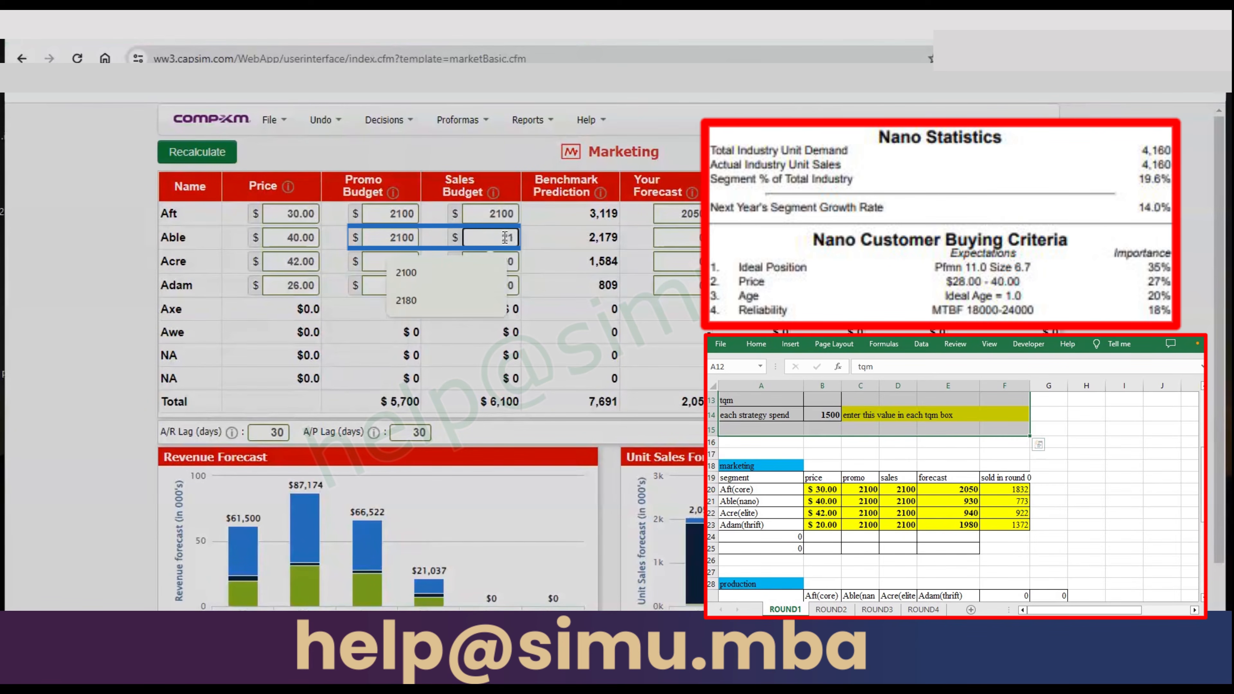
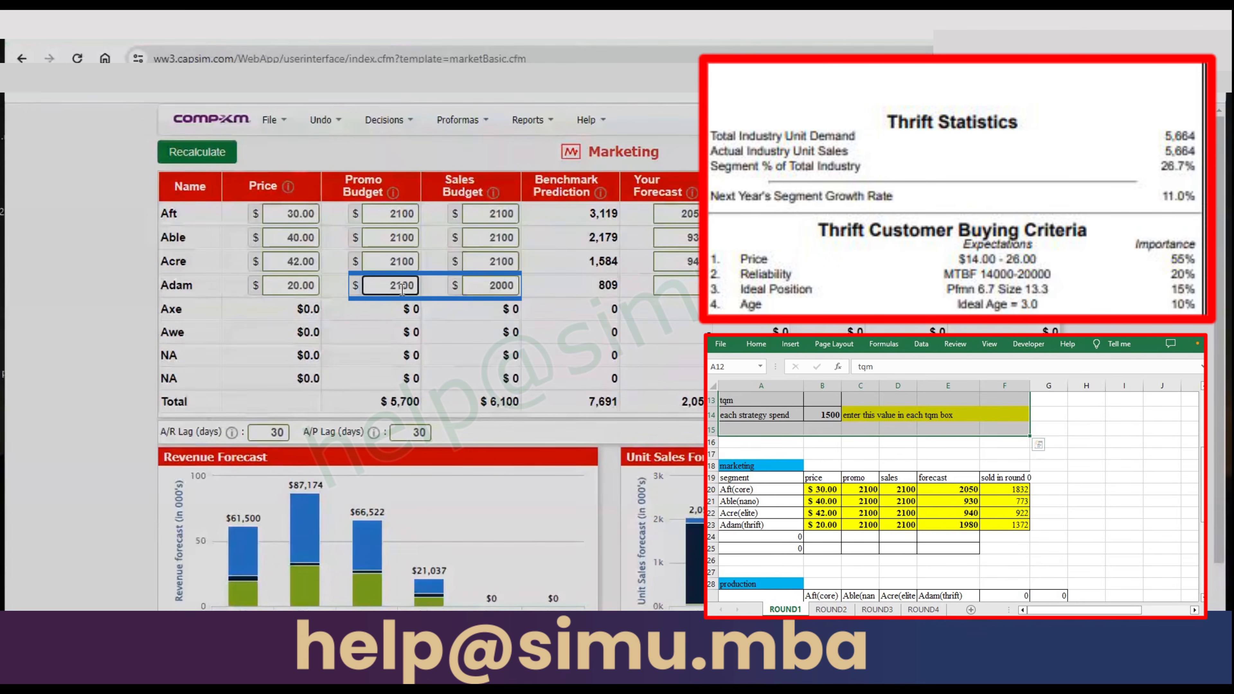
# - Set Adam's sales budget to 2100 and forecast to 1980 in the Marketing decisions, and recalculate
pyautogui.write('2100')
pyautogui.click(663, 284)
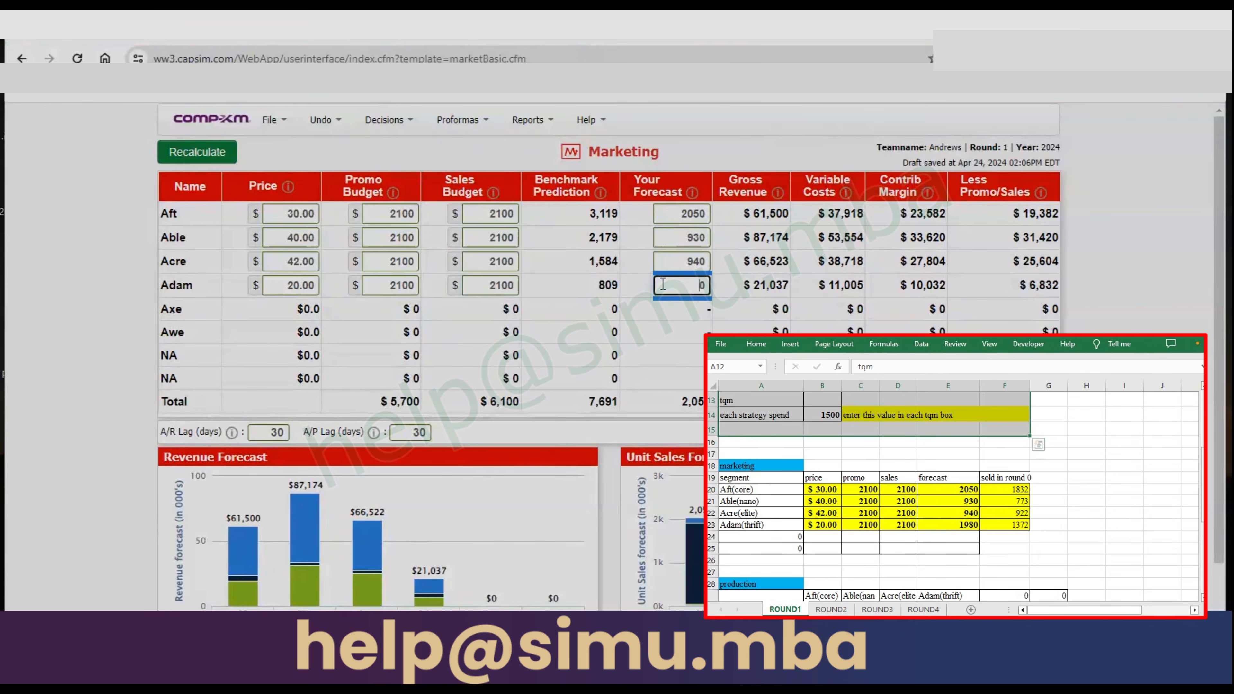
pyautogui.write('198')
pyautogui.click(210, 155)
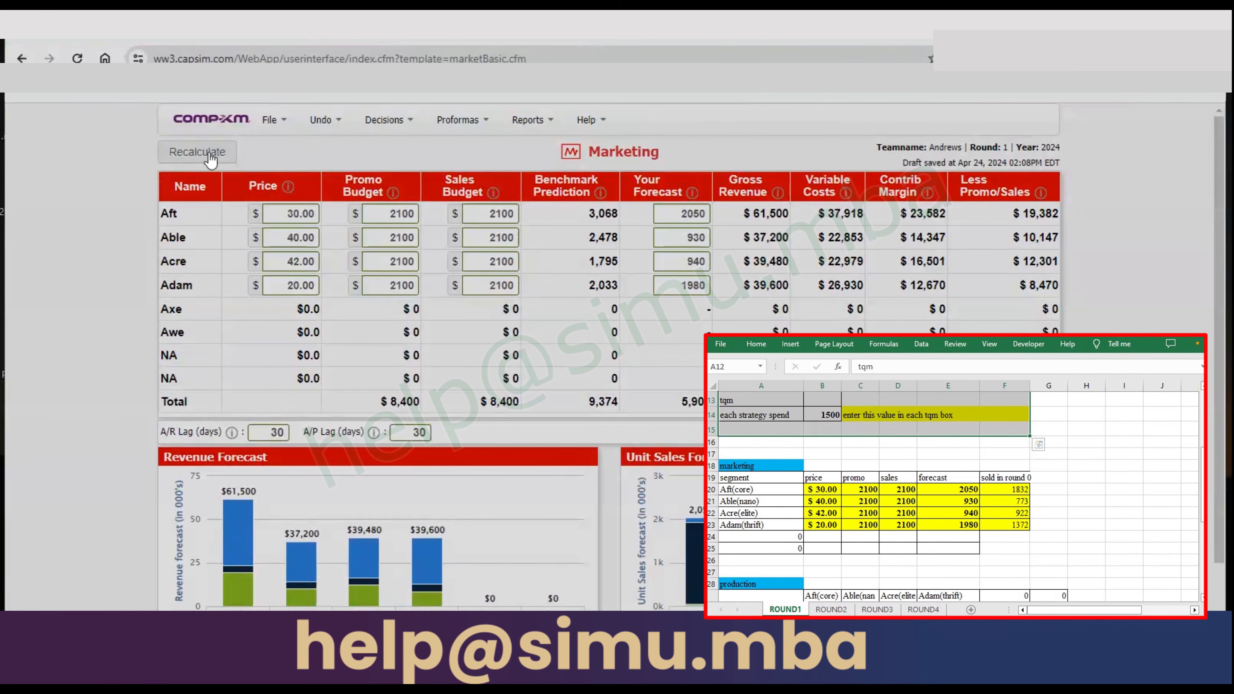
# - In the Production decisions, schedule 2100 units for Aft, 900 for Able, 910 for Acre and 1312 for Adam, and recalculate
pyautogui.click(387, 119)
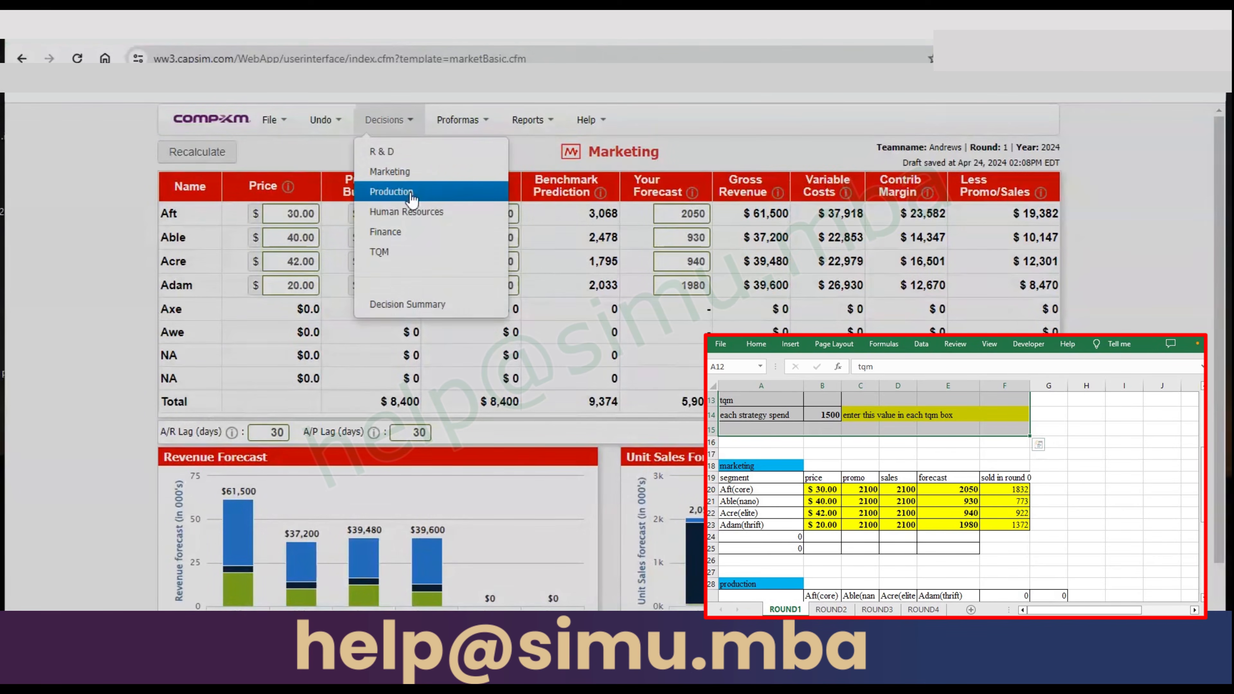
pyautogui.click(410, 192)
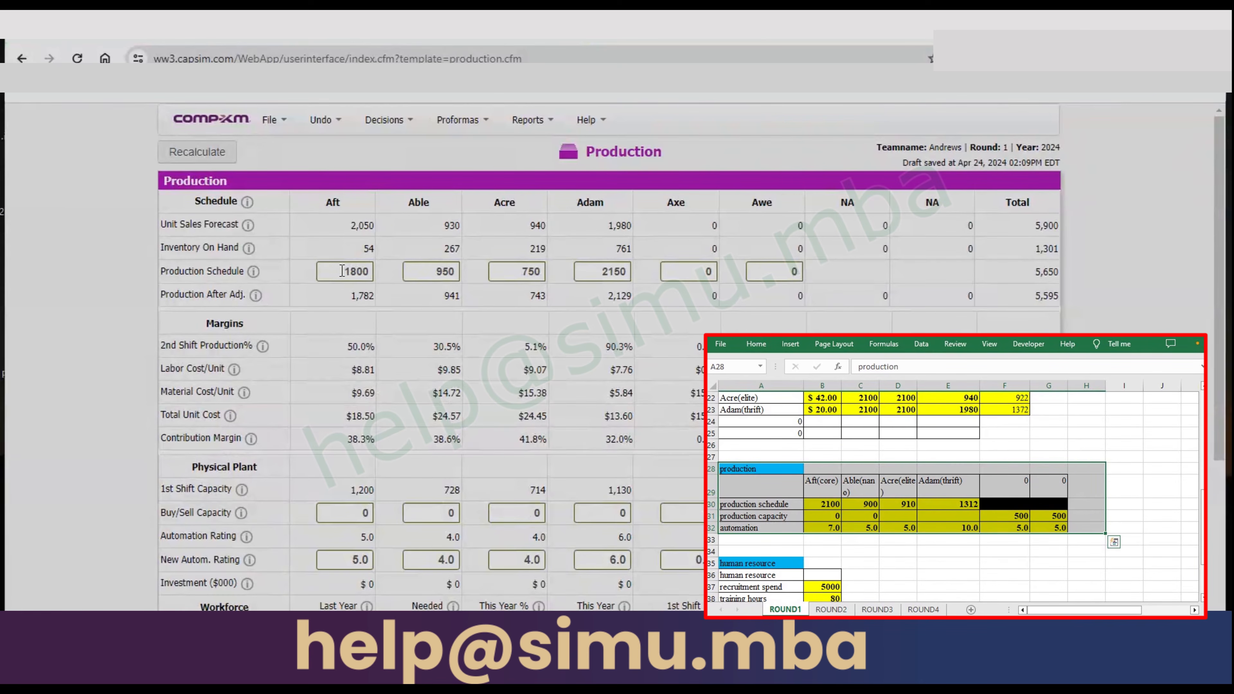
pyautogui.doubleClick(347, 272)
pyautogui.write('2100')
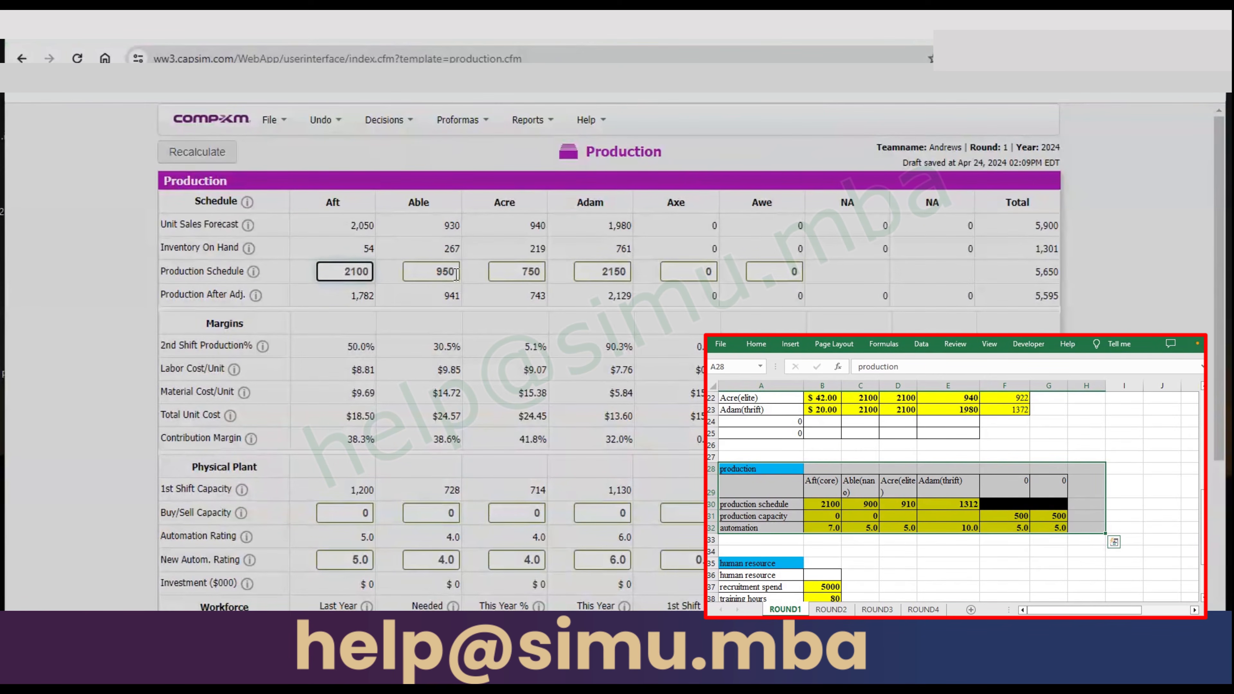
pyautogui.doubleClick(447, 270)
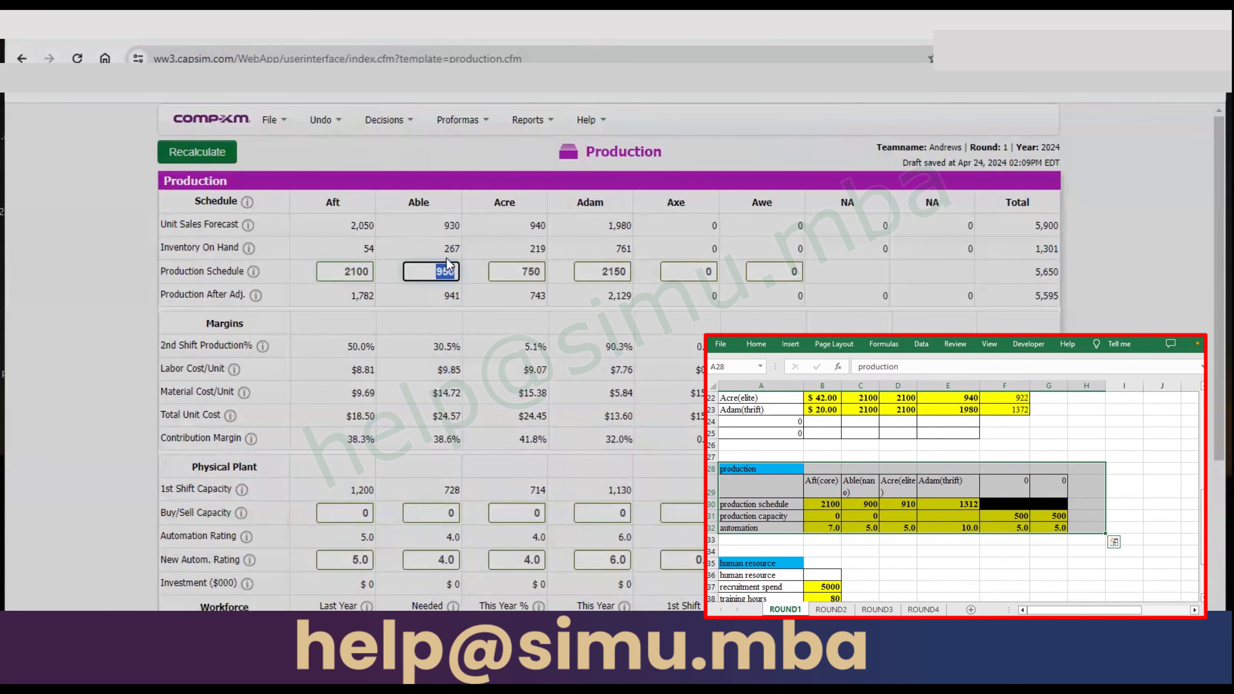
pyautogui.write('900')
pyautogui.doubleClick(517, 275)
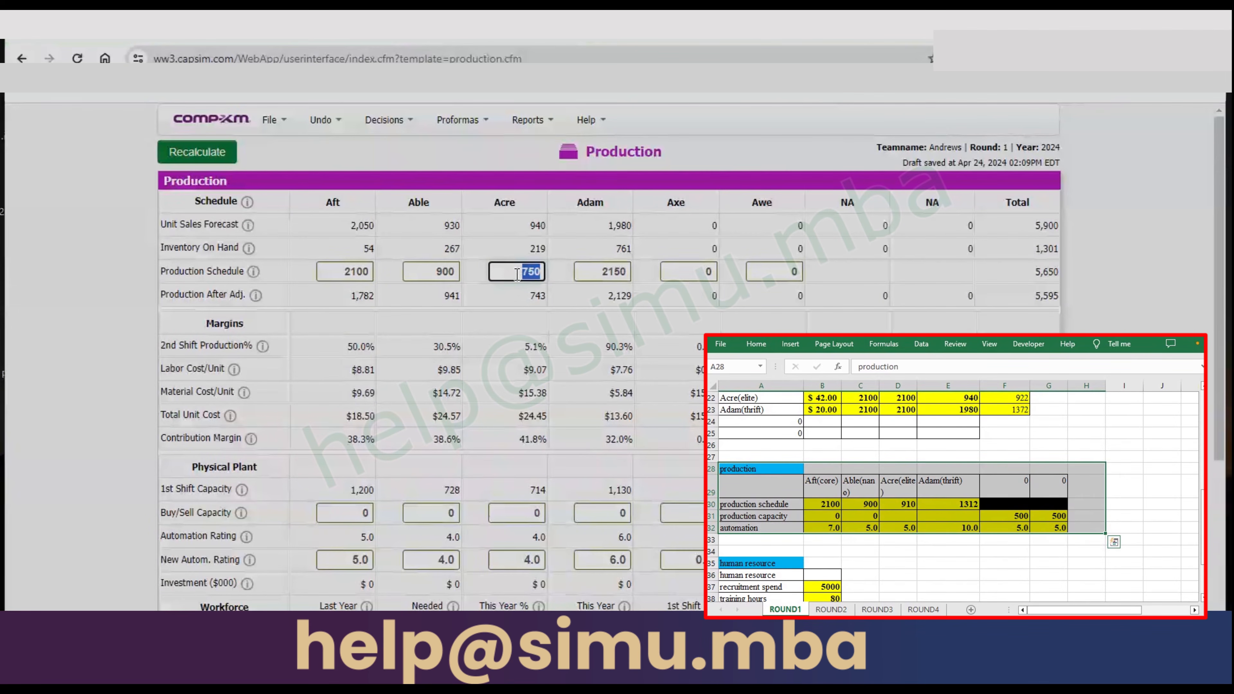
pyautogui.write('910')
pyautogui.doubleClick(595, 273)
pyautogui.write('1312')
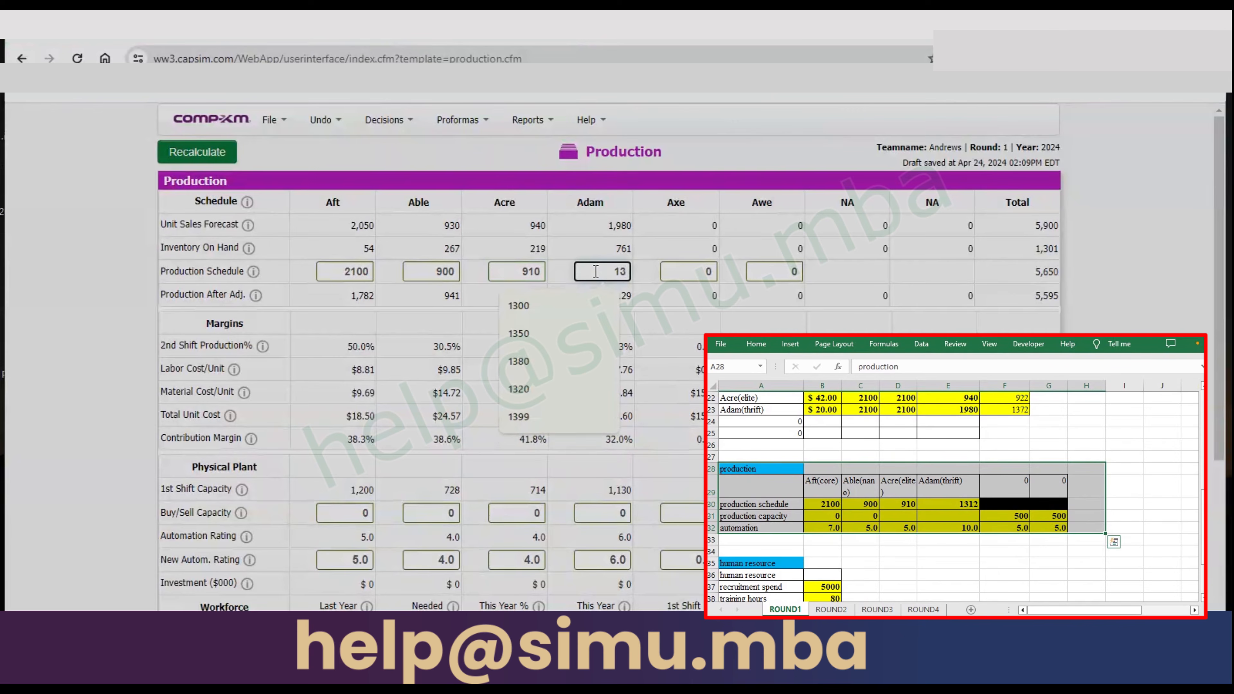
pyautogui.click(661, 303)
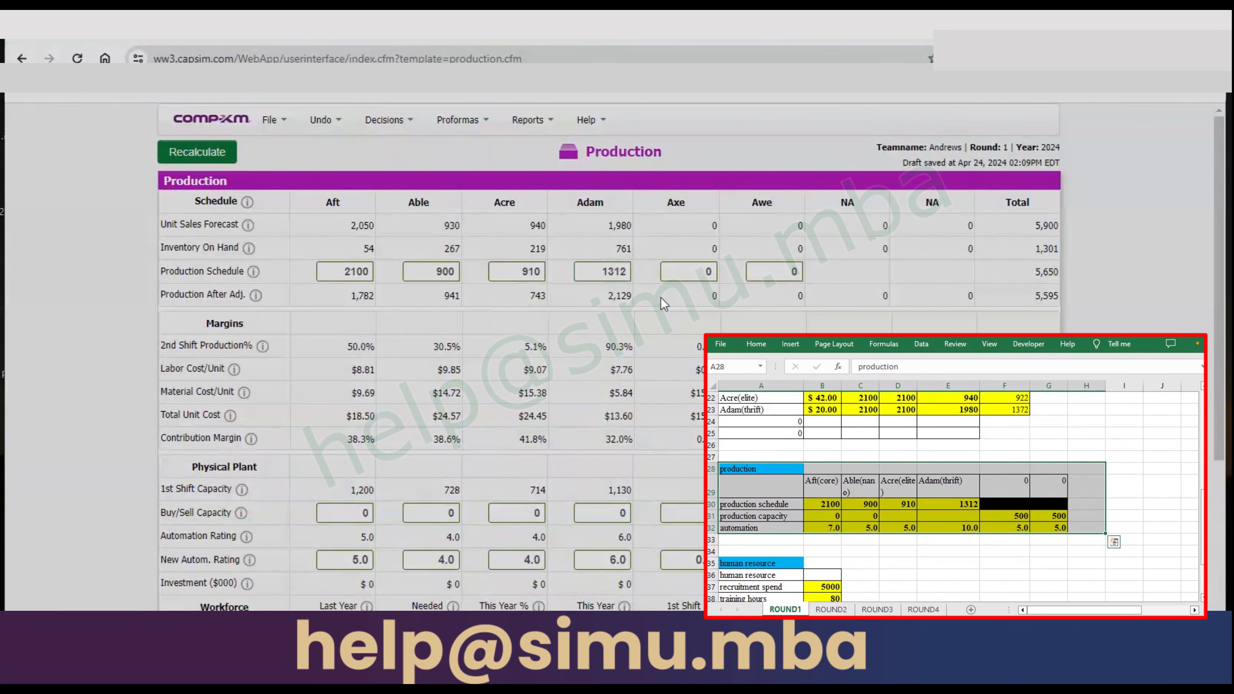
pyautogui.click(224, 155)
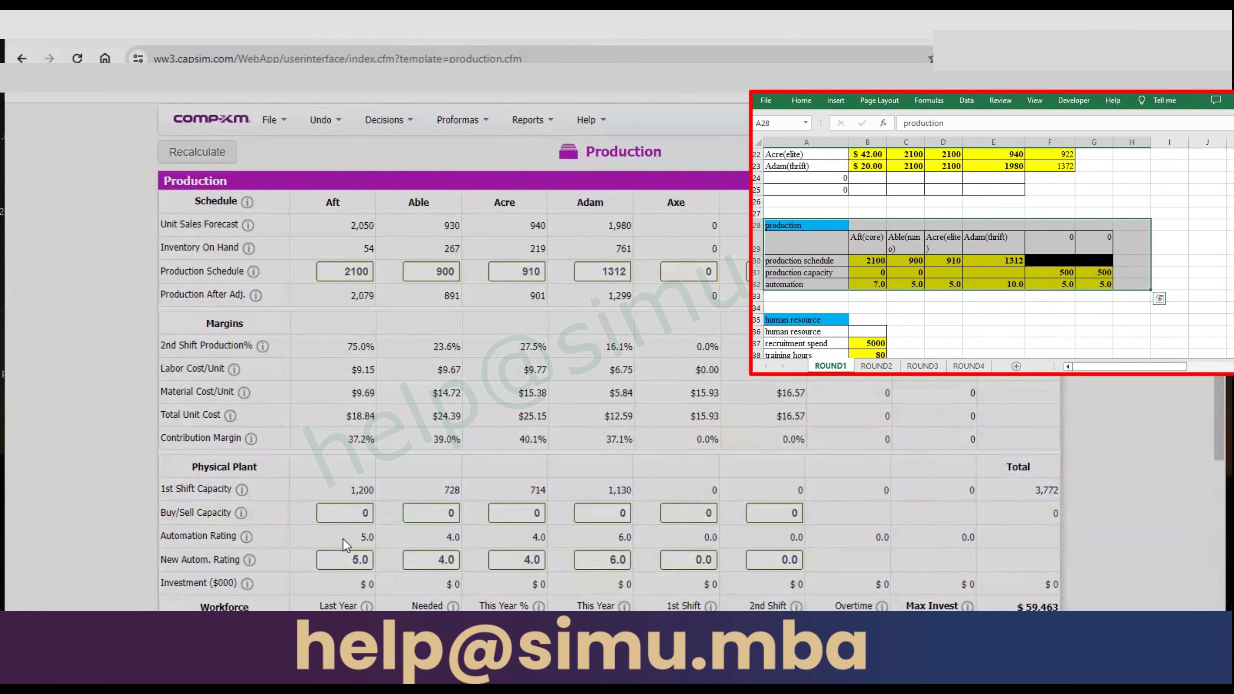
# - Buy 500 units of capacity each for Axe and Awe with a new automation rating of 5.0, and recalculate
pyautogui.click(688, 513)
pyautogui.write('500')
pyautogui.click(762, 520)
pyautogui.write('50')
pyautogui.click(691, 559)
pyautogui.write('5')
pyautogui.click(786, 561)
pyautogui.write('5')
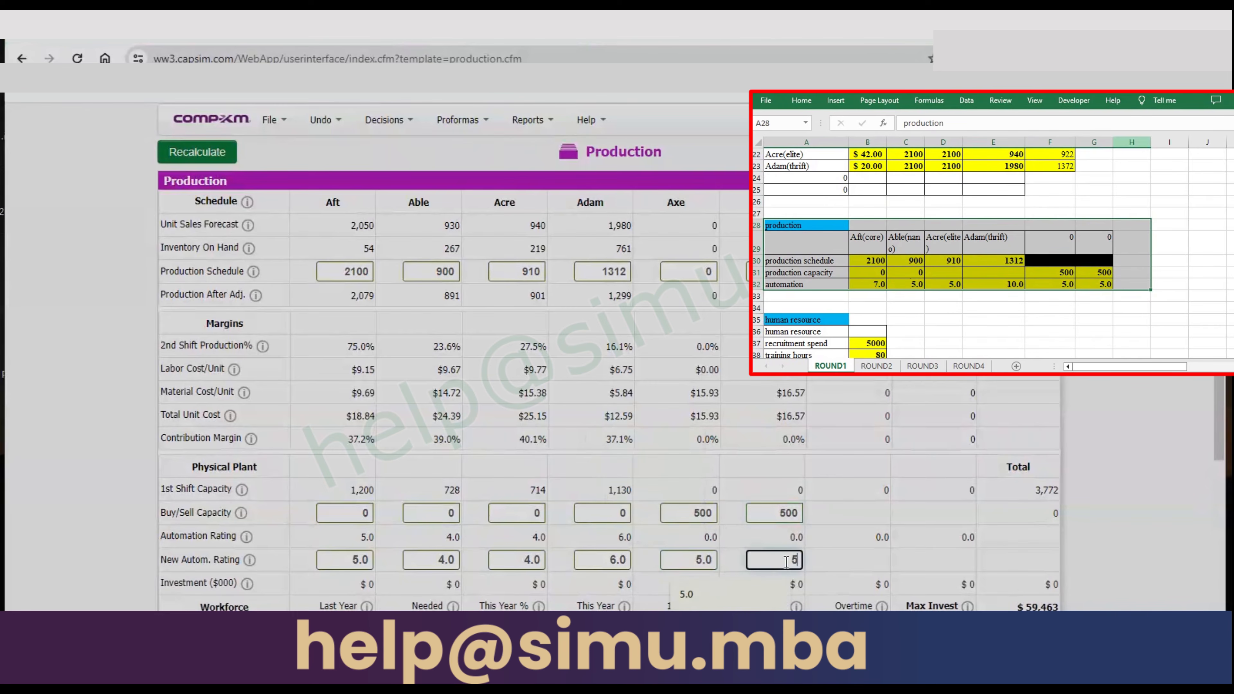
pyautogui.click(172, 142)
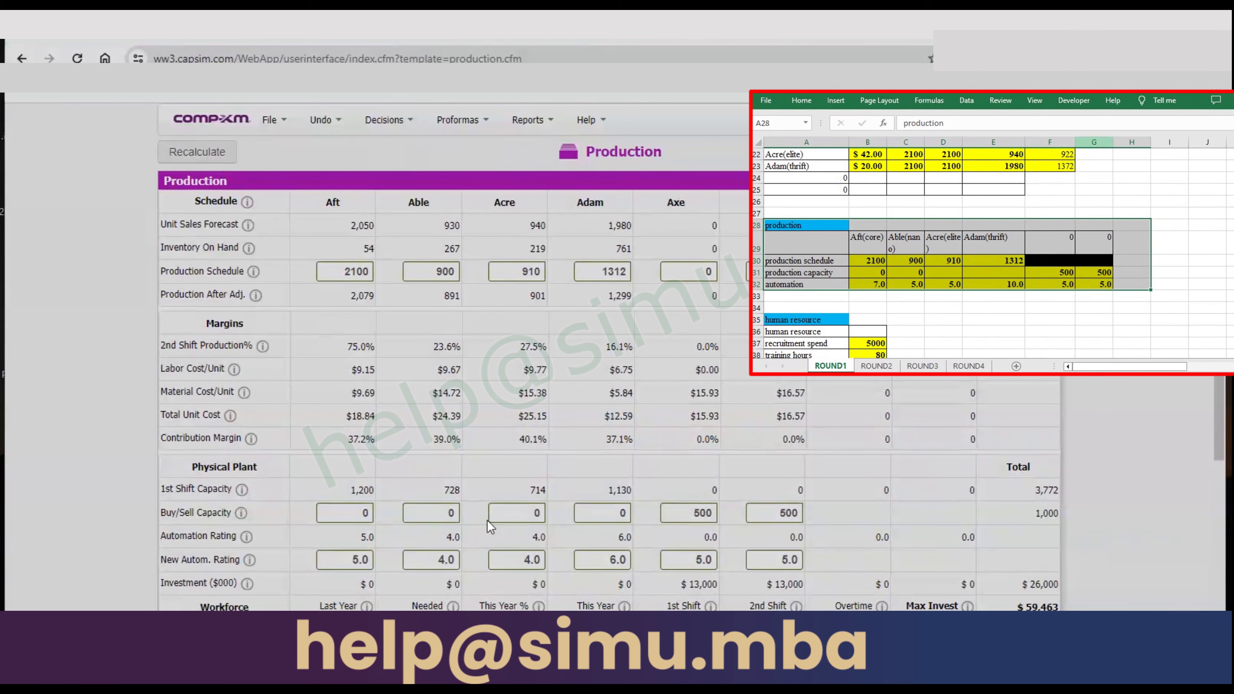
# - Set the new automation rating to 10.0 for Adam and 7.0 for Aft, and recalculate the Production decisions
pyautogui.doubleClick(609, 556)
pyautogui.write('10')
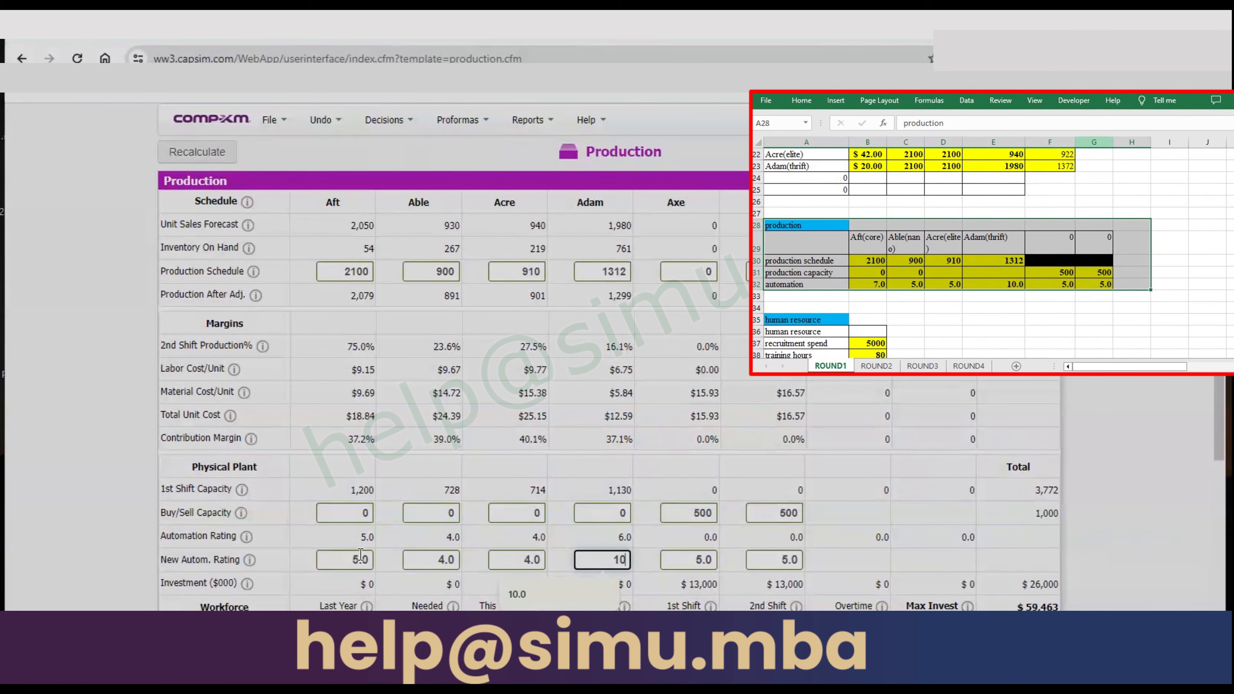
pyautogui.click(361, 555)
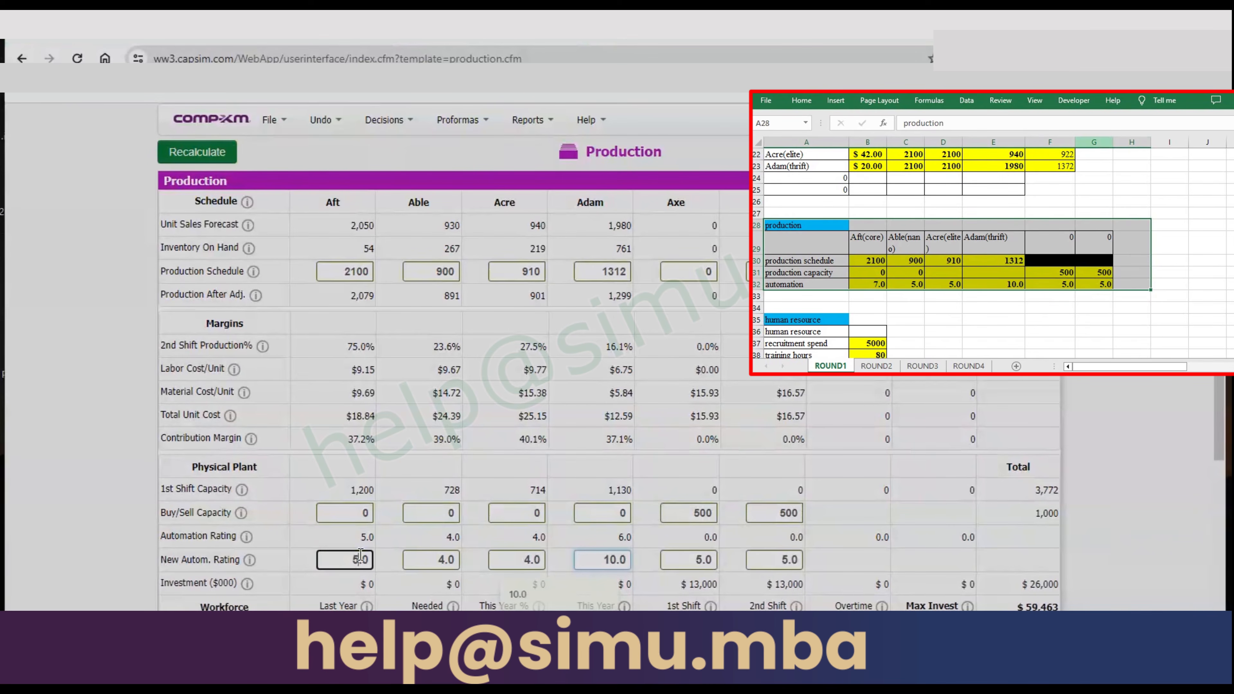
pyautogui.doubleClick(360, 555)
pyautogui.write('7')
pyautogui.click(225, 153)
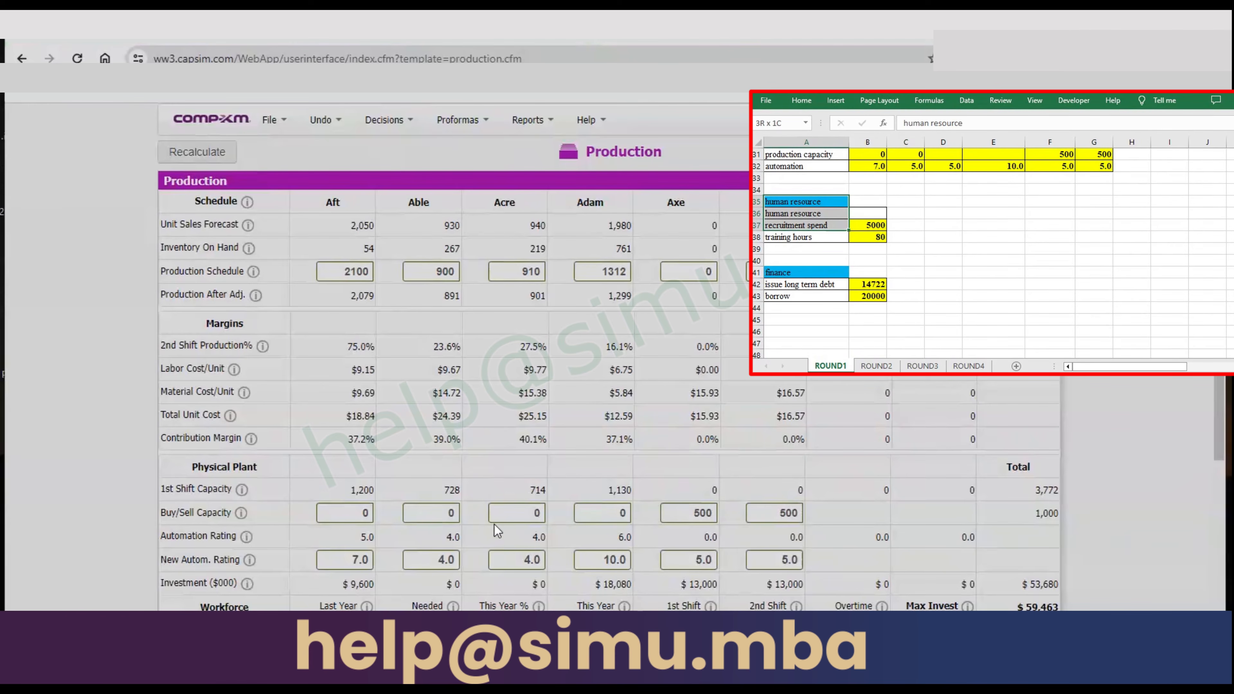
# - Set the new automation rating to 5.0 for both Able and Acre, and recalculate the Production decisions
pyautogui.doubleClick(444, 560)
pyautogui.write('5')
pyautogui.doubleClick(534, 560)
pyautogui.write('5')
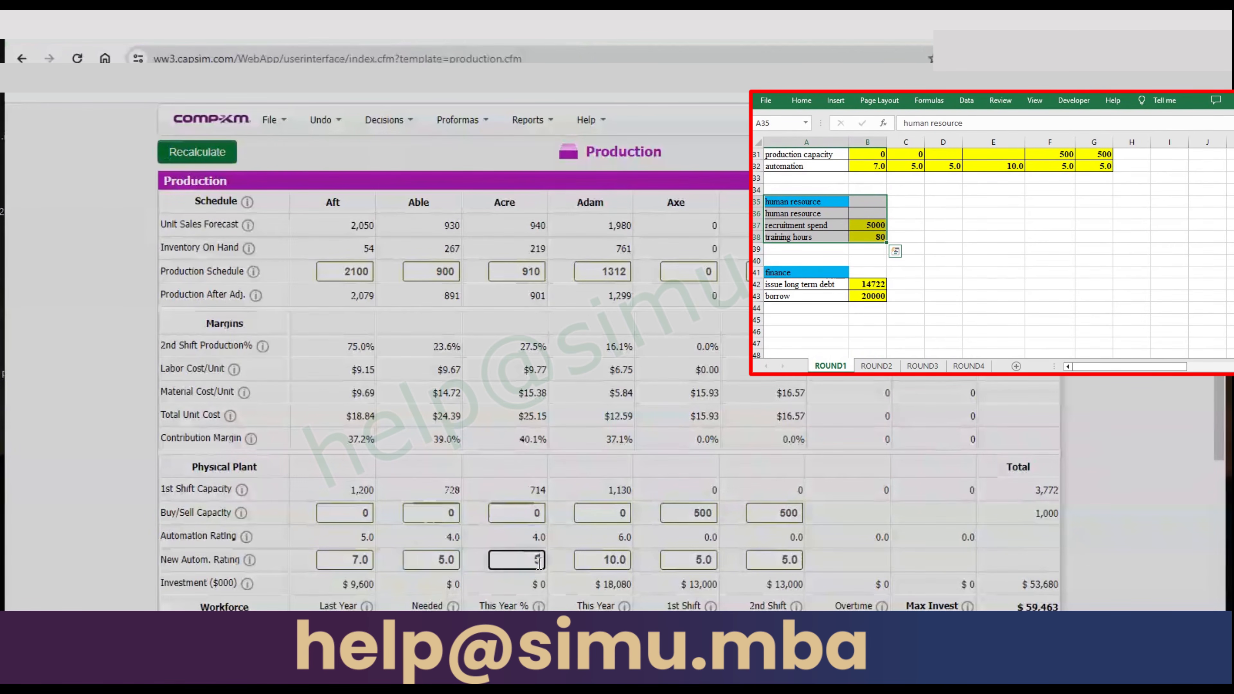
pyautogui.click(222, 159)
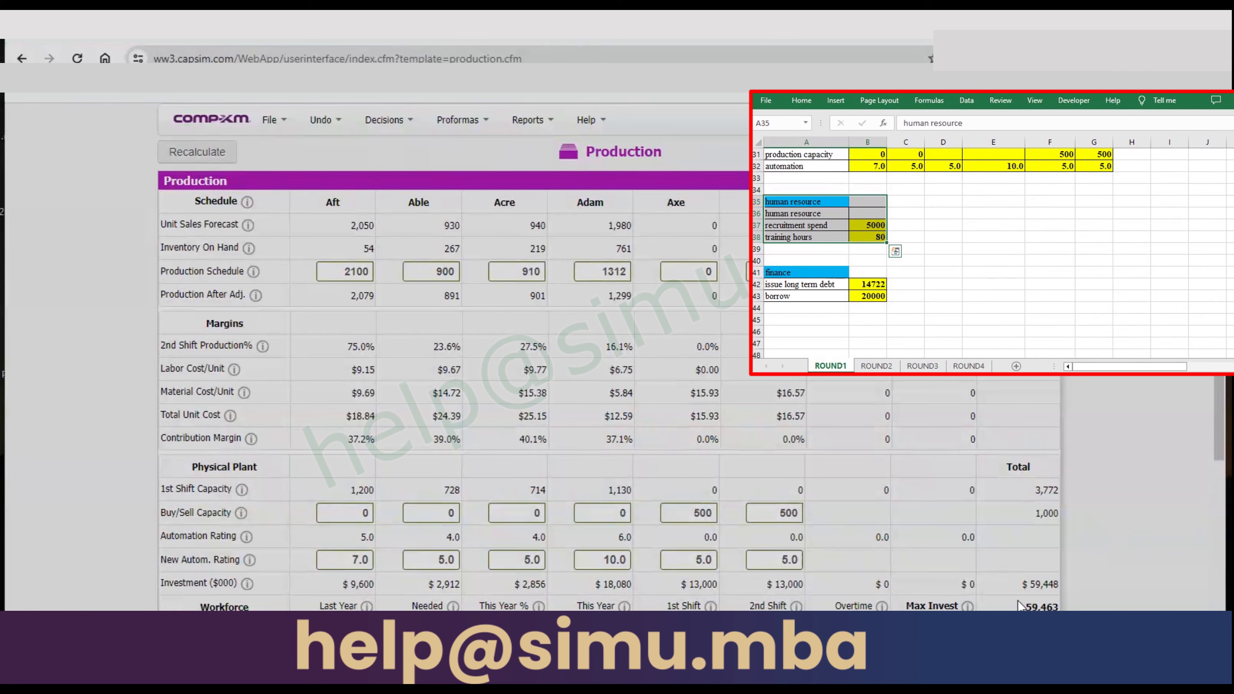
# - In the Human Resources decisions, set recruiting spend to 5000 and training hours to 80, and recalculate
pyautogui.click(387, 119)
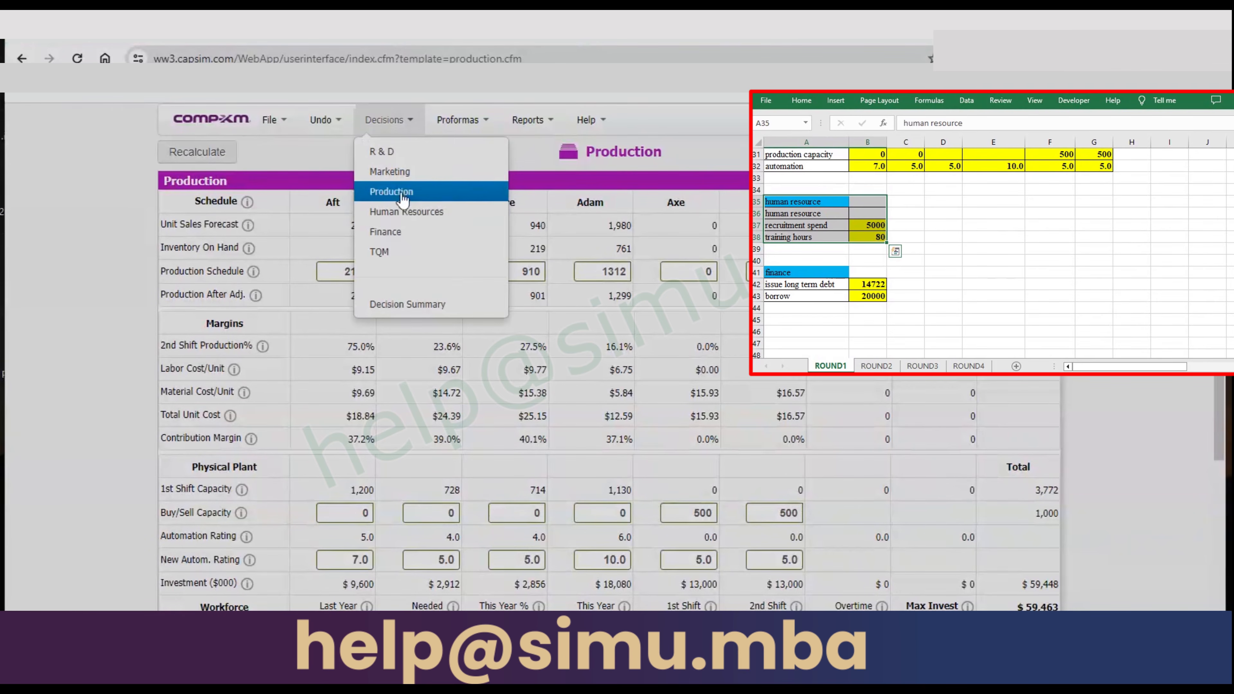
pyautogui.click(418, 214)
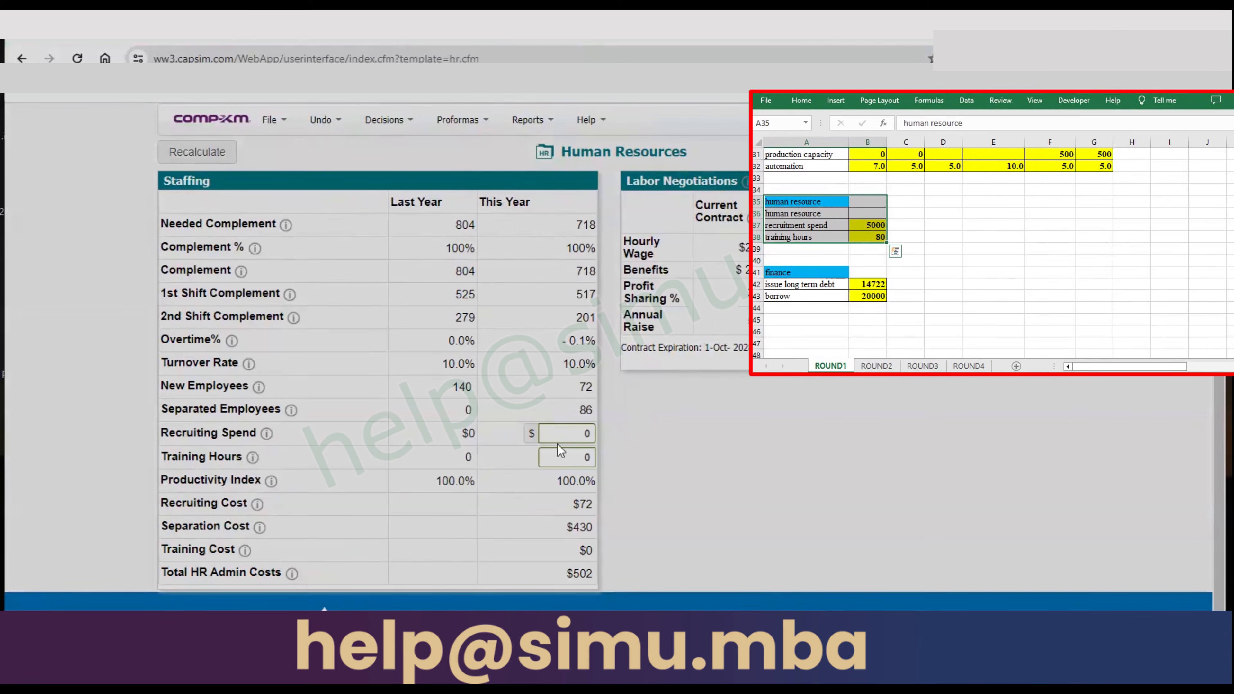
pyautogui.click(561, 433)
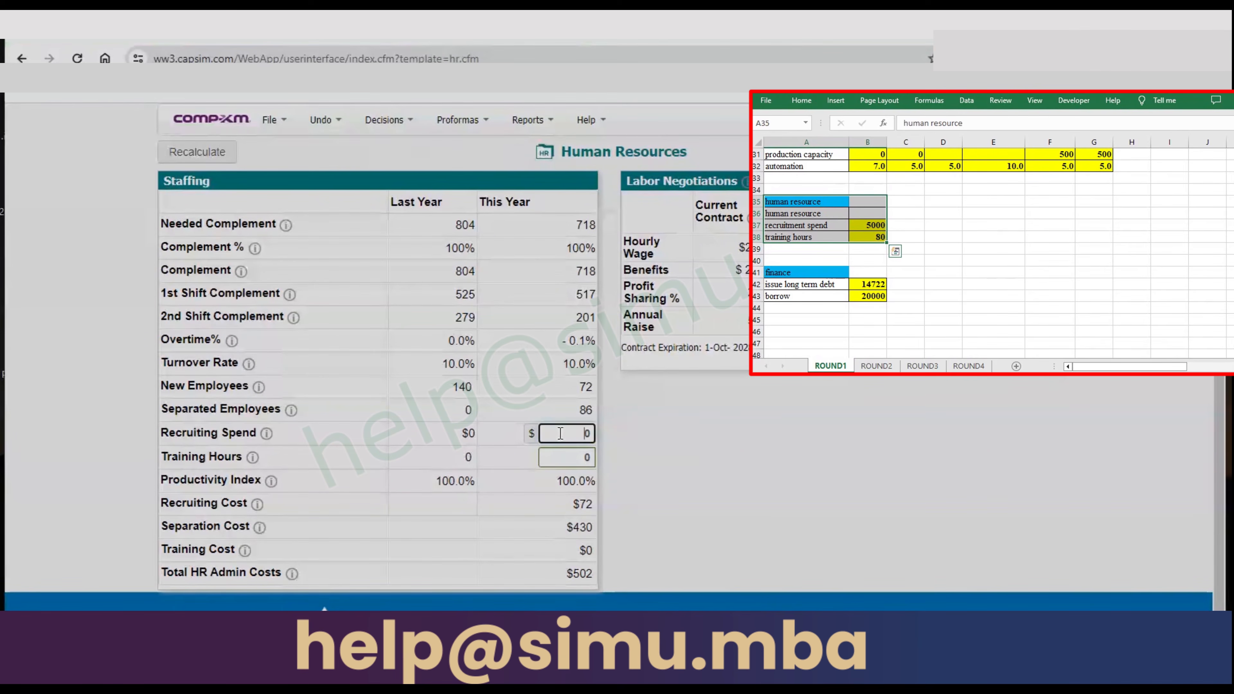
pyautogui.write('5000')
pyautogui.click(579, 458)
pyautogui.write('8')
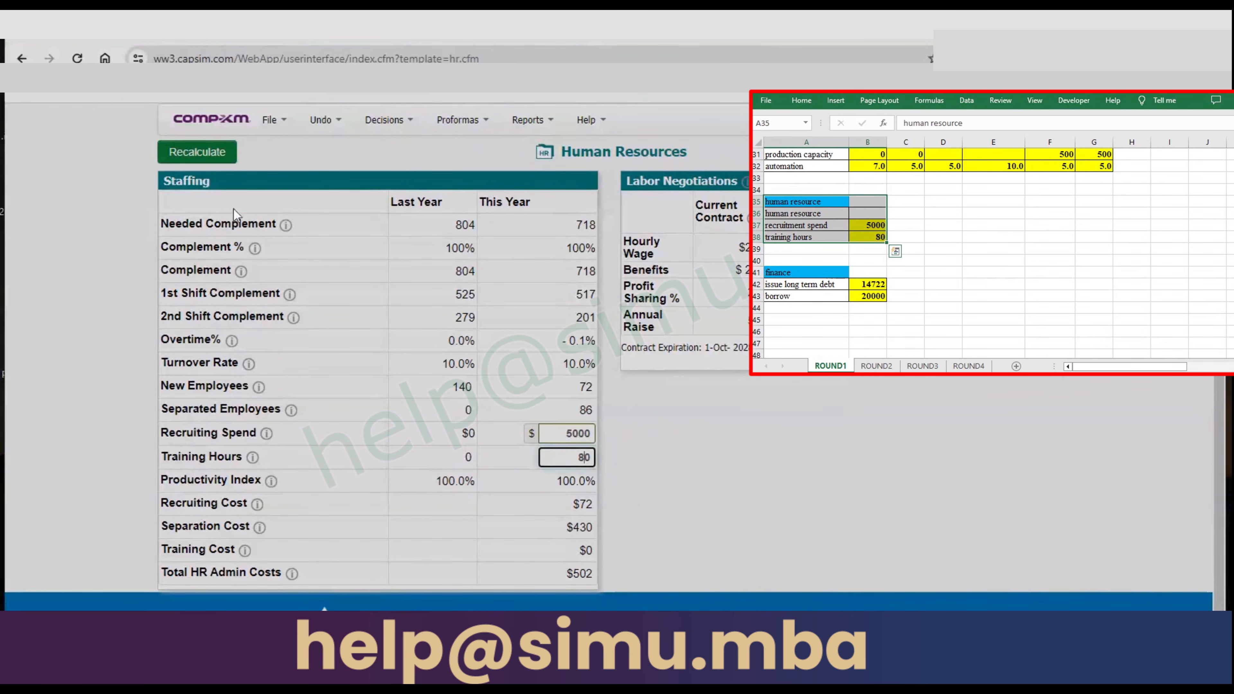
pyautogui.click(206, 154)
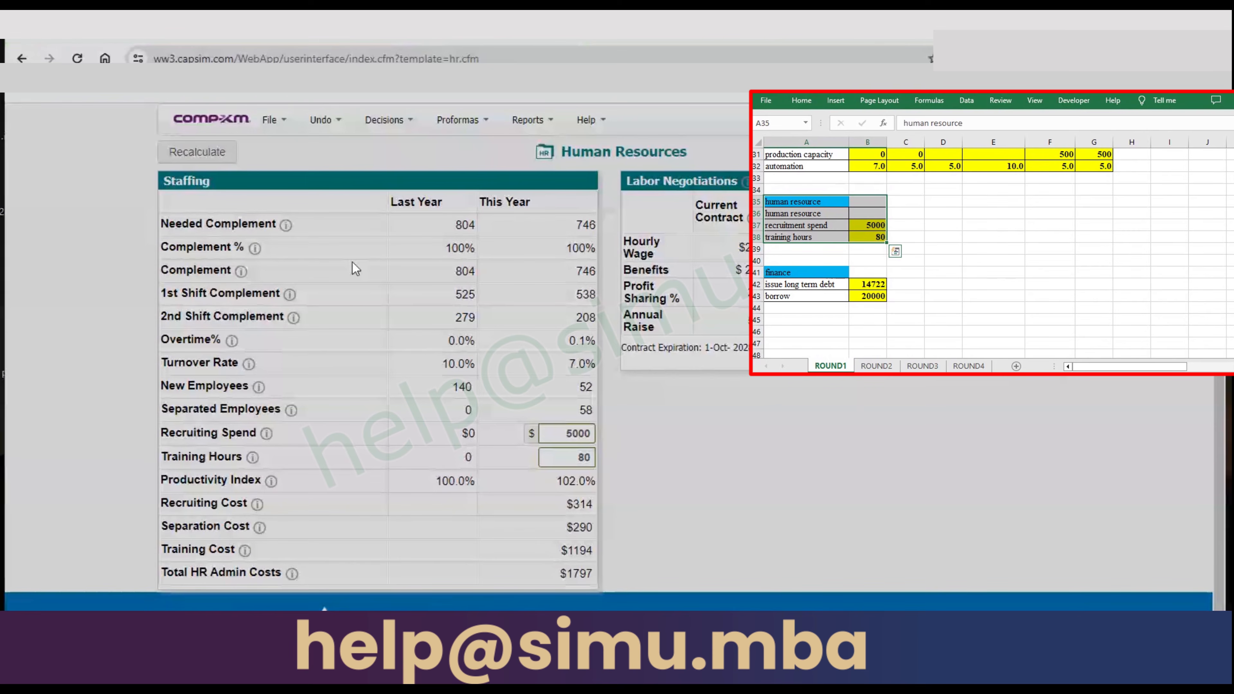
# - Check the Finance decisions, the proforma Balanced Scorecard and the proforma financial ratios before financing the round
pyautogui.click(384, 120)
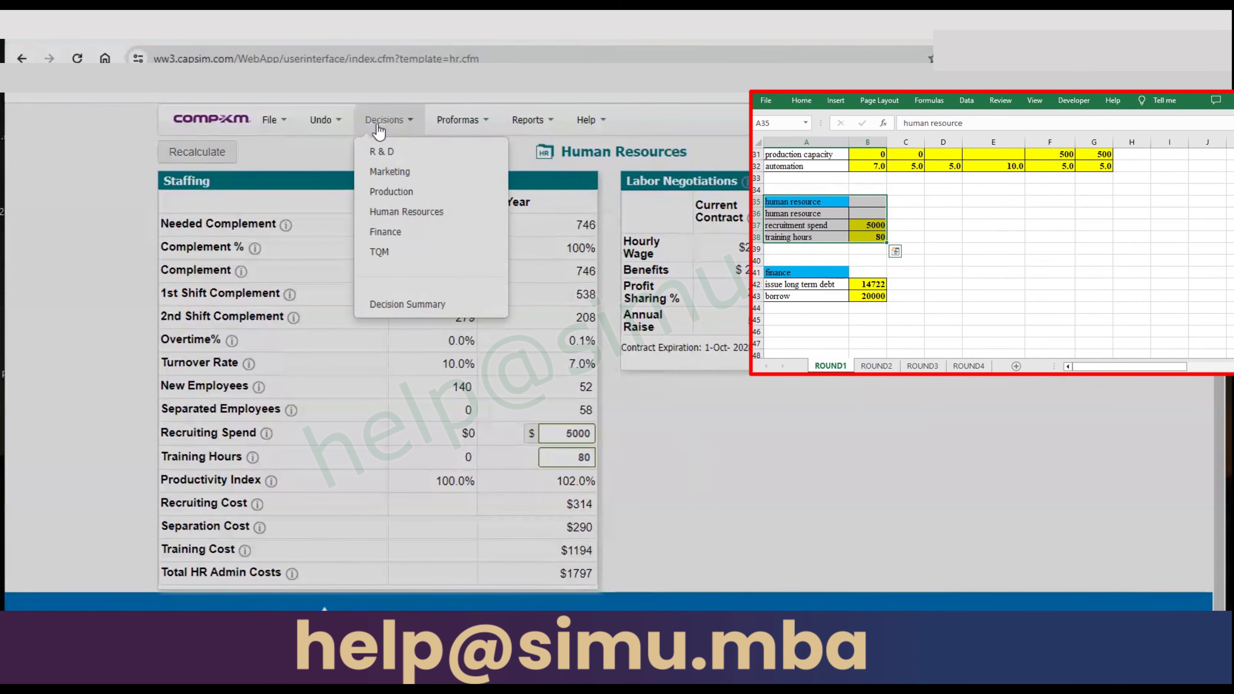
pyautogui.click(416, 228)
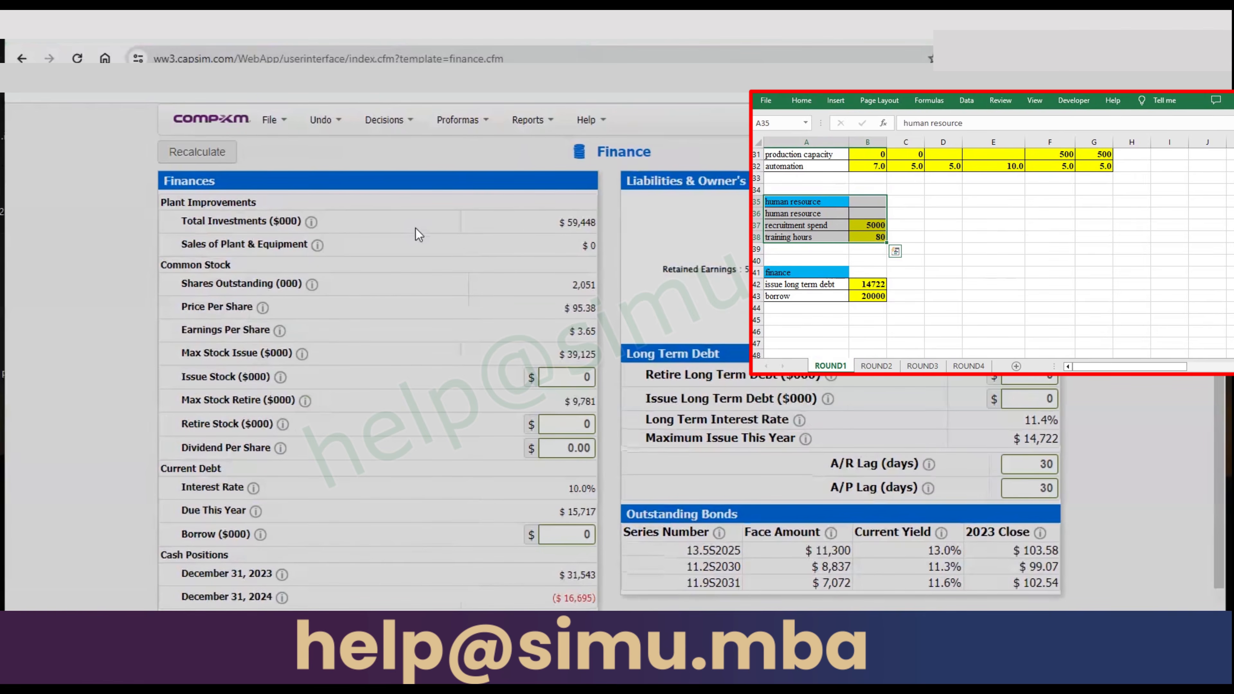
pyautogui.click(458, 119)
pyautogui.click(488, 232)
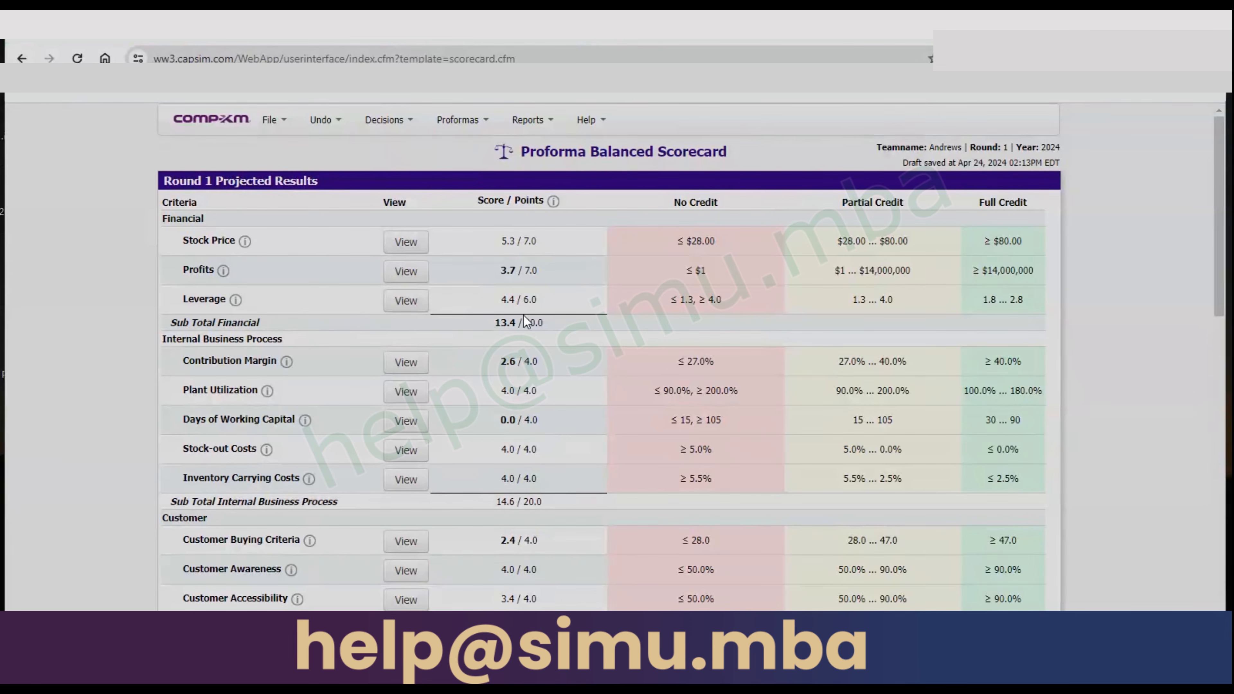
pyautogui.click(461, 119)
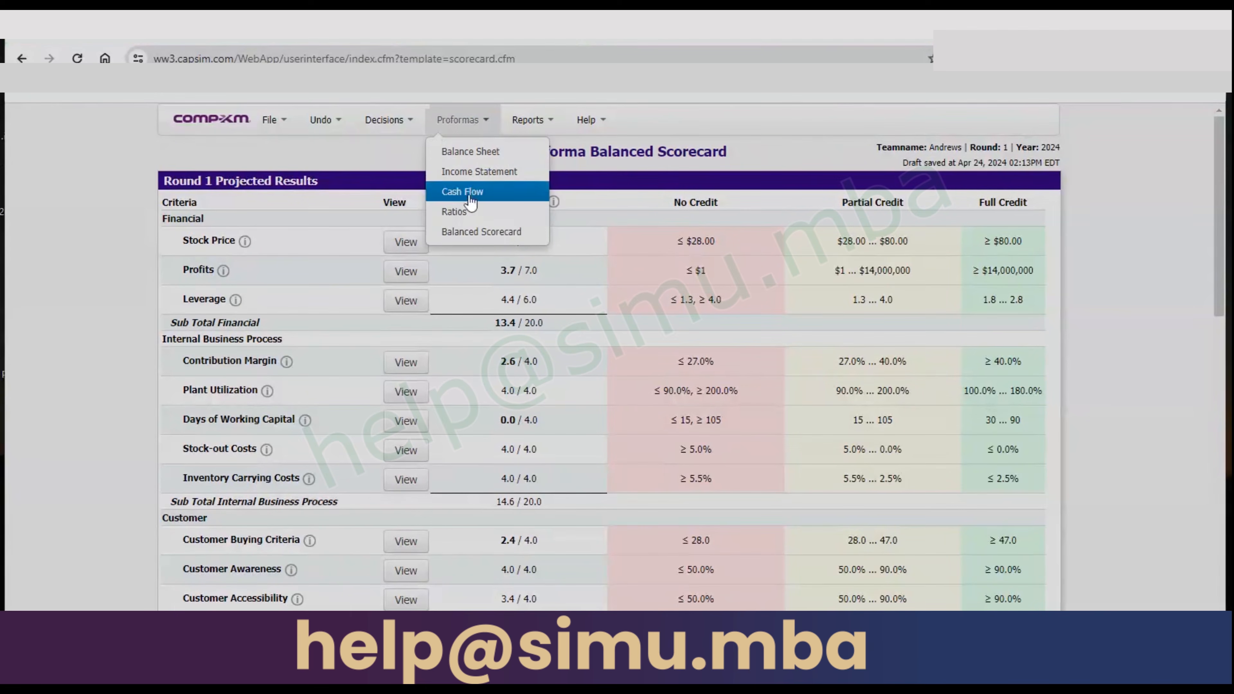
pyautogui.click(459, 210)
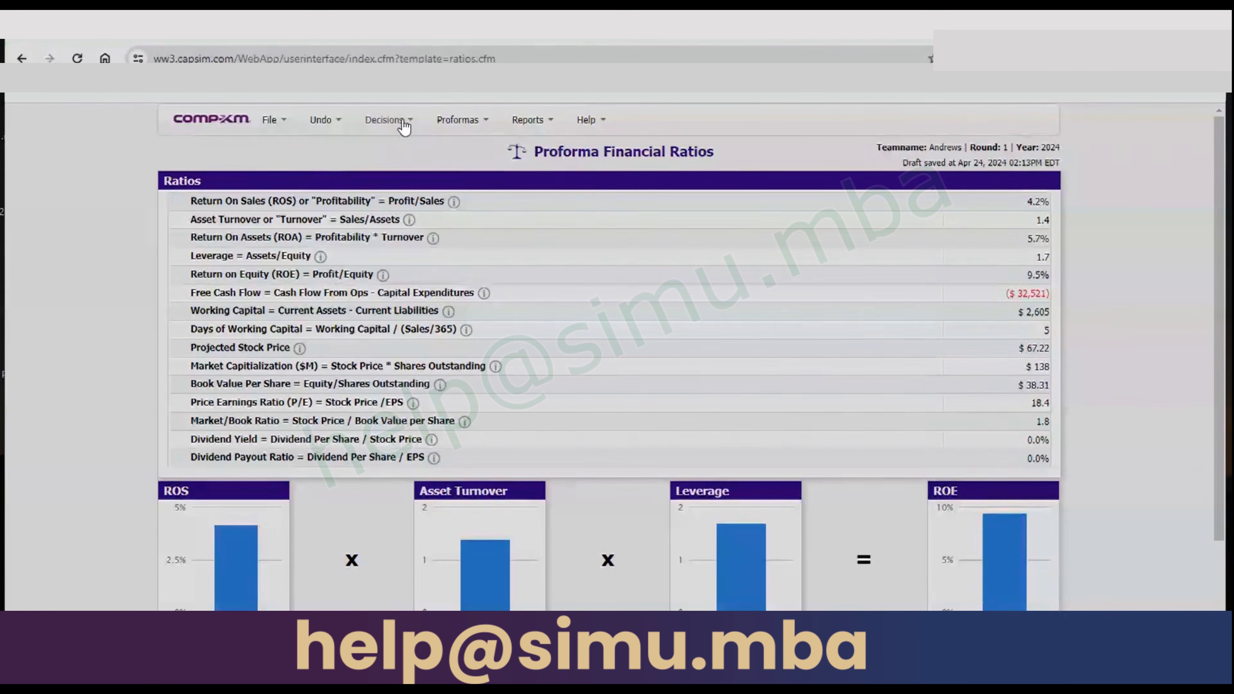
# - In the Finance decisions, set the long term debt issue to 14722 and recalculate
pyautogui.click(384, 120)
pyautogui.click(399, 229)
pyautogui.scroll(-5, 912, 429)
pyautogui.click(1051, 327)
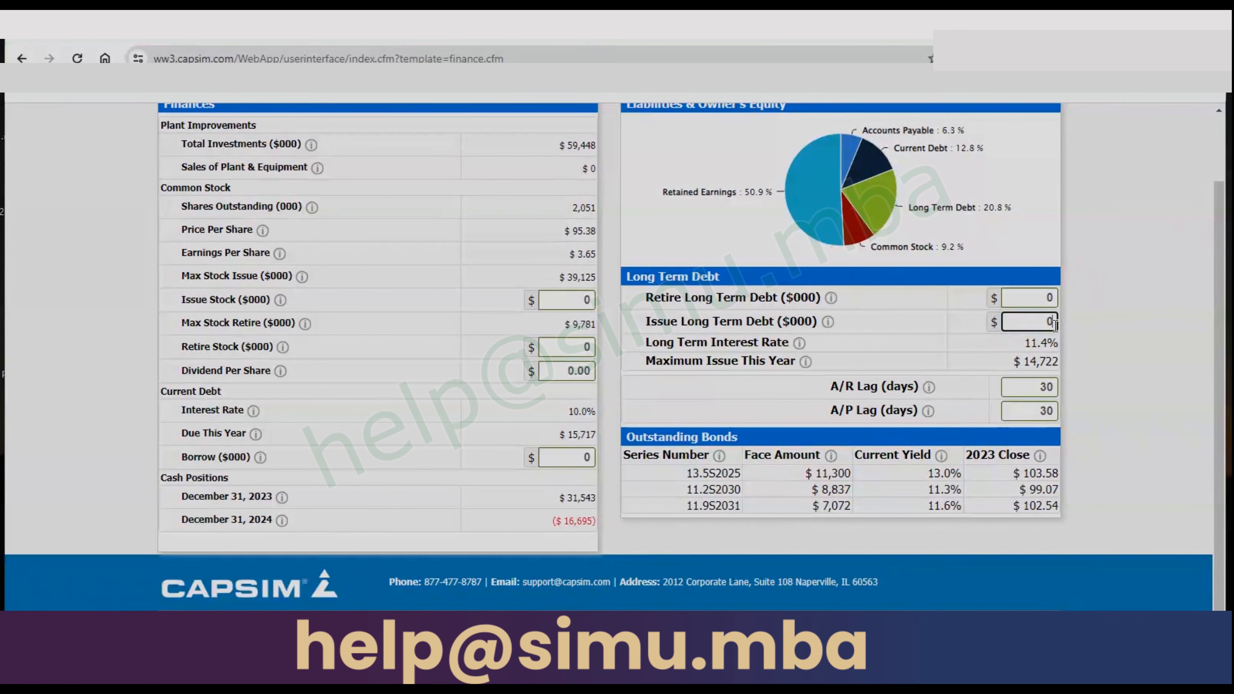
pyautogui.write('14')
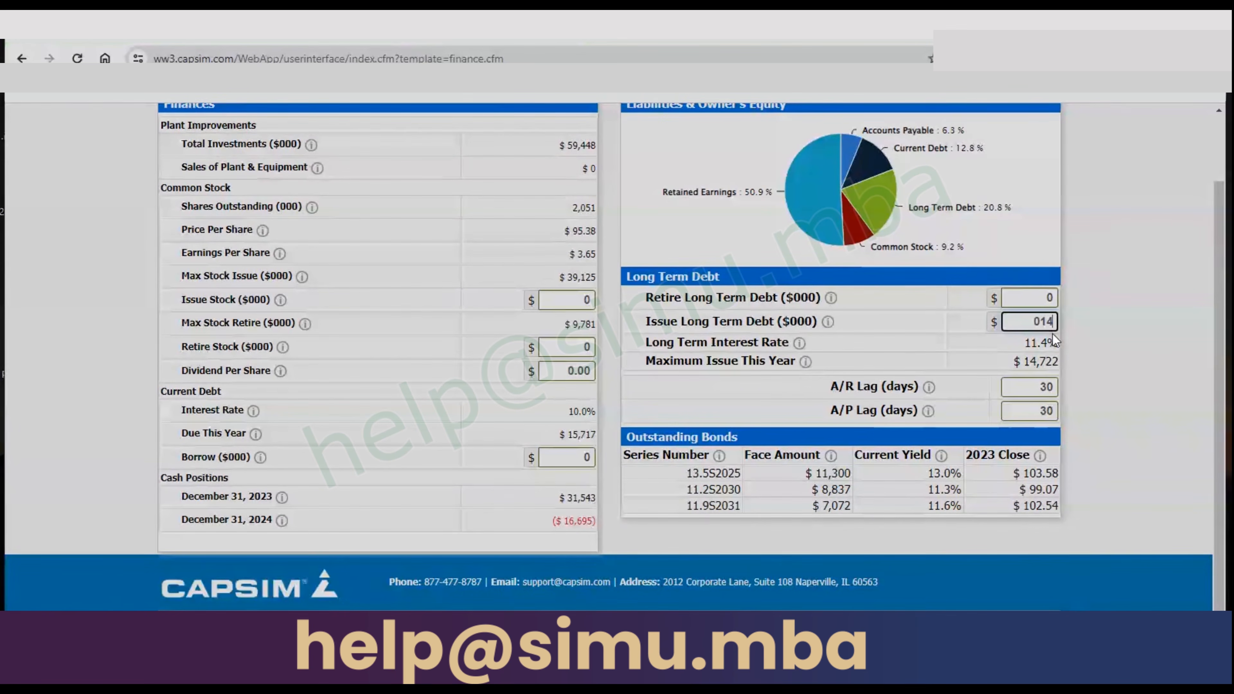
pyautogui.write('722')
pyautogui.scroll(2, 277, 131)
pyautogui.click(198, 153)
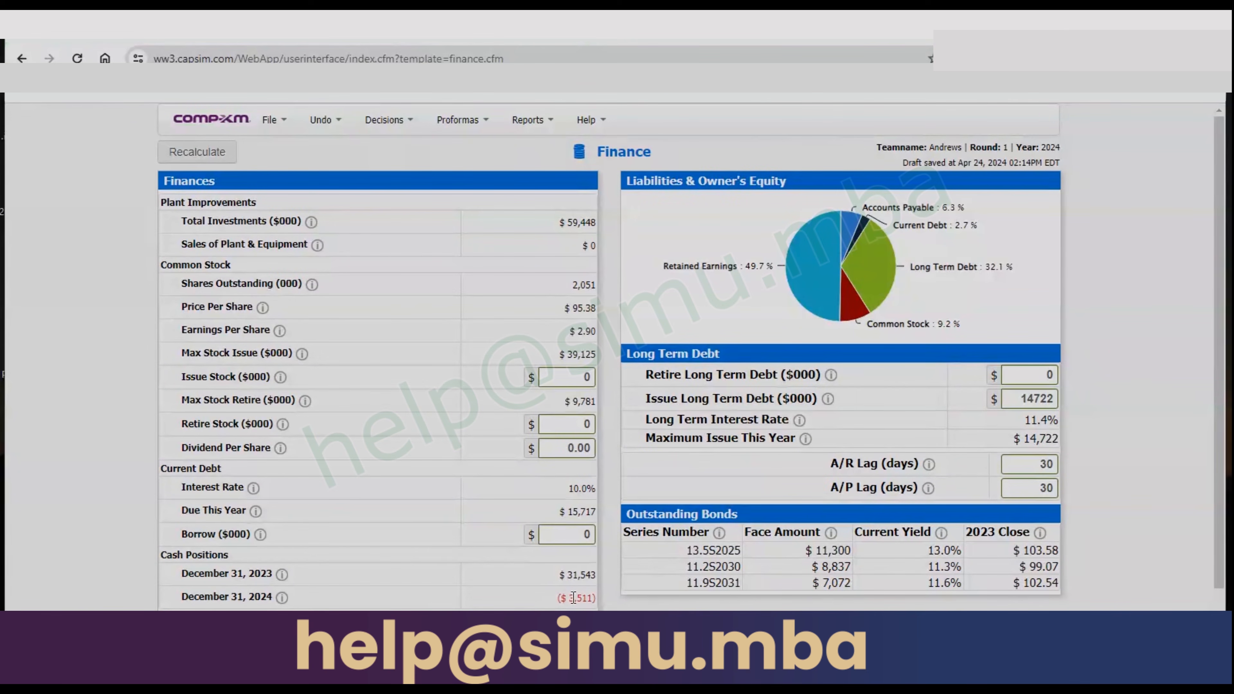
# - Set the current debt borrowing to 20000 in the Finance decisions and recalculate
pyautogui.doubleClick(570, 535)
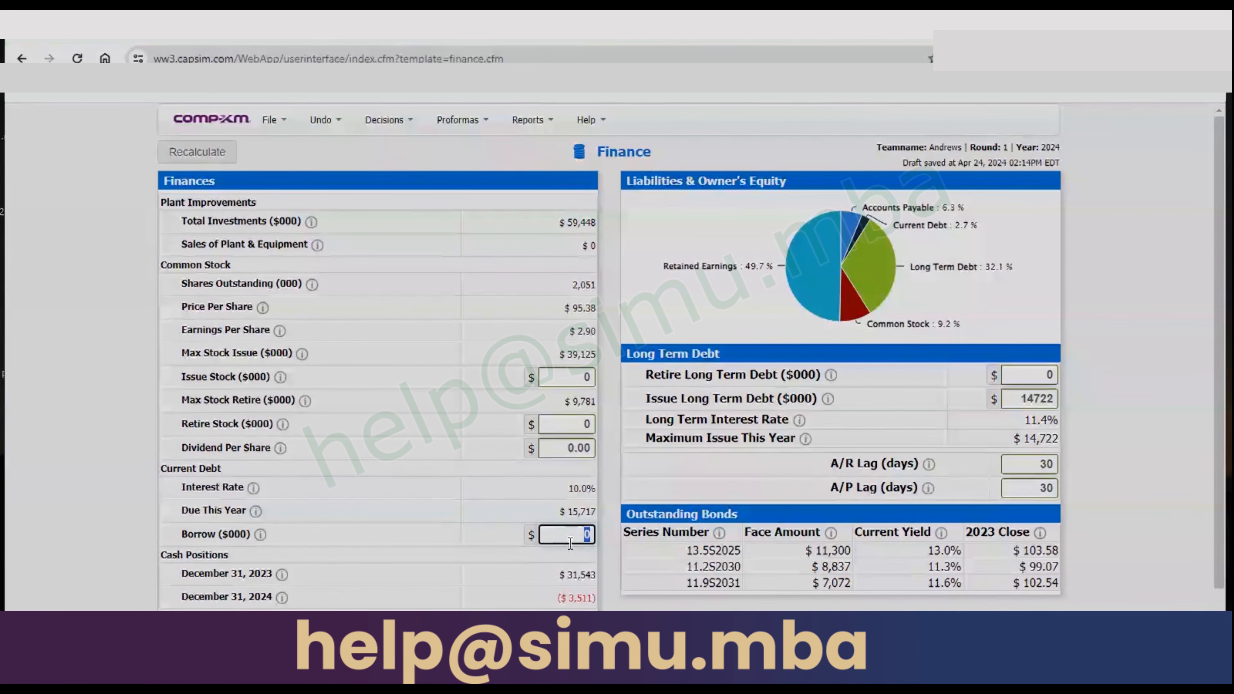
pyautogui.write('2')
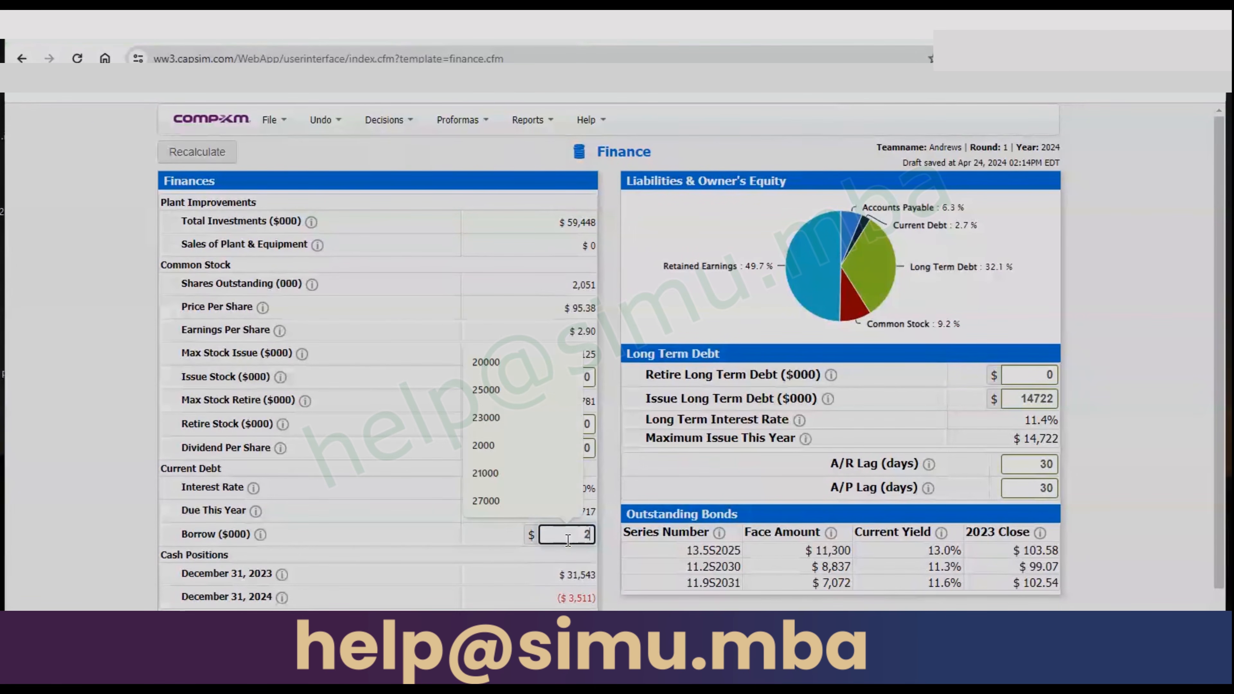
pyautogui.write('8')
pyautogui.press('BackSpace')
pyautogui.write('0000')
pyautogui.click(287, 164)
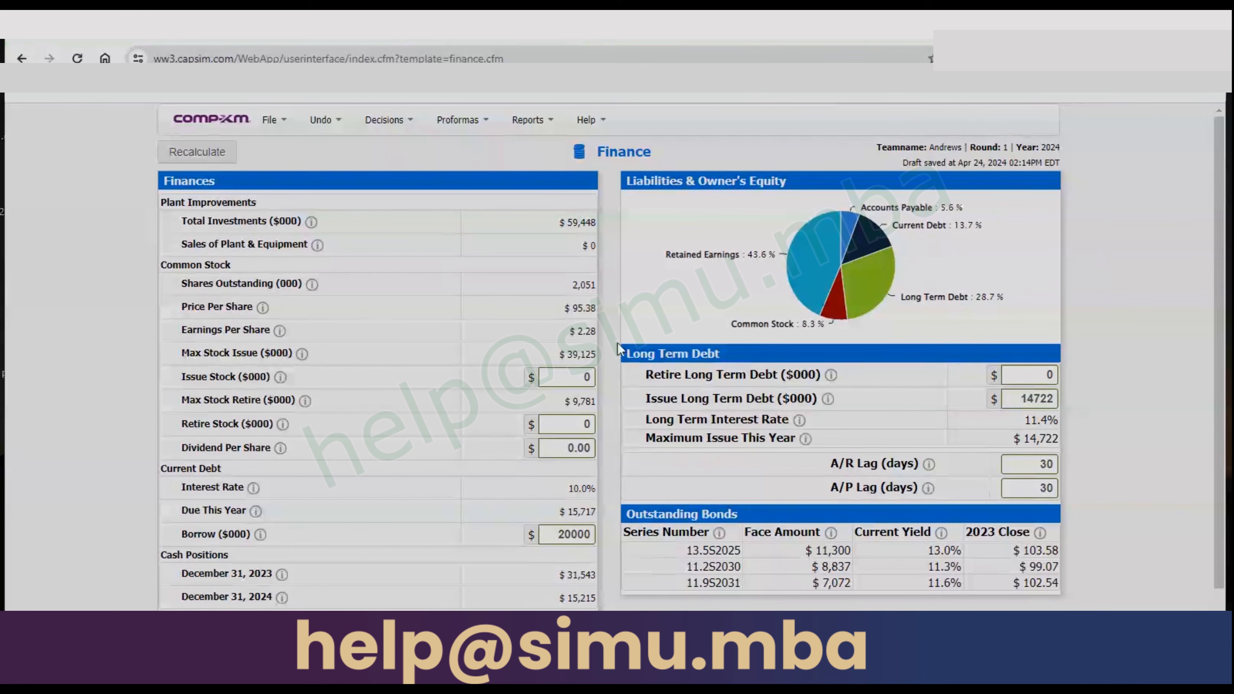
# - Open the proforma Balanced Scorecard to review the projected Round 1 results
pyautogui.click(466, 121)
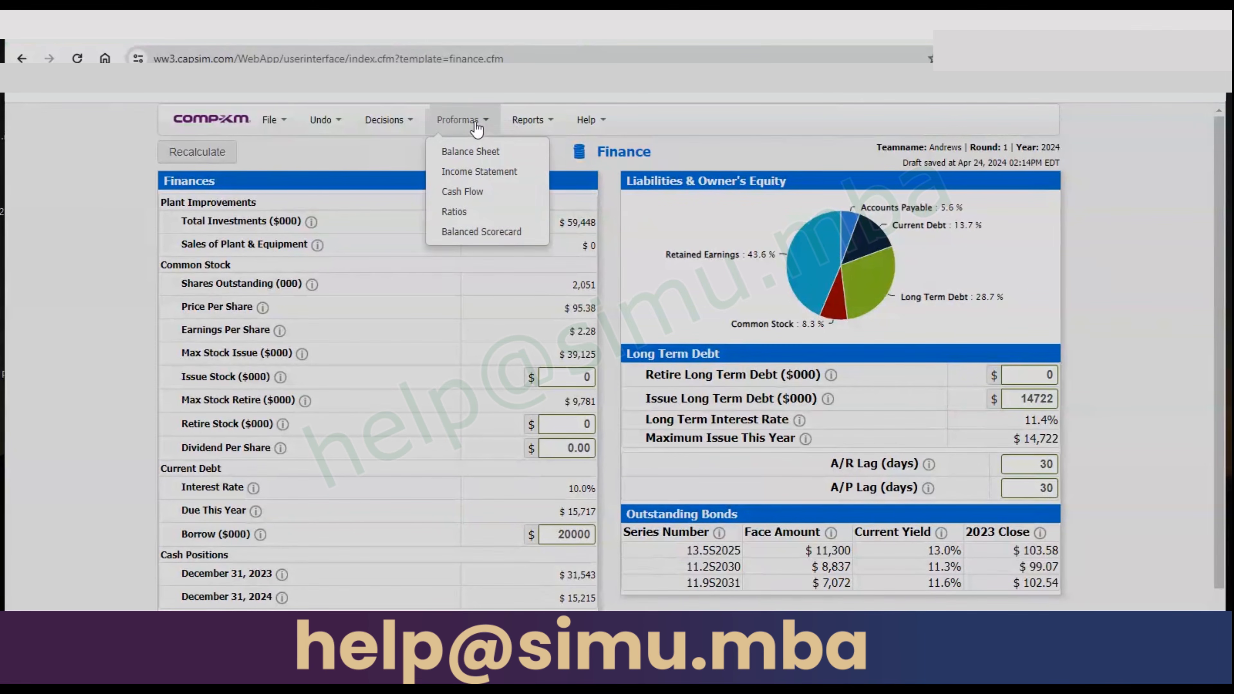
pyautogui.click(503, 232)
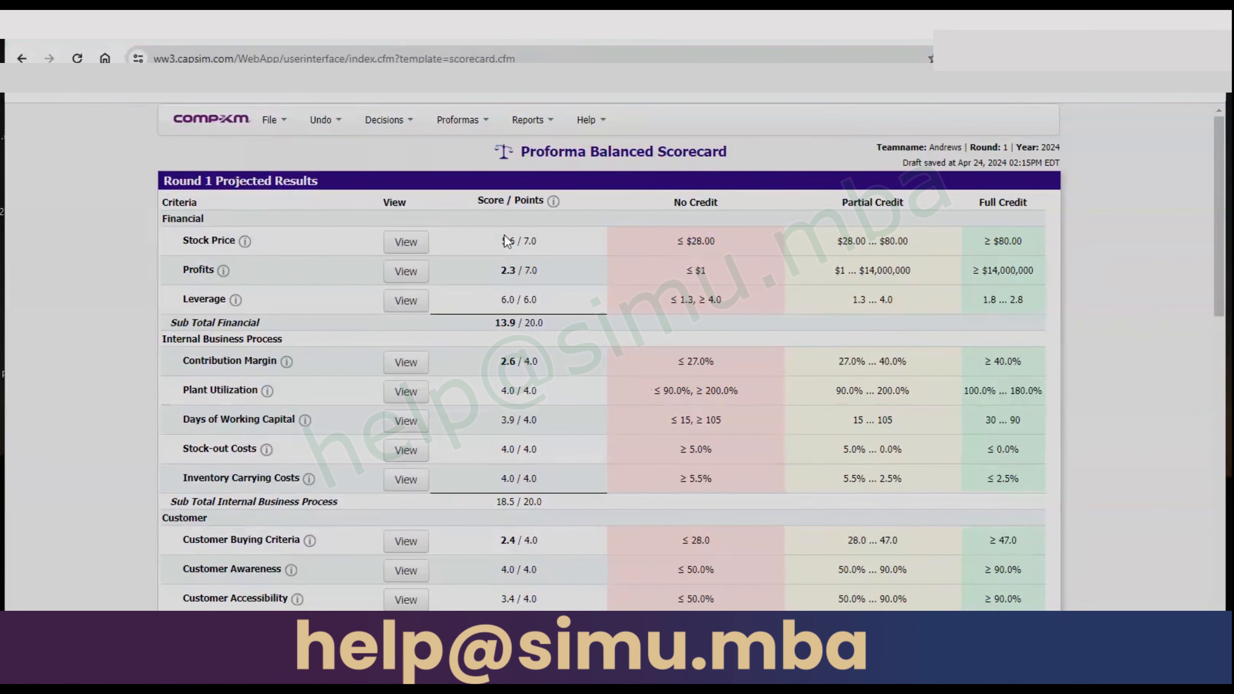
# - Examine the proforma Balanced Scorecard, including the Days of Working Capital and Profits scores and the total round score
pyautogui.scroll(-5, 628, 304)
pyautogui.scroll(-3, 627, 304)
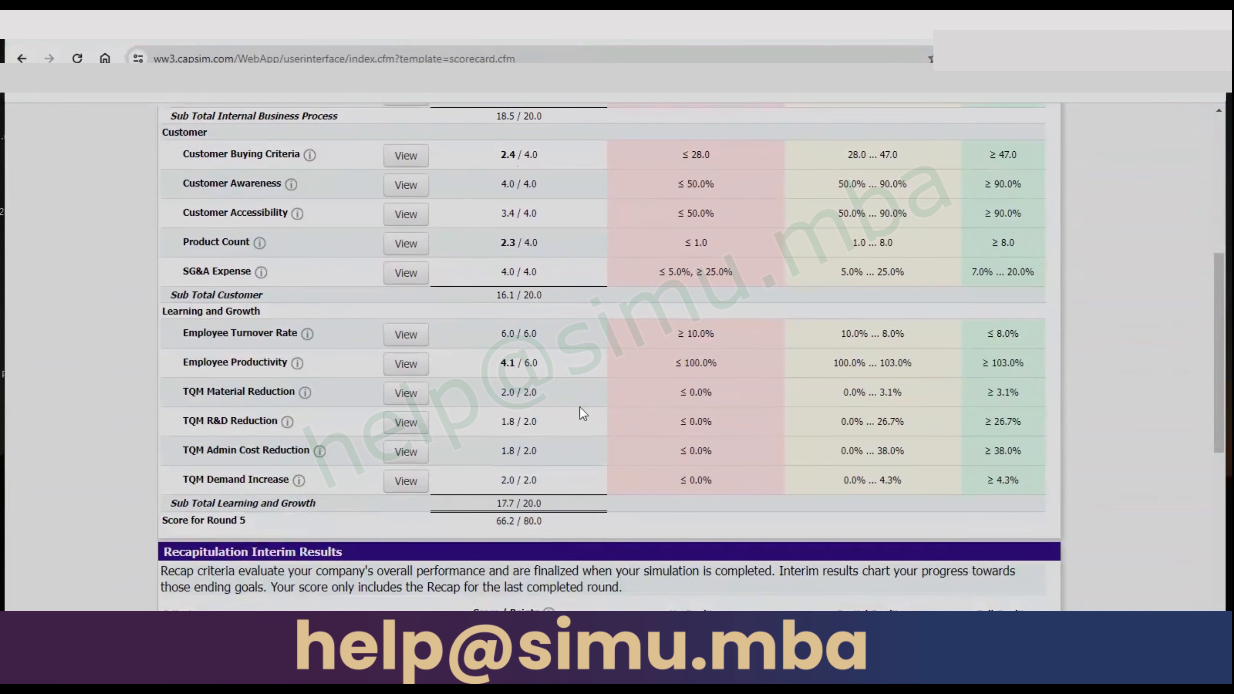
pyautogui.scroll(5, 580, 409)
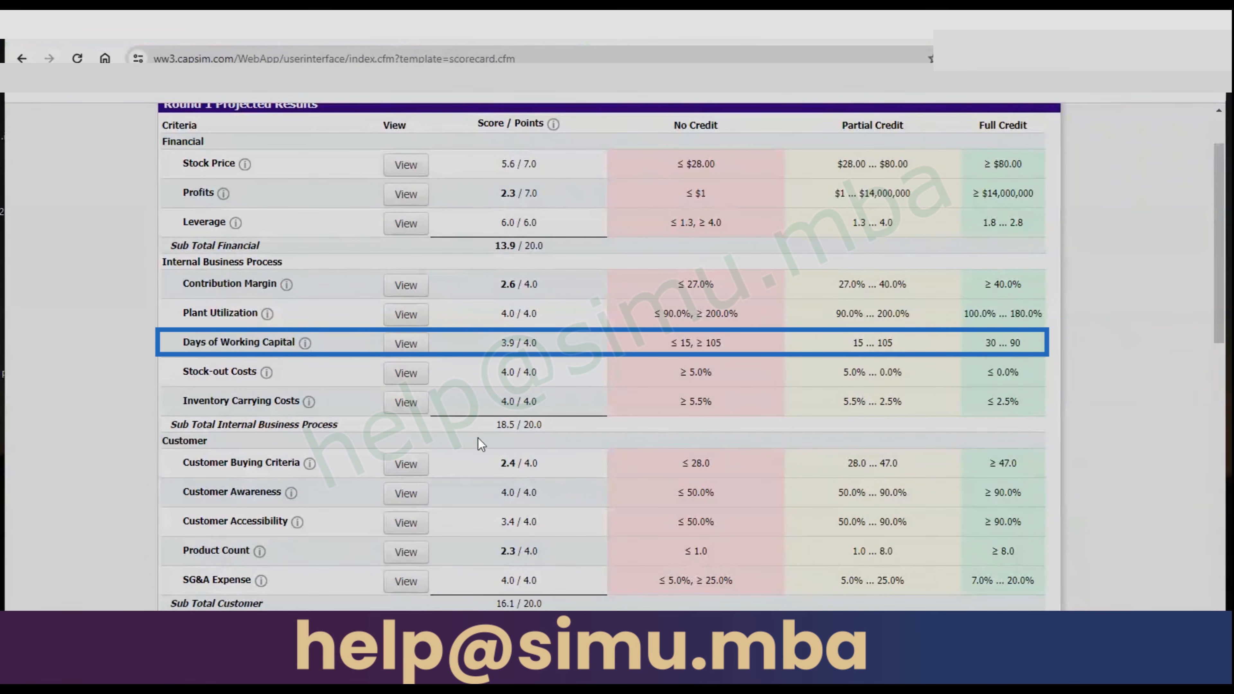
pyautogui.scroll(-1, 478, 381)
pyautogui.scroll(-5, 478, 382)
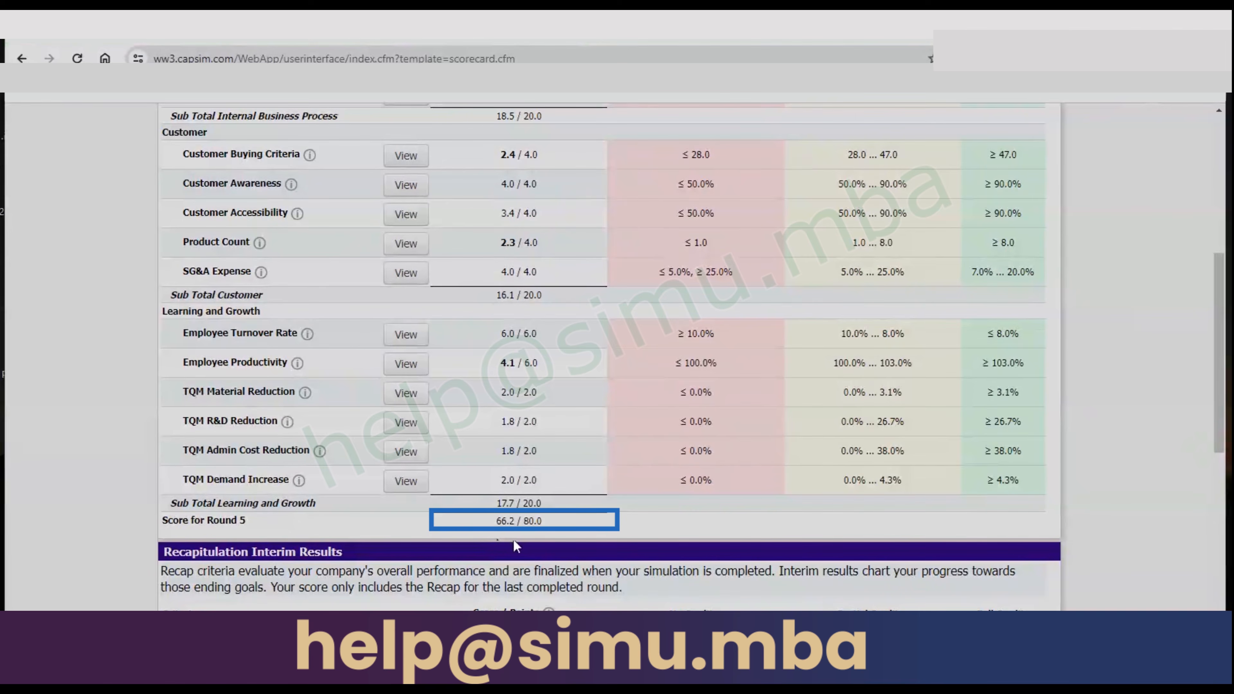
pyautogui.scroll(7, 540, 417)
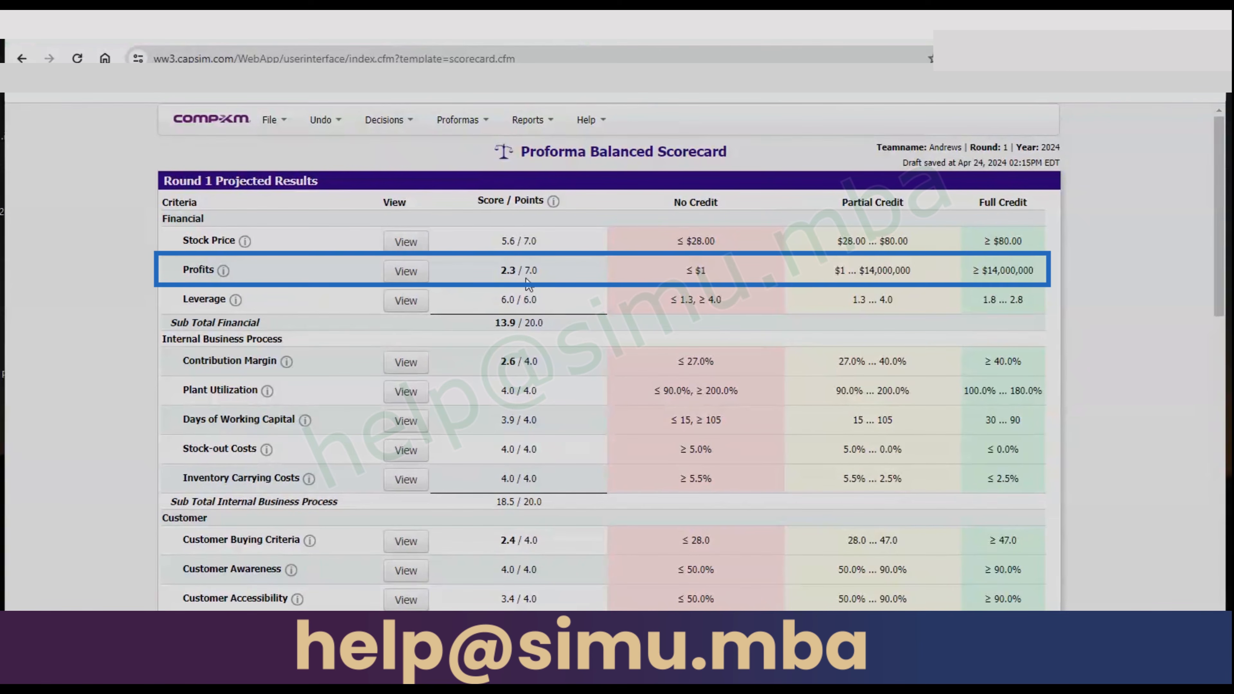
# - In the Finance decisions, set the current debt borrowing to 15000, recalculate and check the closing cash position
pyautogui.click(389, 122)
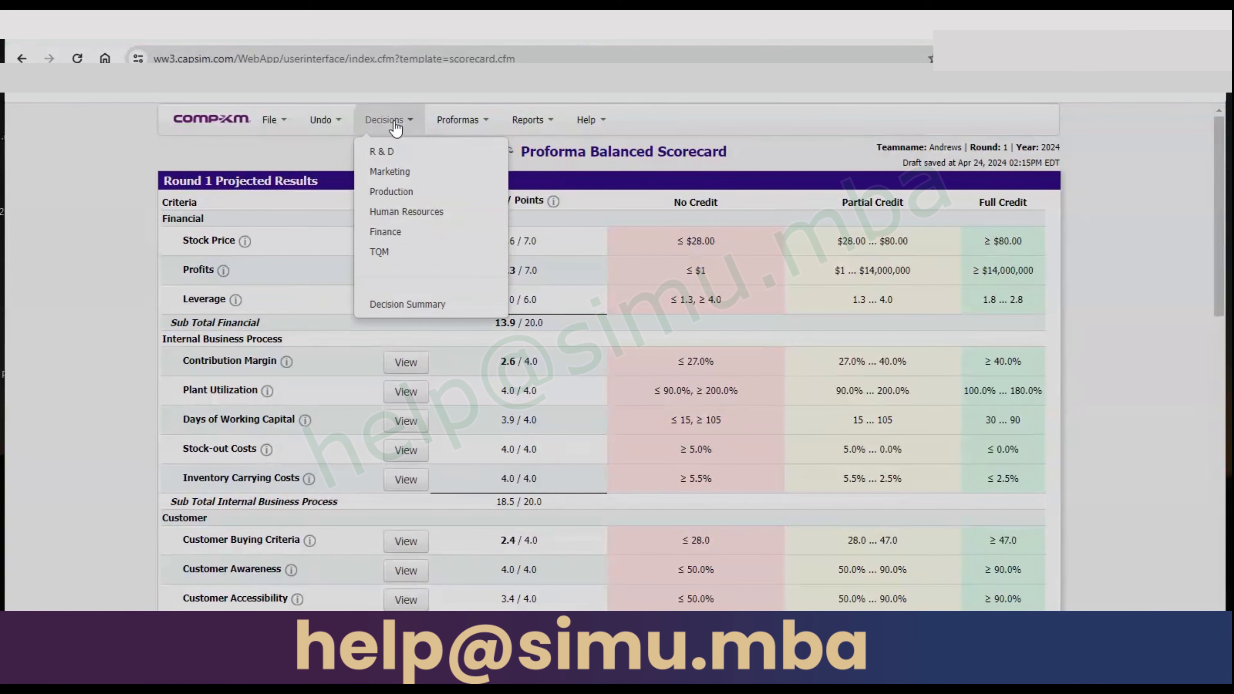
pyautogui.click(388, 231)
pyautogui.scroll(-1, 537, 354)
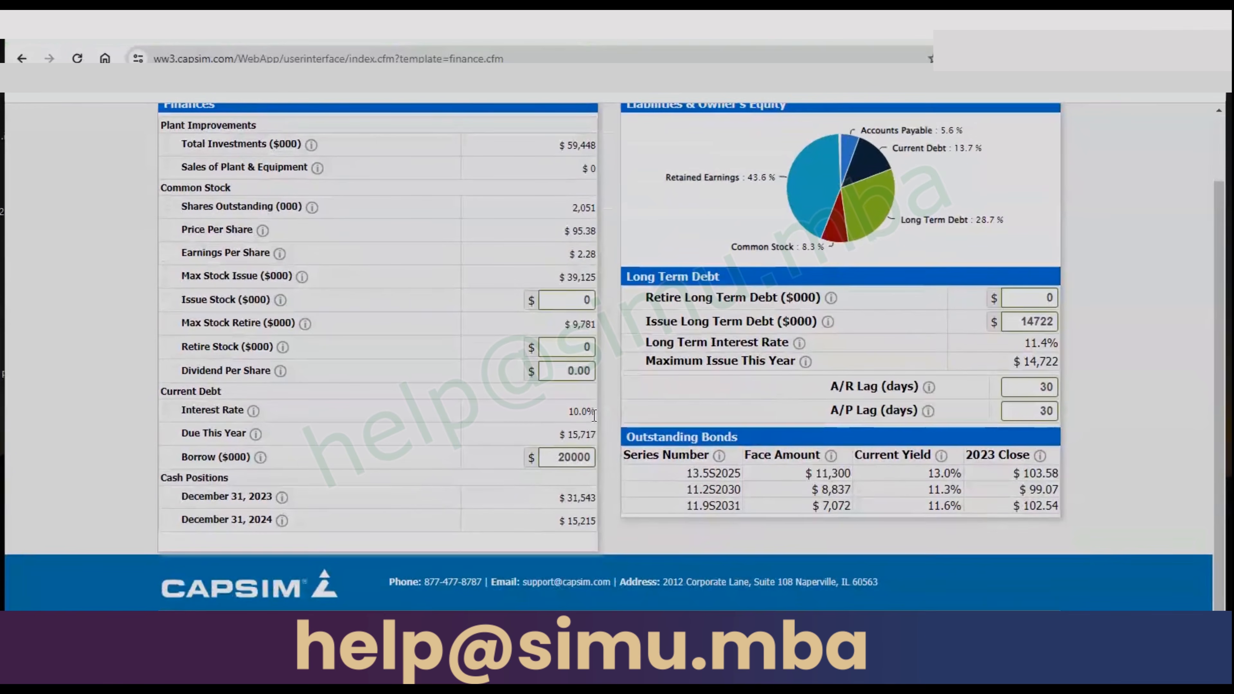
pyautogui.doubleClick(579, 462)
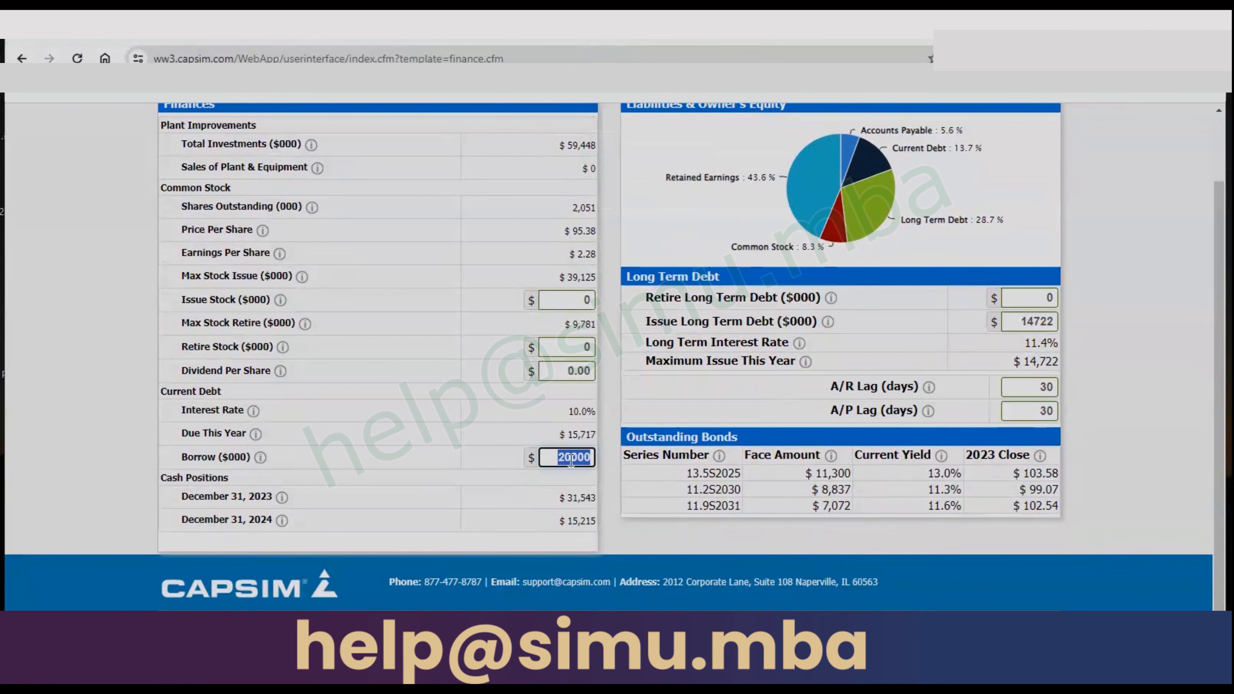
pyautogui.write('15000')
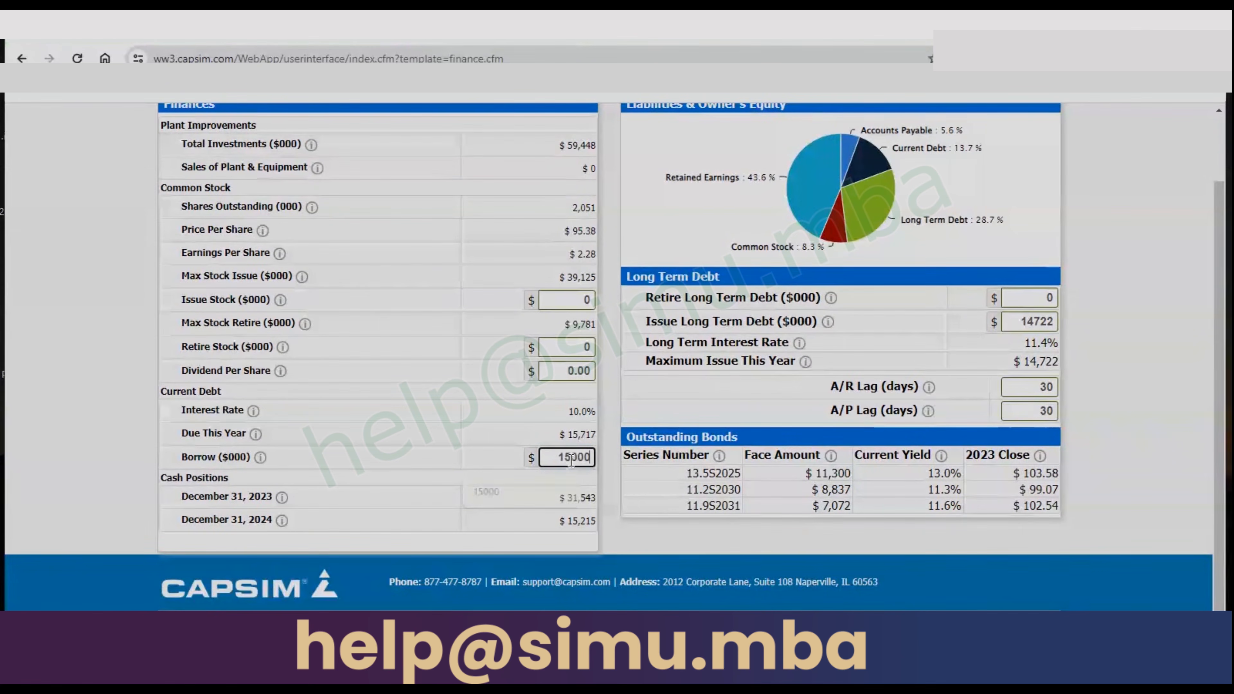
pyautogui.scroll(2, 615, 346)
pyautogui.click(286, 149)
pyautogui.click(209, 161)
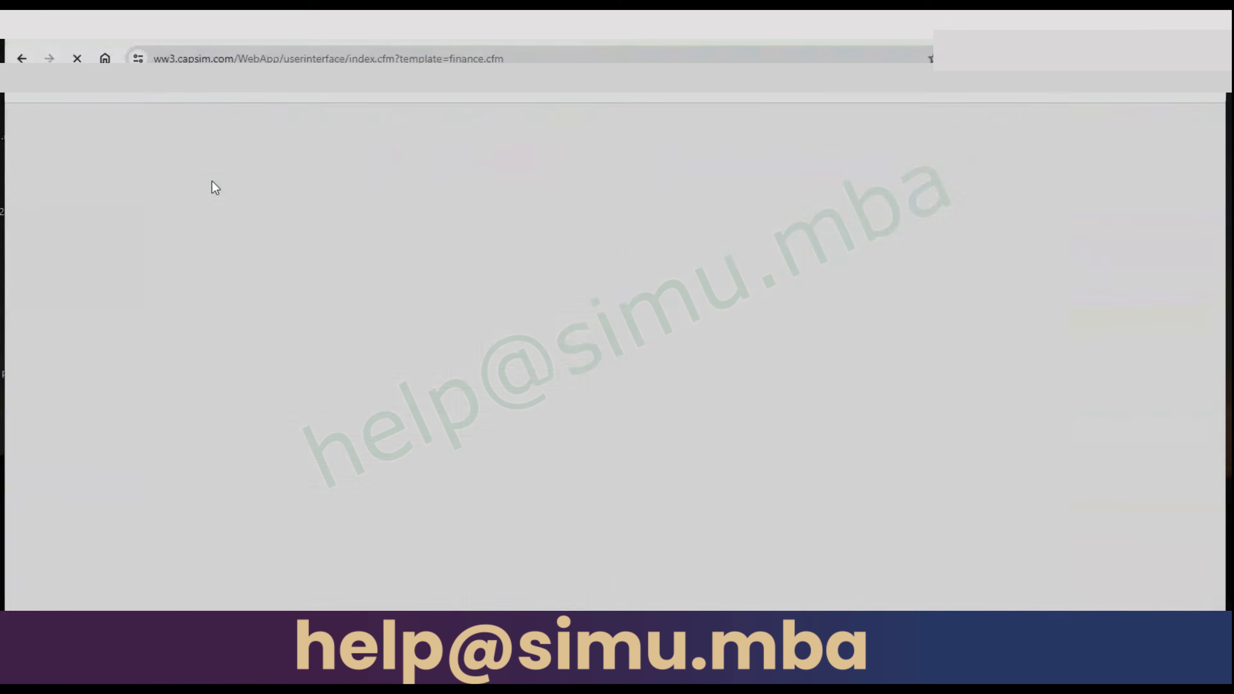
pyautogui.scroll(-2, 450, 535)
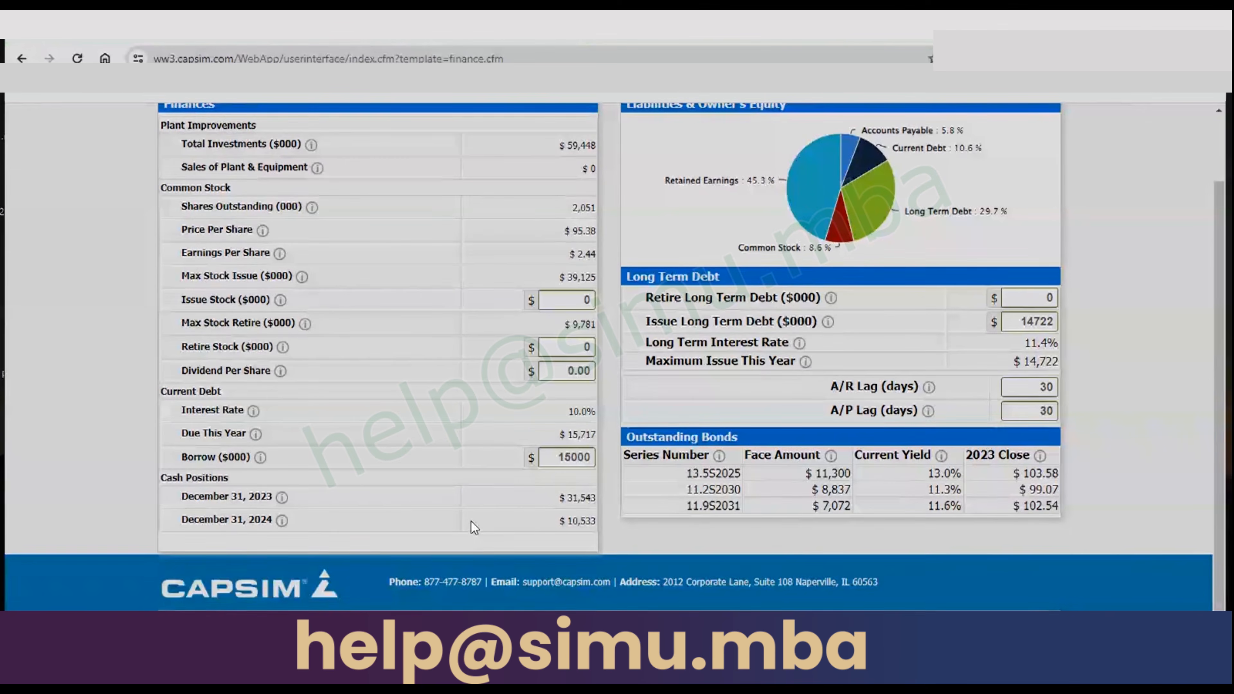
# - Reopen the proforma Balanced Scorecard and check the total round score and the financial and internal process scores
pyautogui.scroll(2, 581, 534)
pyautogui.click(461, 119)
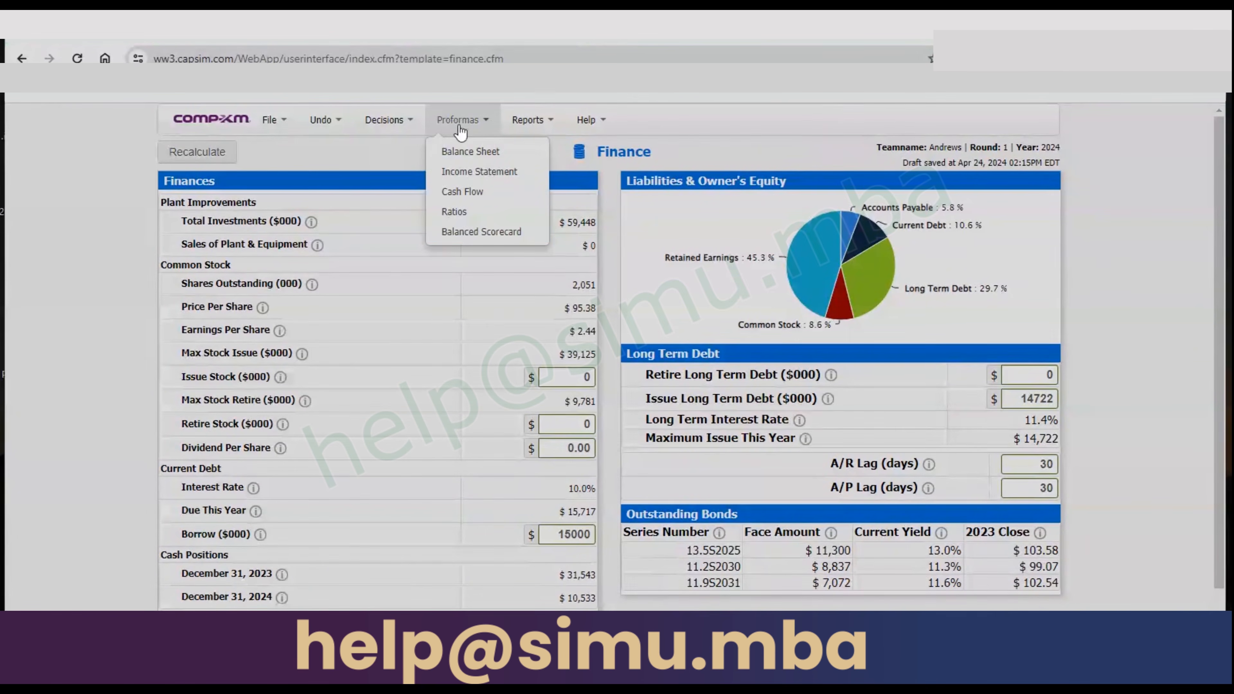
pyautogui.click(489, 237)
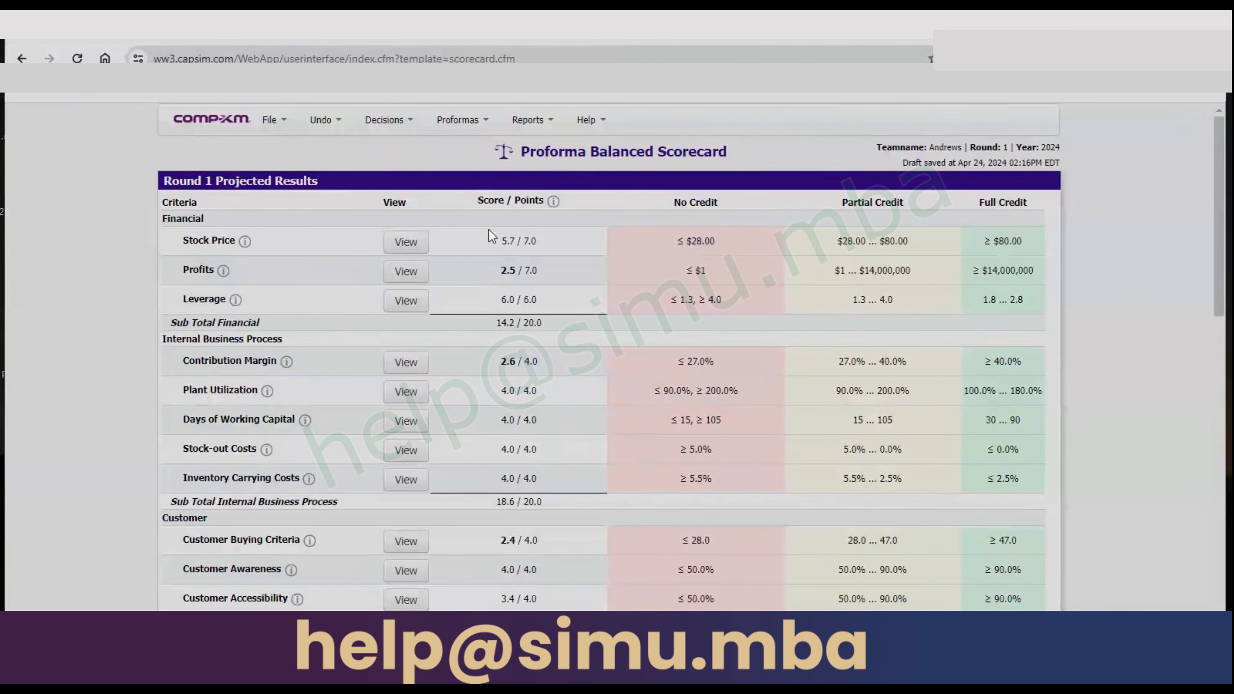
pyautogui.scroll(-5, 534, 306)
pyautogui.scroll(-3, 533, 306)
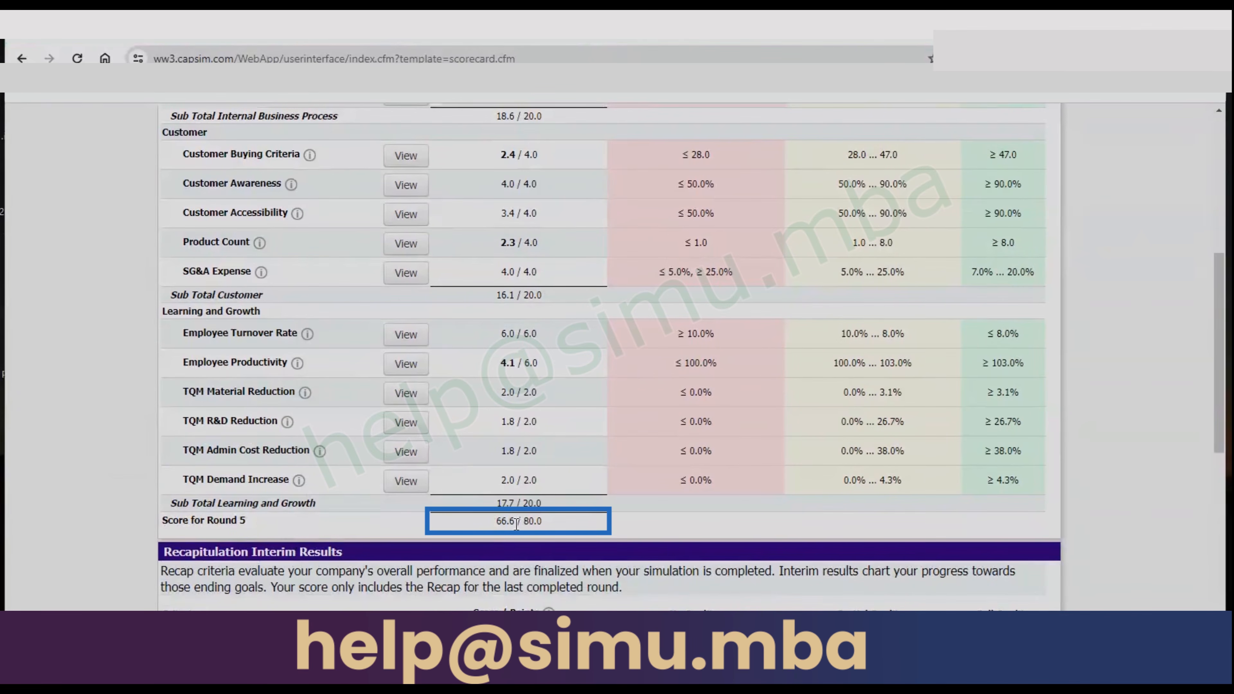
pyautogui.scroll(4, 516, 486)
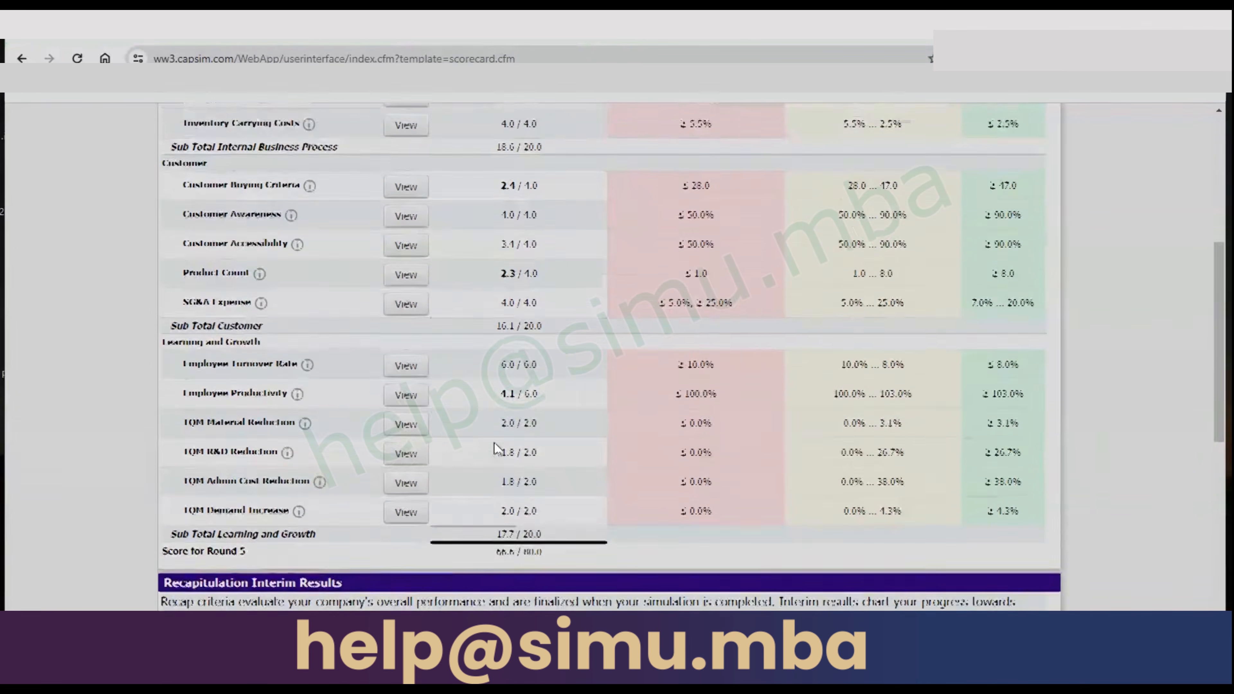
pyautogui.scroll(3, 527, 389)
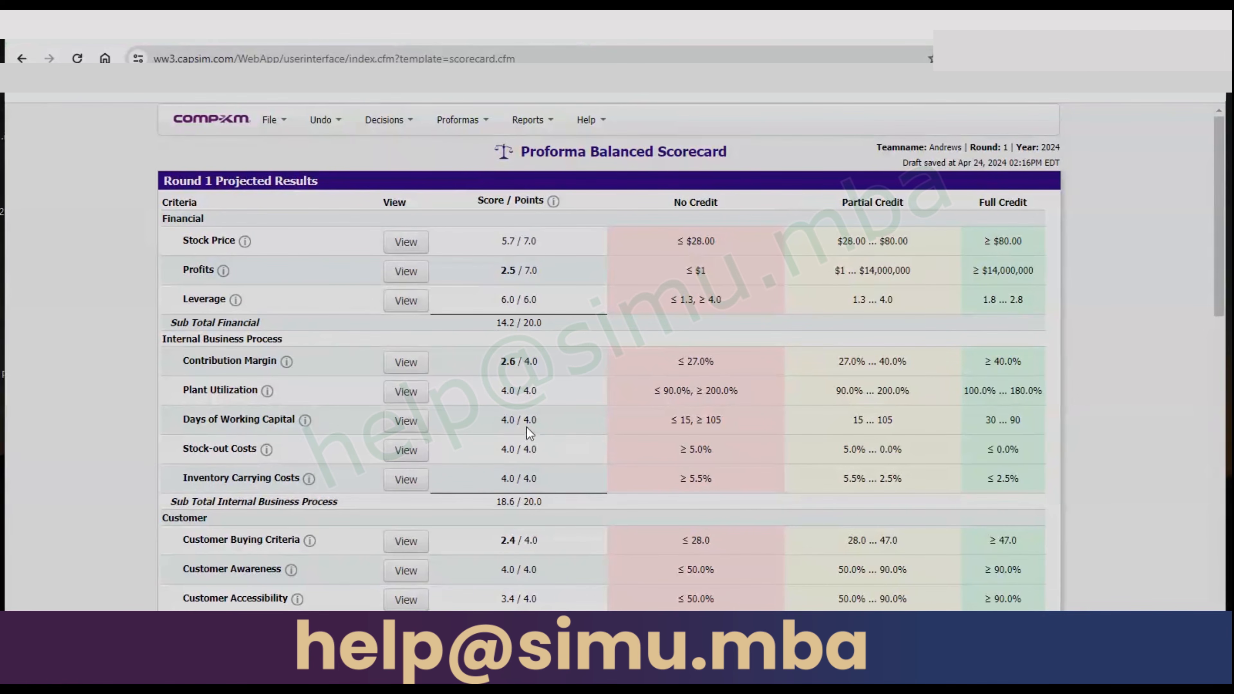
# - Open the proforma Ratios report
pyautogui.click(462, 120)
pyautogui.click(470, 213)
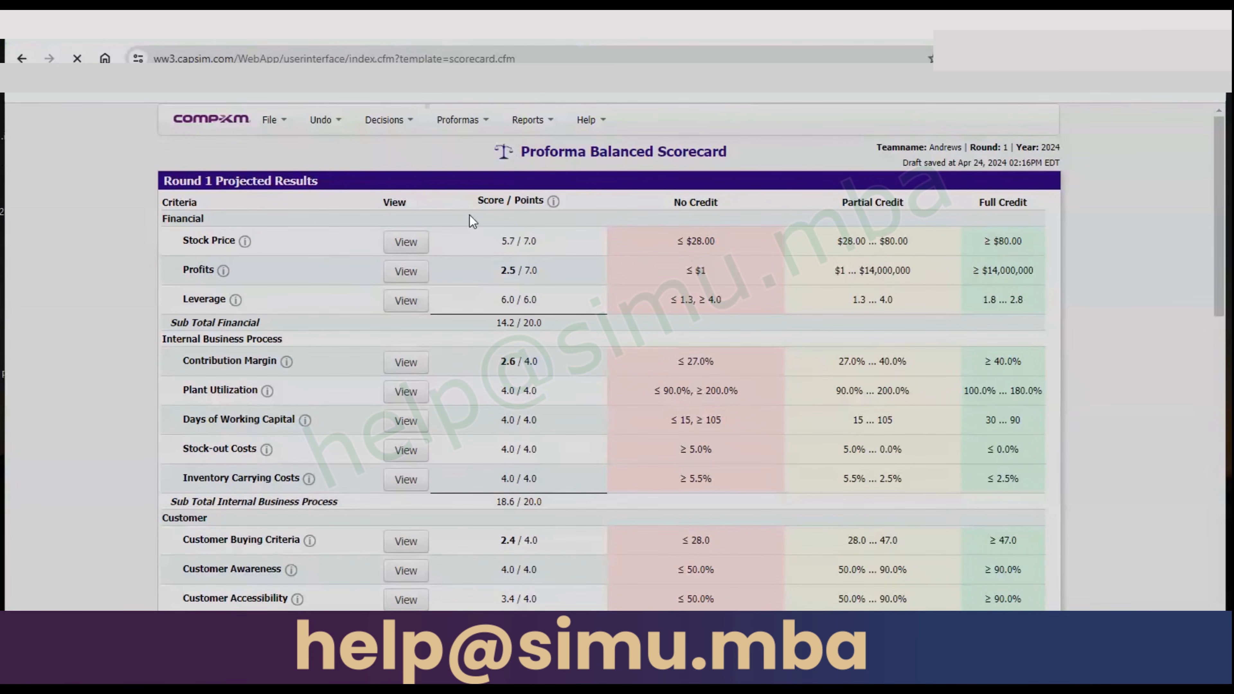